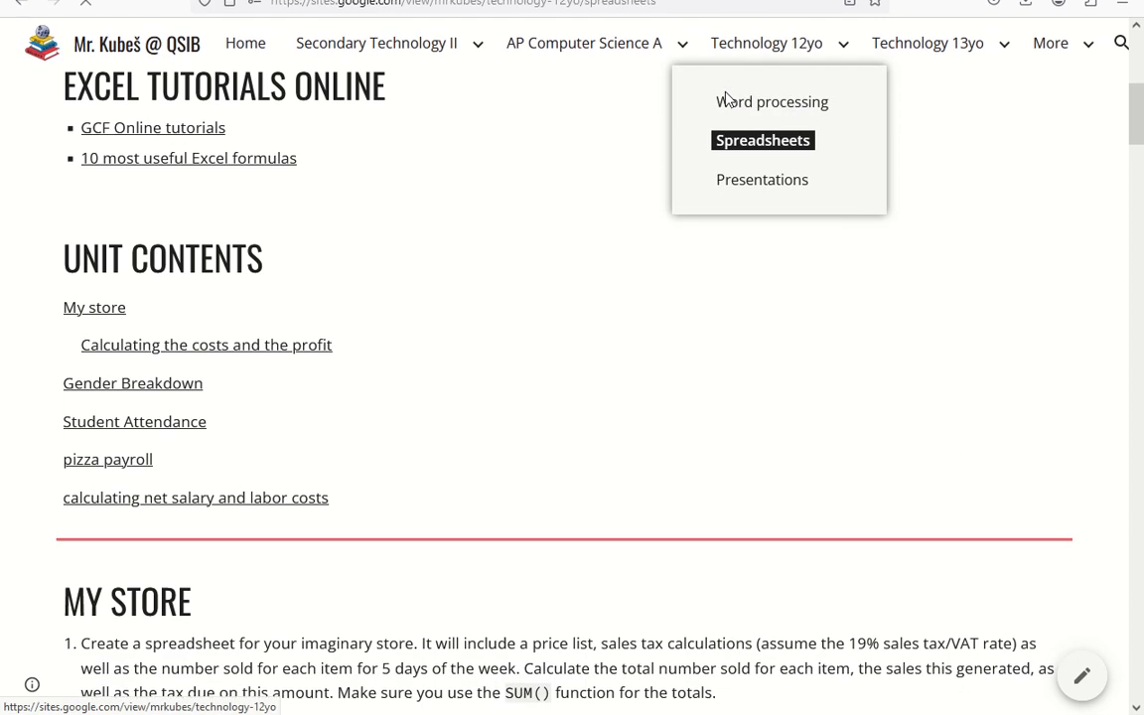
Copy the sample charts image from task 3 of the My Store instructions and paste it into the pet store sheet in Excel.
scroll(725, 97, "down", 5)
scroll(725, 98, "down", 1)
scroll(725, 97, "down", 10)
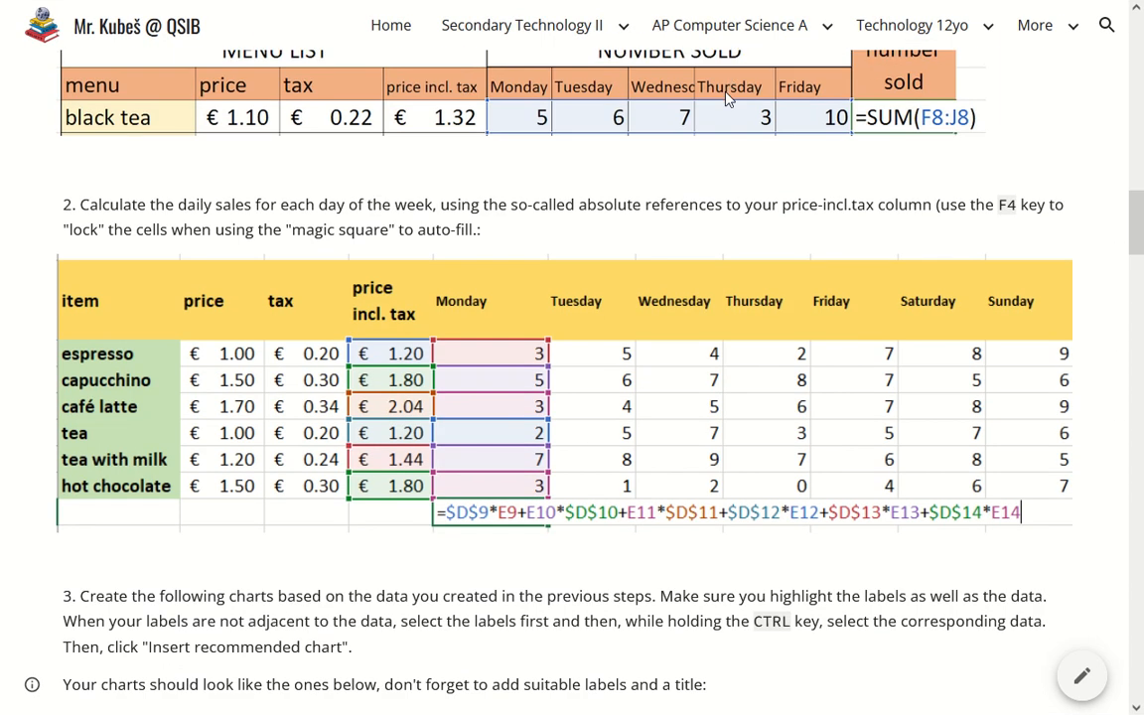
scroll(487, 263, "up", 1)
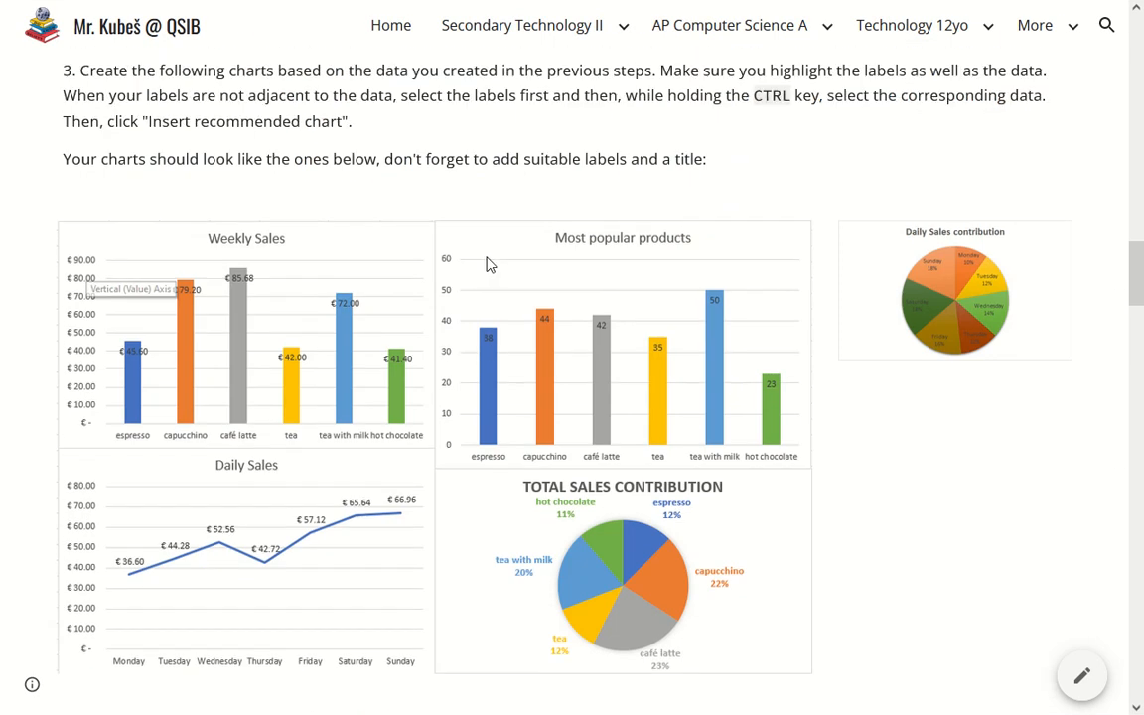
scroll(263, 288, "down", 1)
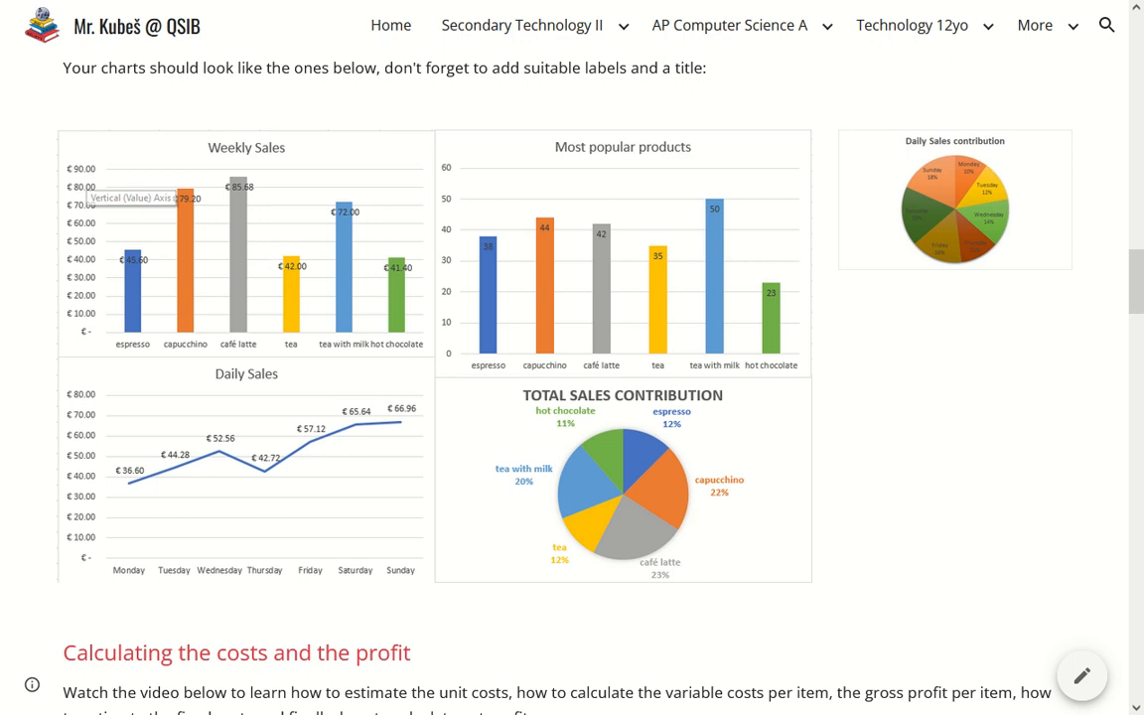
right_click(380, 286)
left_click(447, 355)
key("alt+Tab")
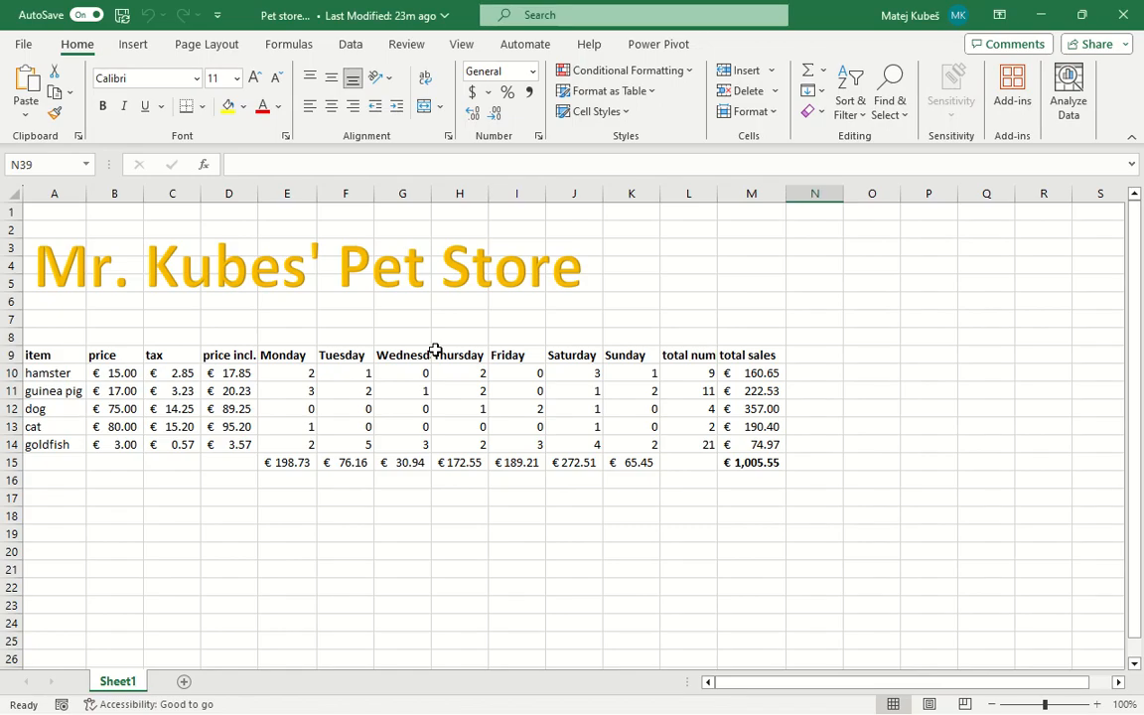
key("ctrl+v")
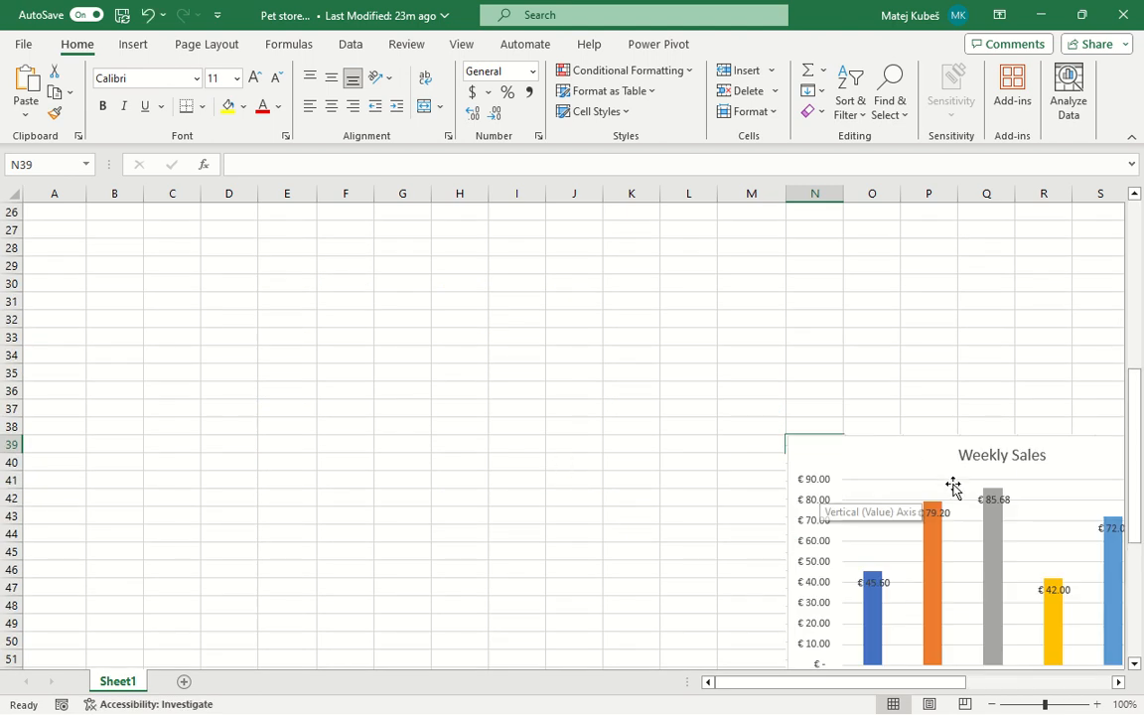
Move the pasted sample charts picture under the sales table, starting at column A around row 25.
left_click_drag(952, 487, 192, 358)
scroll(188, 348, "up", 4)
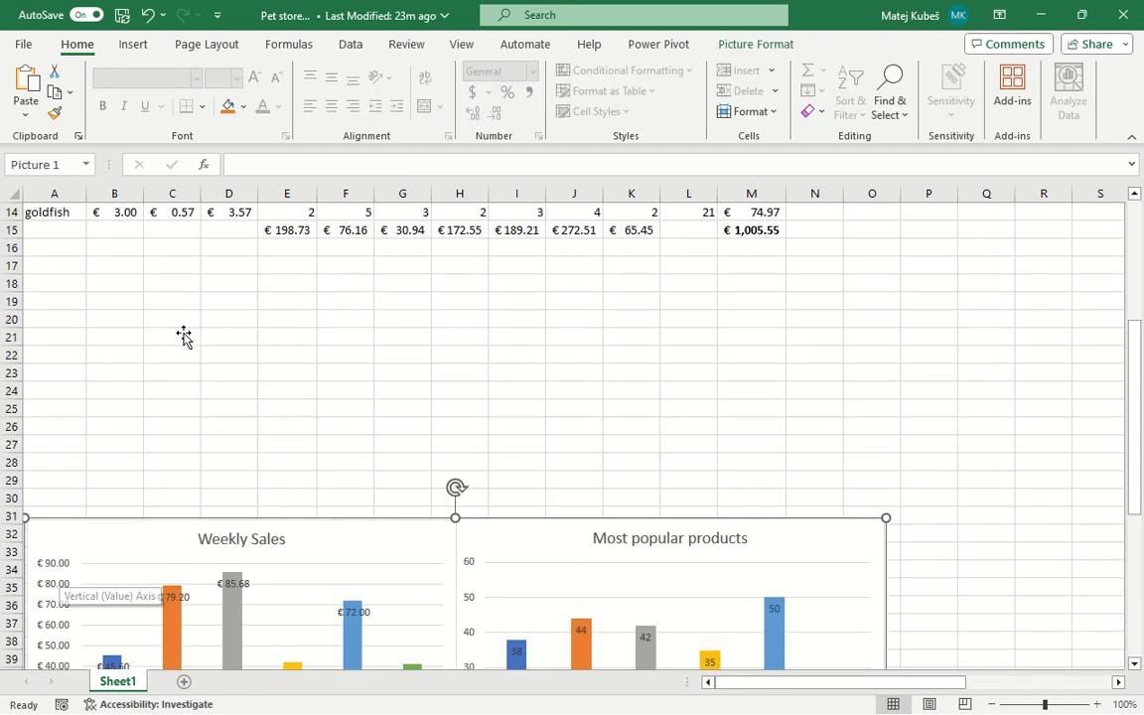
scroll(189, 333, "up", 1)
left_click_drag(276, 602, 275, 502)
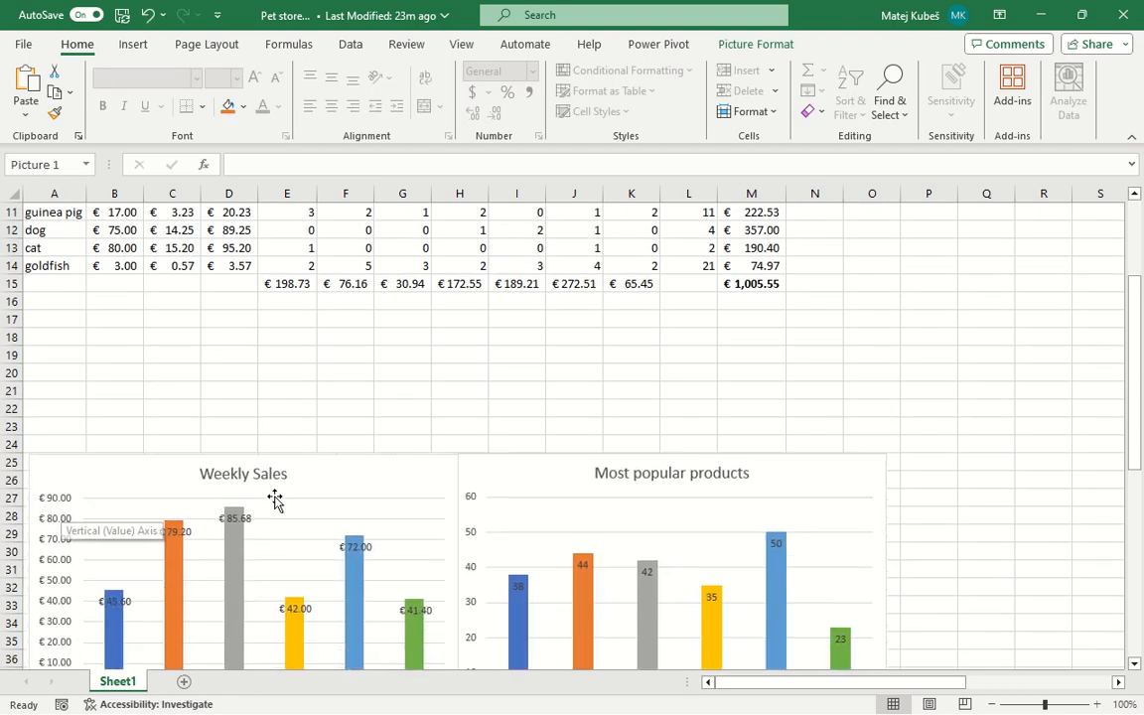
scroll(371, 377, "up", 3)
scroll(408, 520, "down", 2)
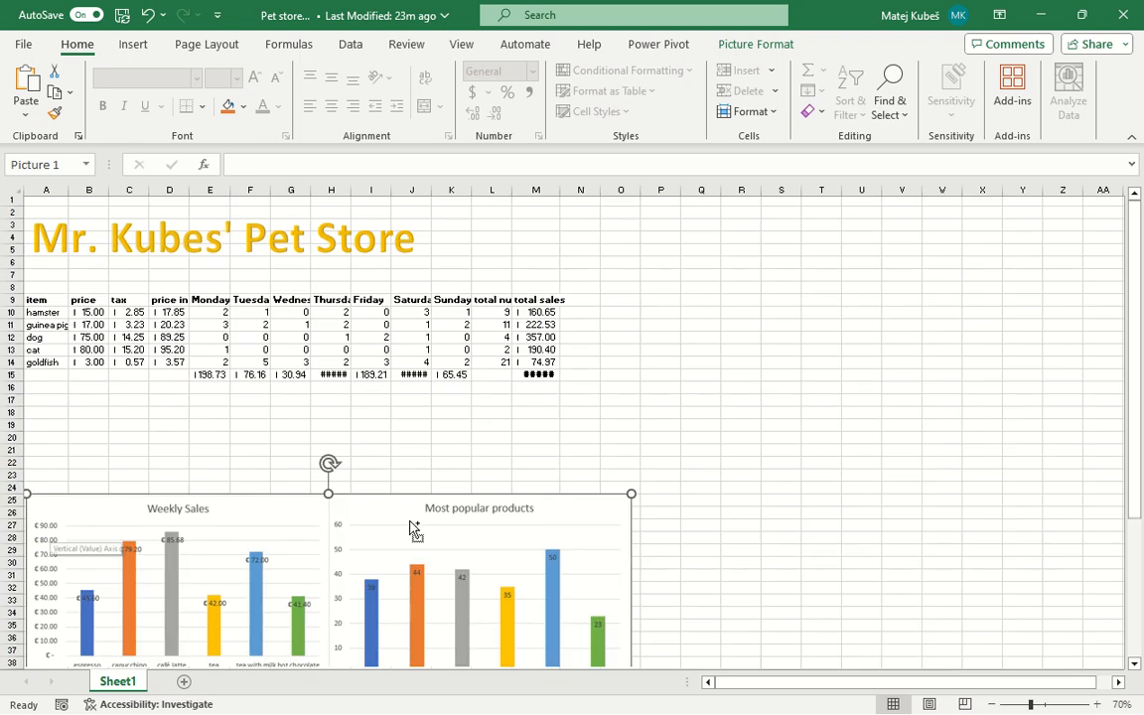
scroll(381, 501, "up", 1)
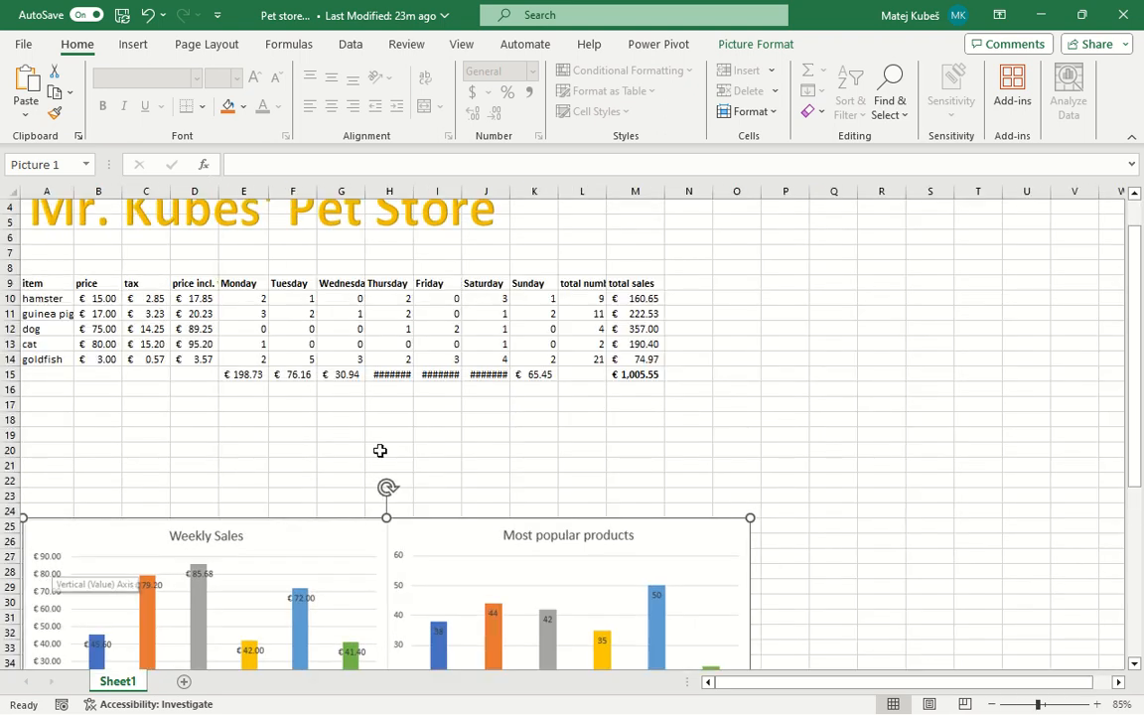
Auto-fit the widths of columns H, I and J for the Thursday, Friday and Saturday figures.
left_click(386, 375)
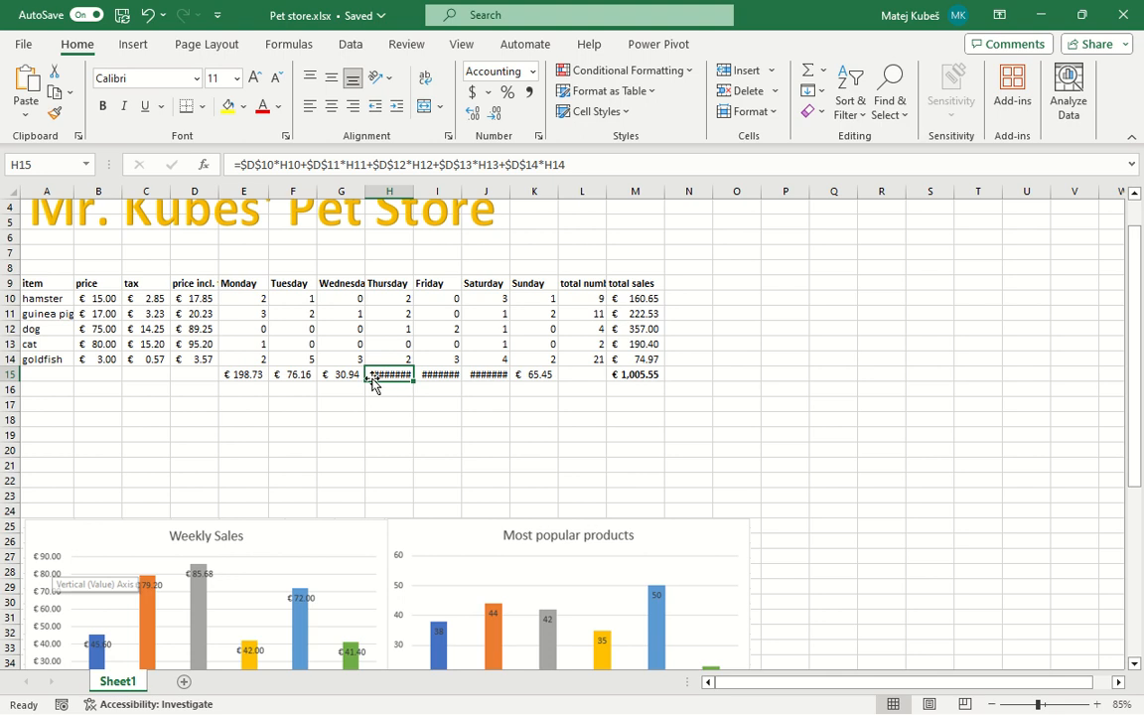
left_click(388, 193)
left_click(388, 198)
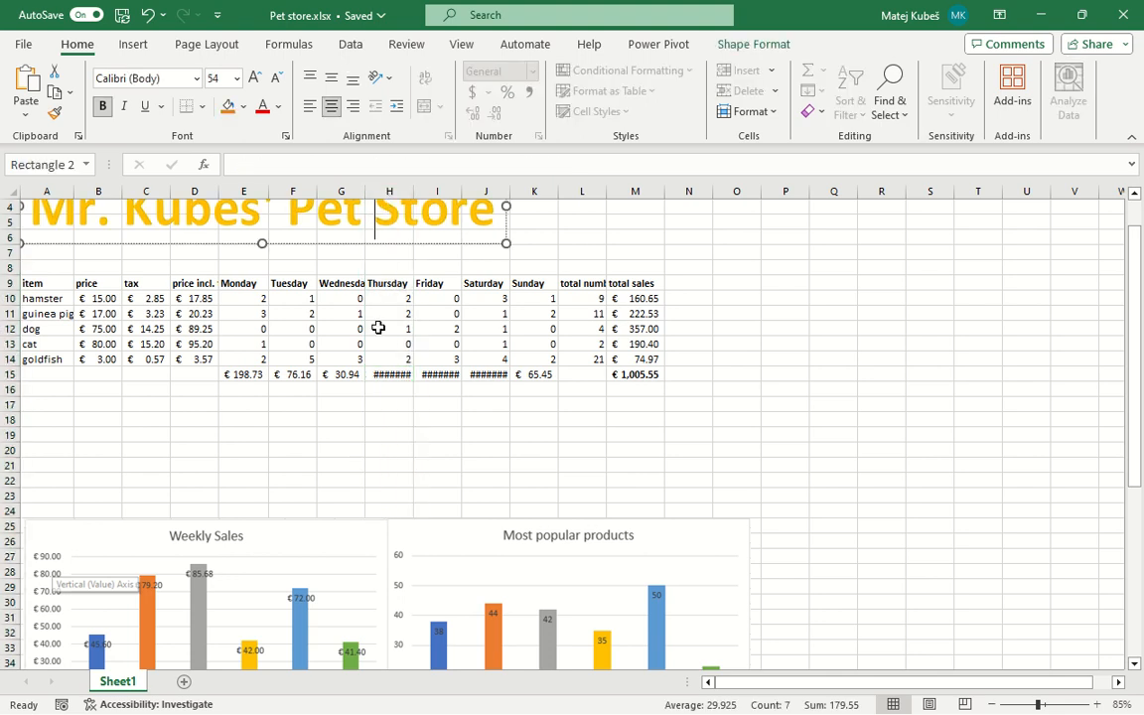
left_click(383, 375)
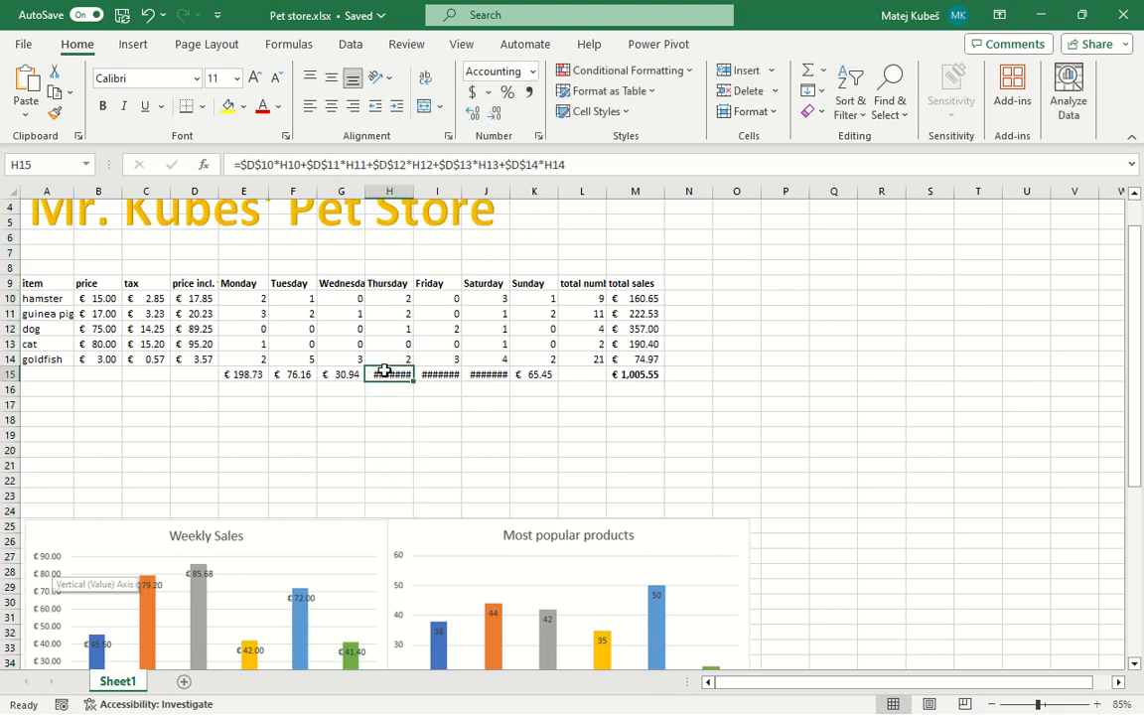
double_click(414, 193)
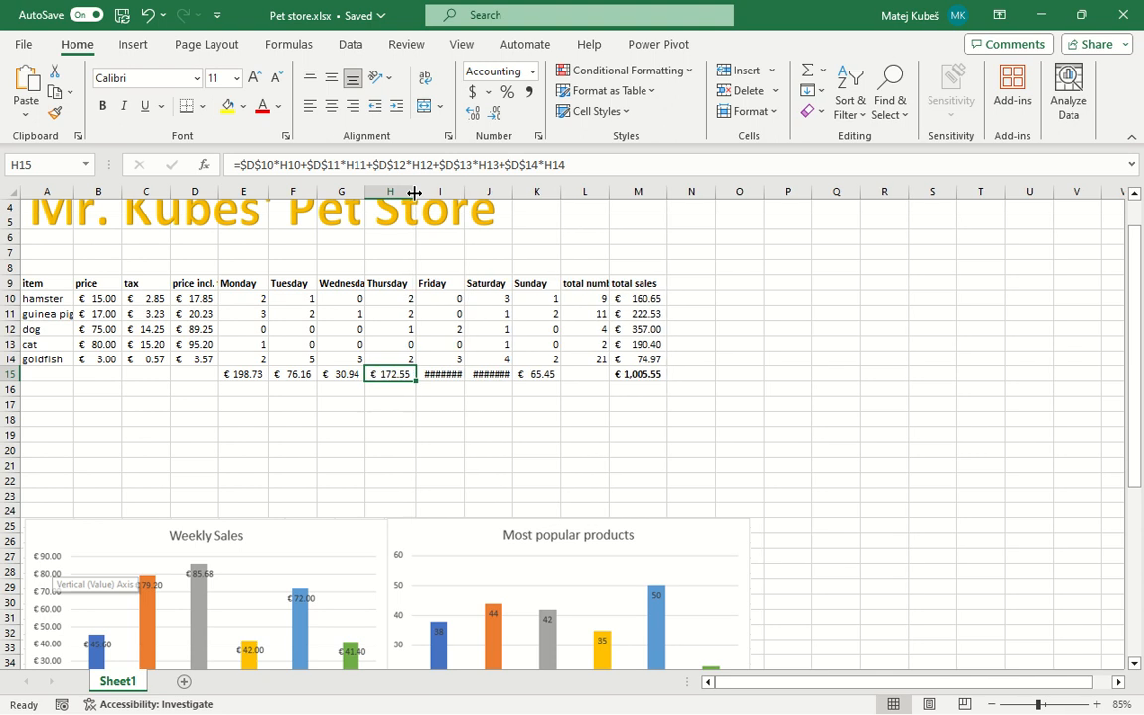
double_click(463, 193)
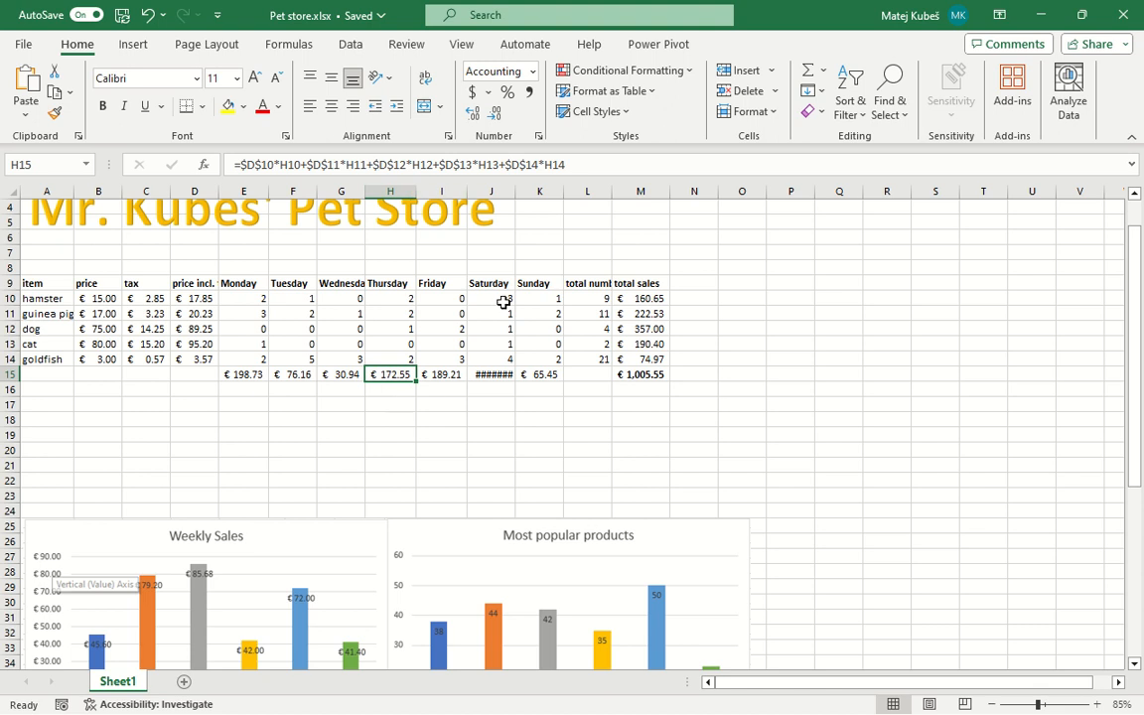
double_click(513, 189)
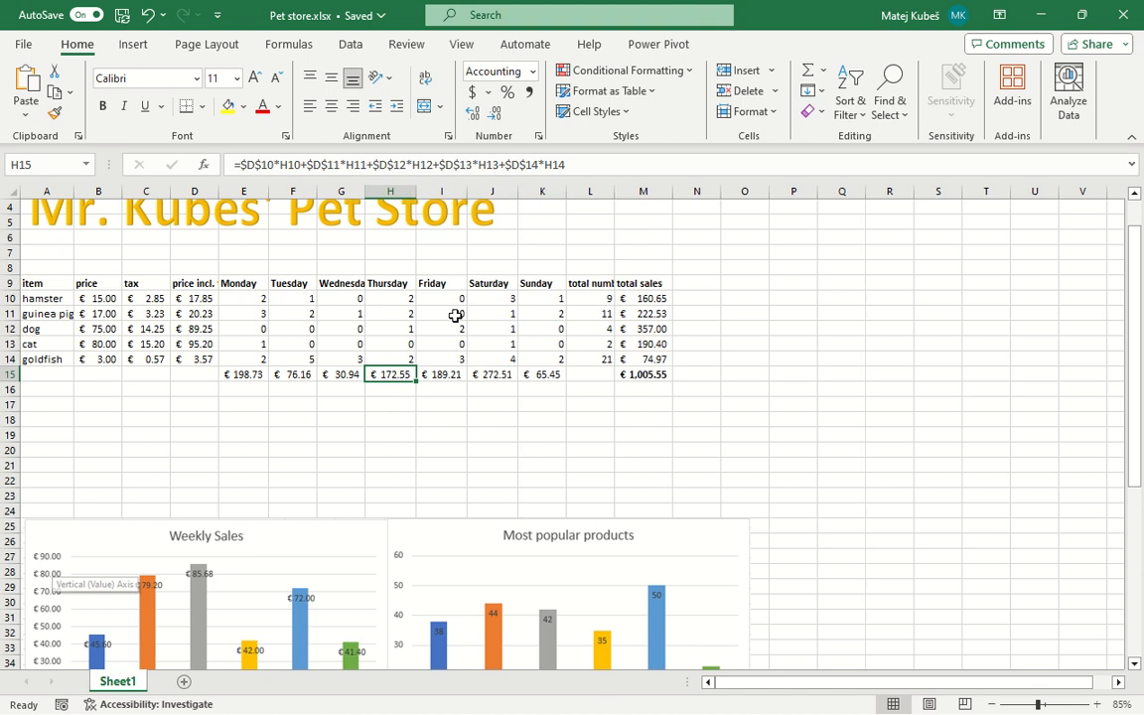
key("Down")
key("Down")
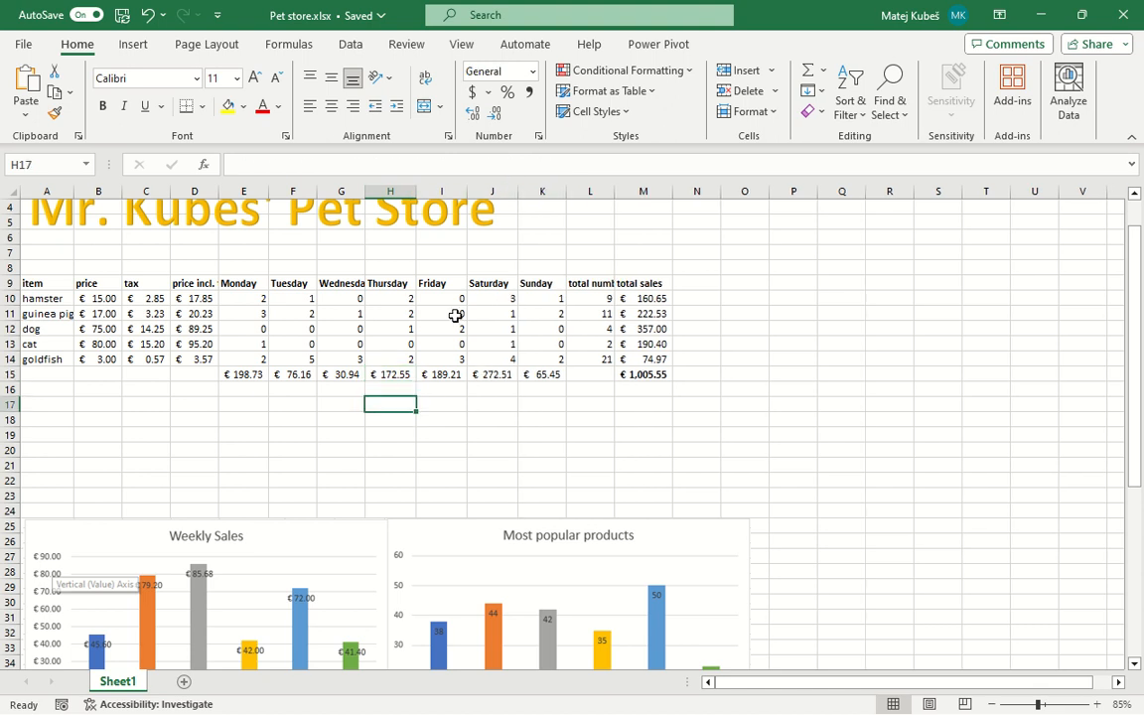
Move the sample charts picture closer to the sales table, starting at about row 19.
scroll(496, 303, "down", 2)
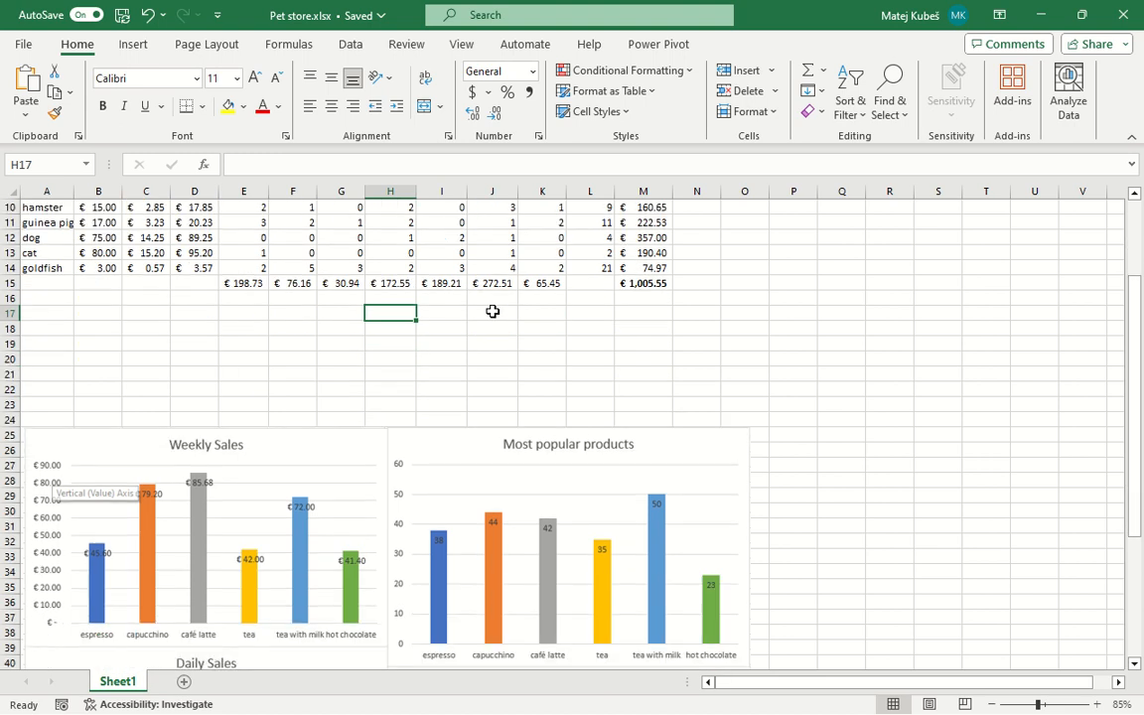
left_click_drag(363, 552, 390, 440)
scroll(393, 427, "up", 2)
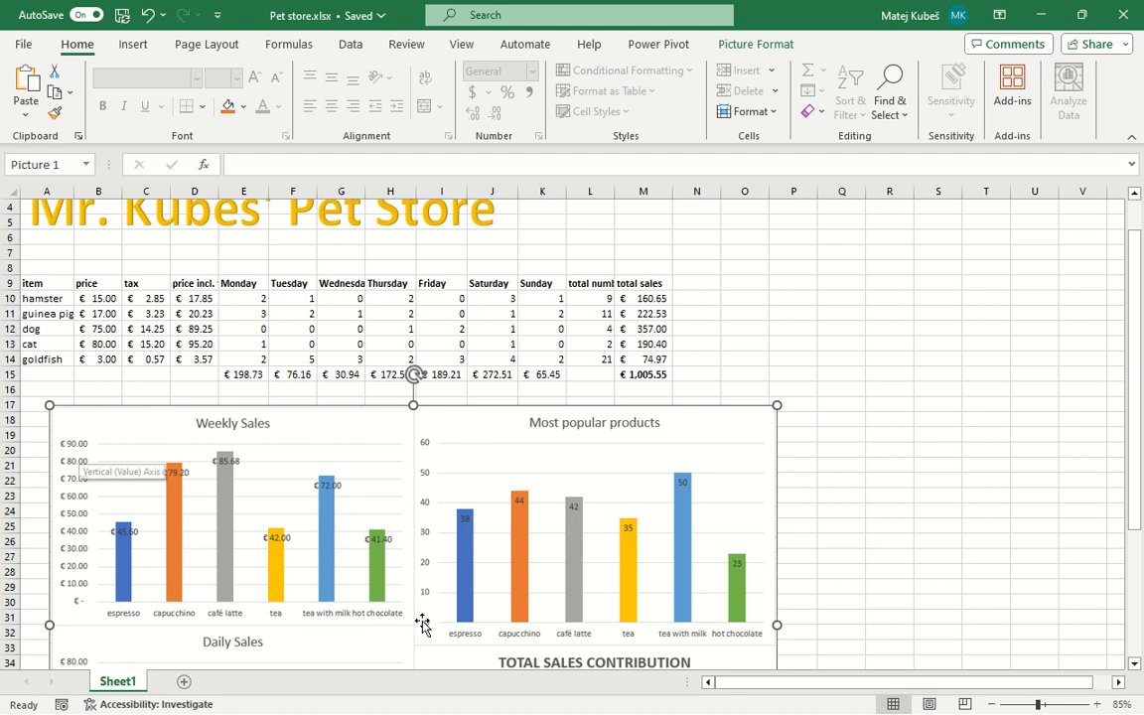
left_click_drag(411, 551, 475, 572)
Examine the item names in A10:A14 and the total sales in M10:M14 as the labels and data for the chart.
left_click(69, 328)
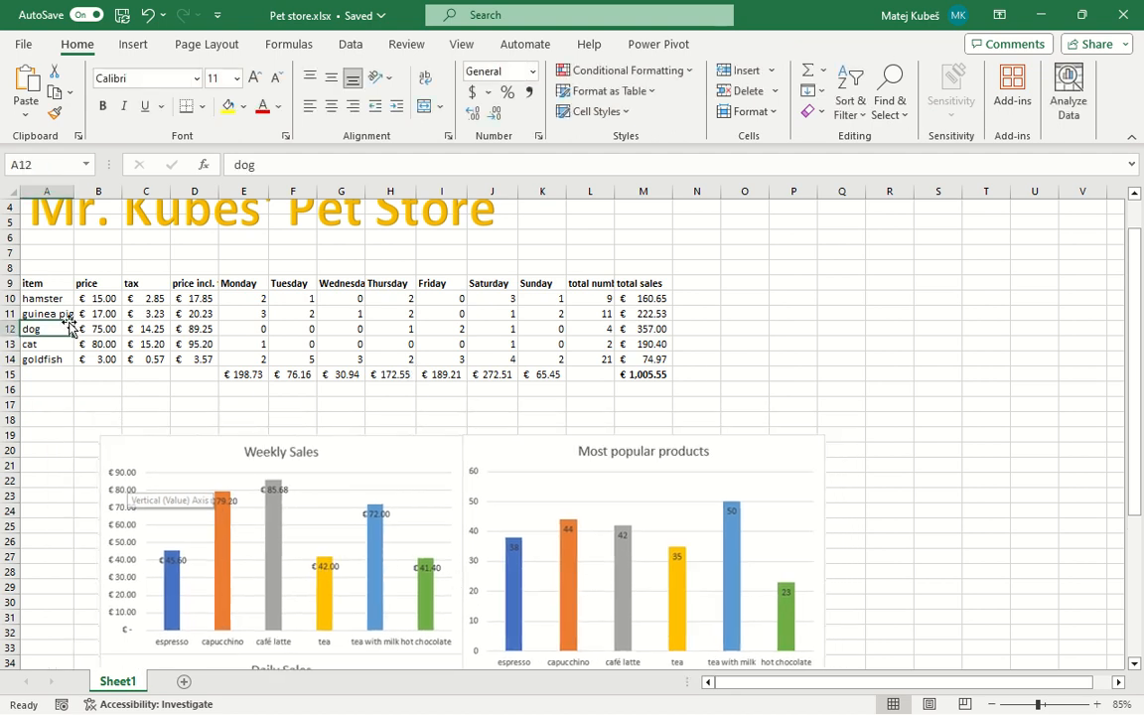
key("Up")
key("Up")
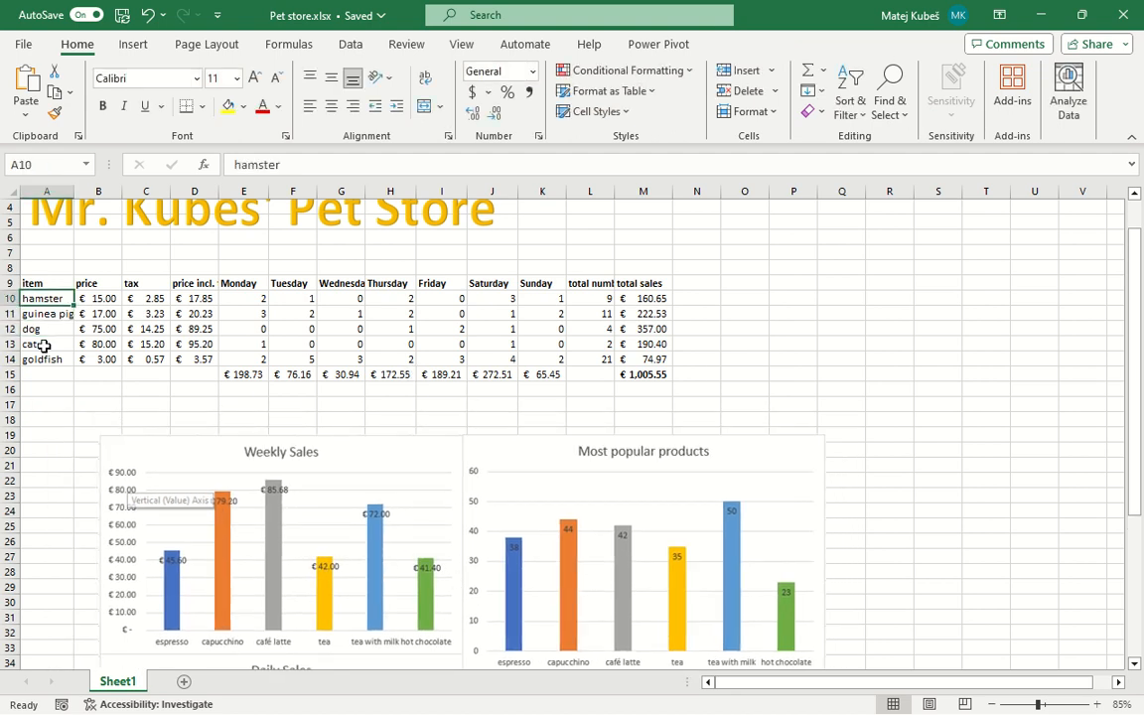
key("Down")
key("Down")
key("Down")
key("Down")
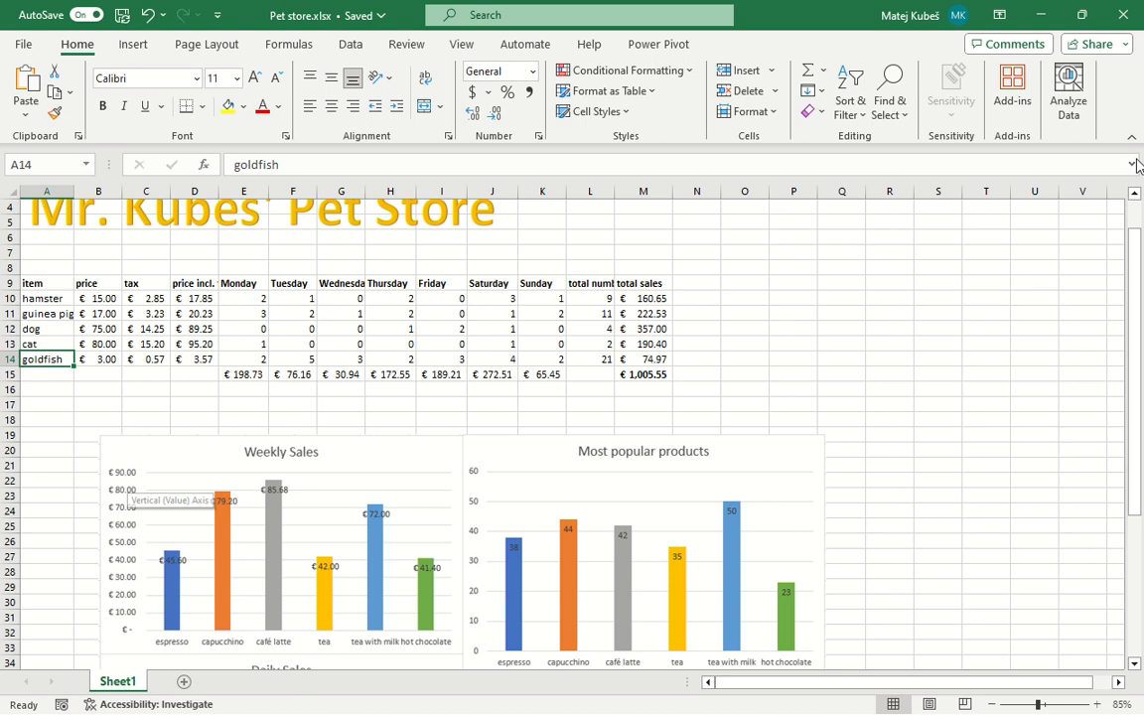
left_click_drag(645, 298, 640, 360)
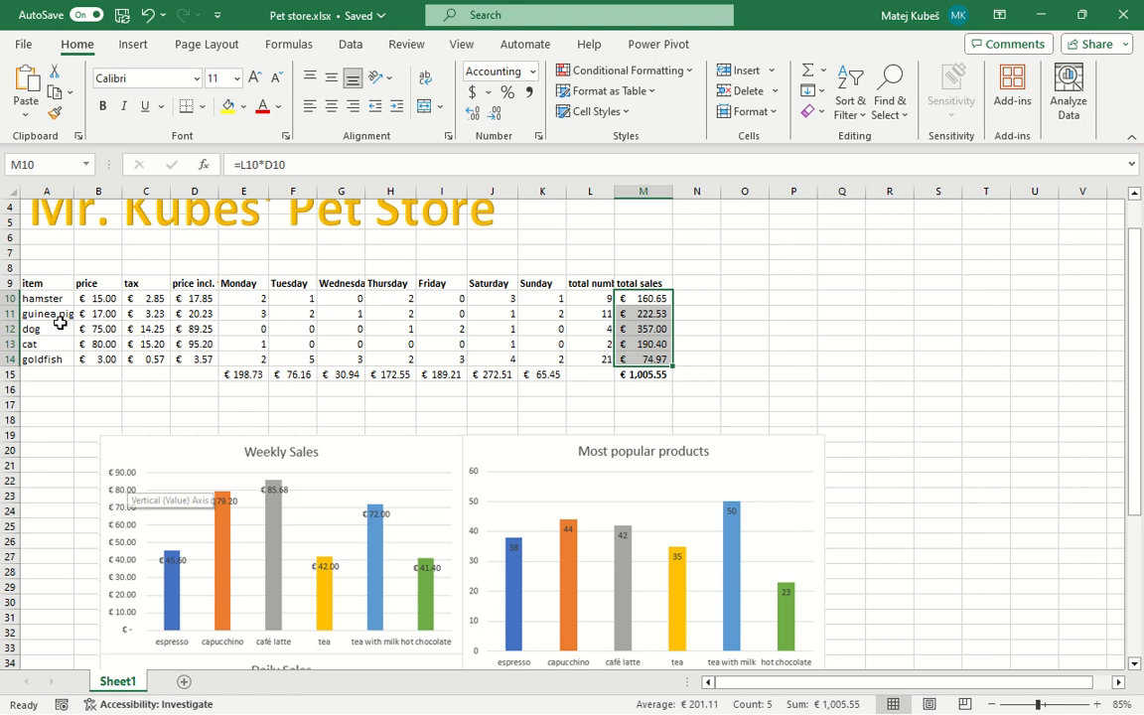
left_click_drag(26, 298, 30, 359)
left_click_drag(627, 298, 631, 358)
left_click_drag(51, 301, 48, 359)
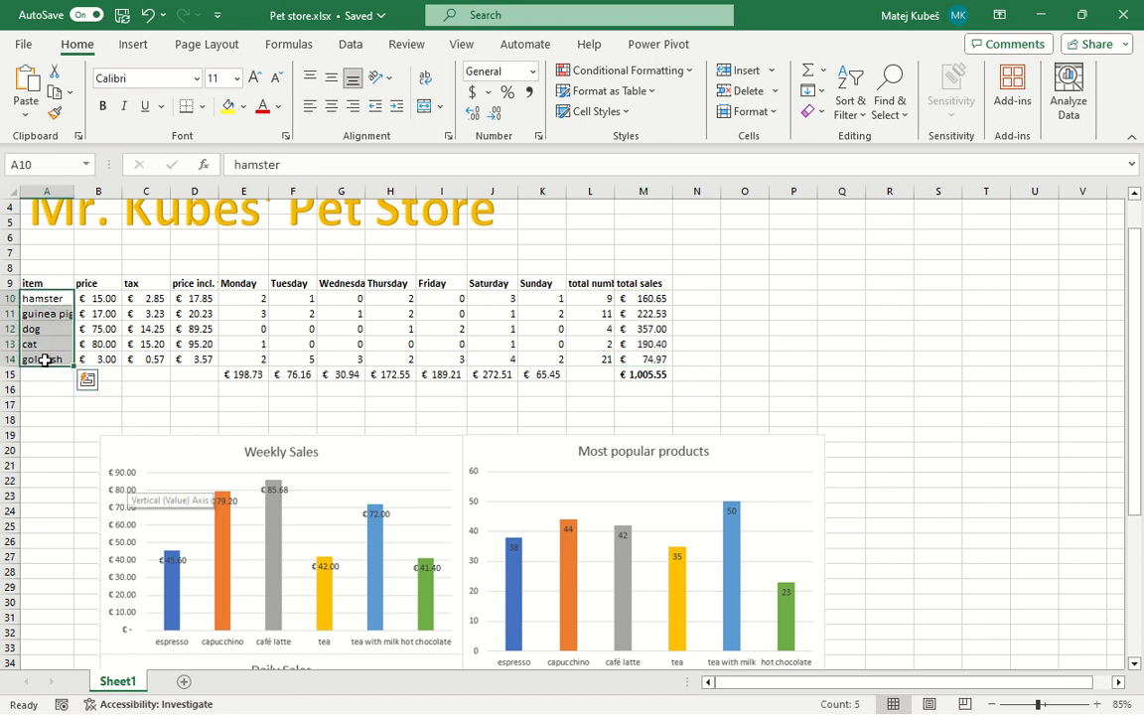
Insert the recommended clustered column chart for total sales M10:M14 with item names A10:A14, and place it beside the table from column O.
left_click_drag(633, 298, 622, 357)
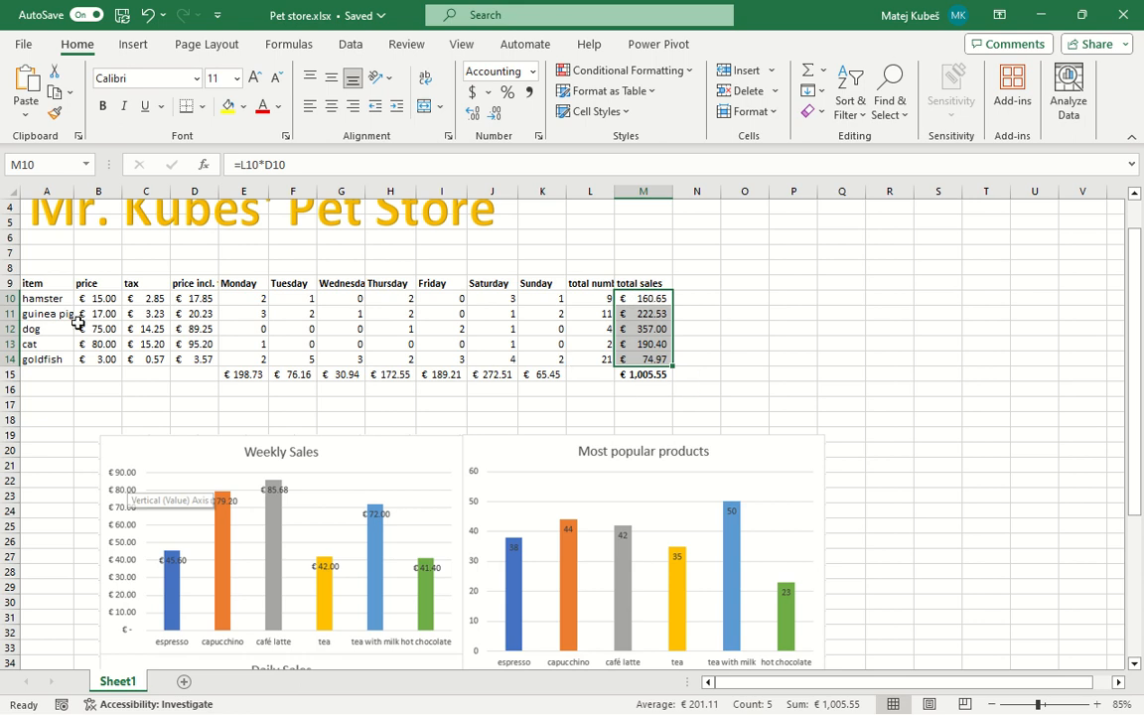
left_click_drag(40, 296, 45, 356)
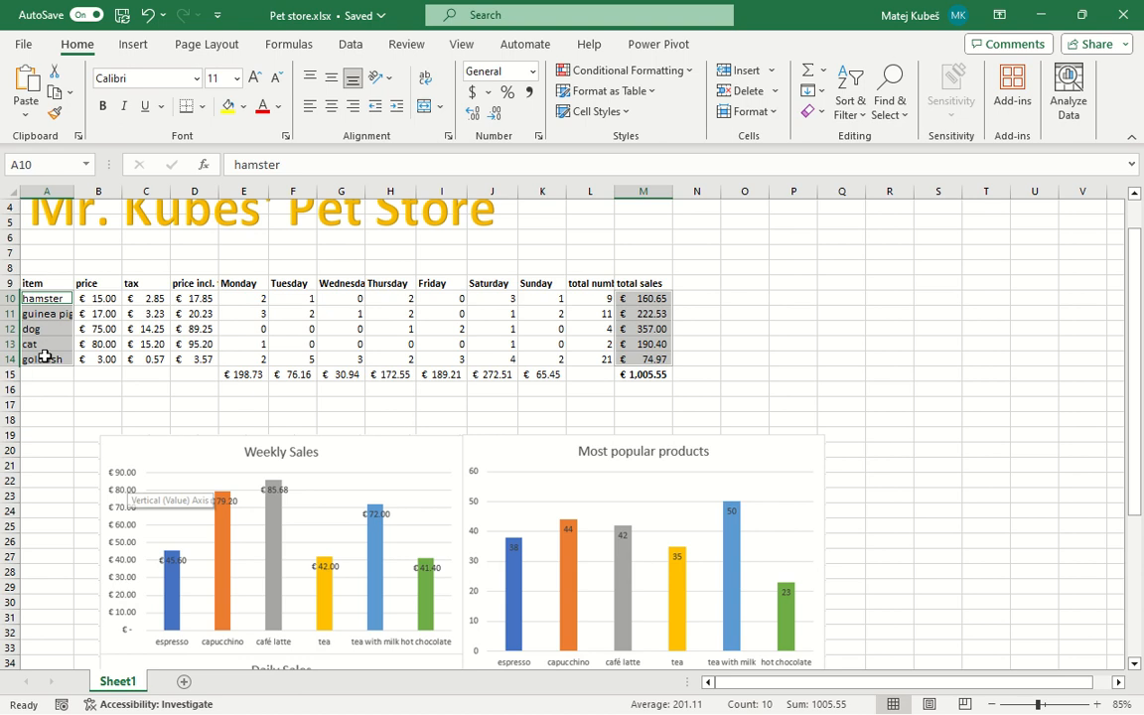
left_click(131, 45)
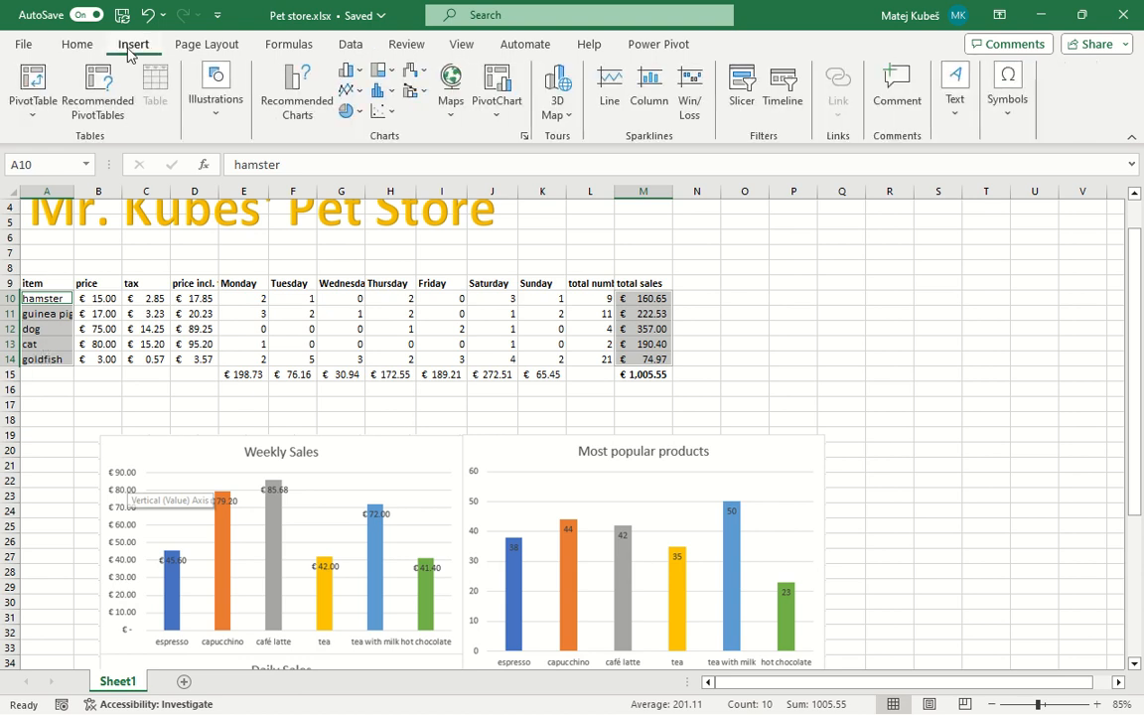
left_click(294, 99)
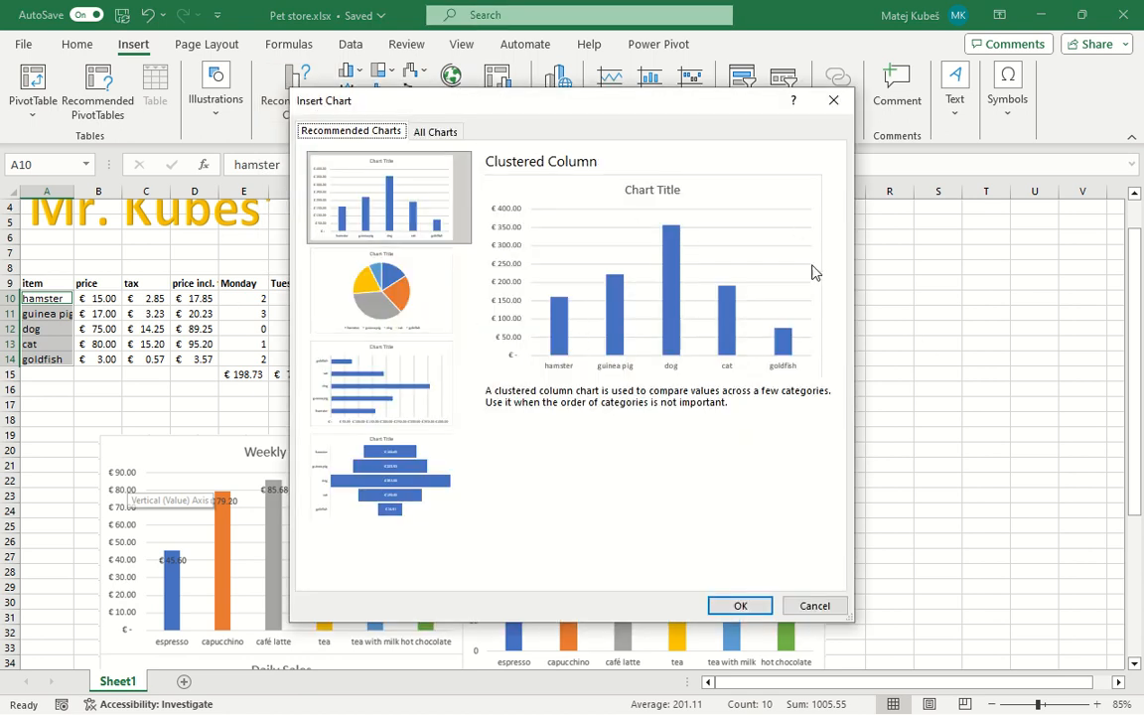
left_click(737, 605)
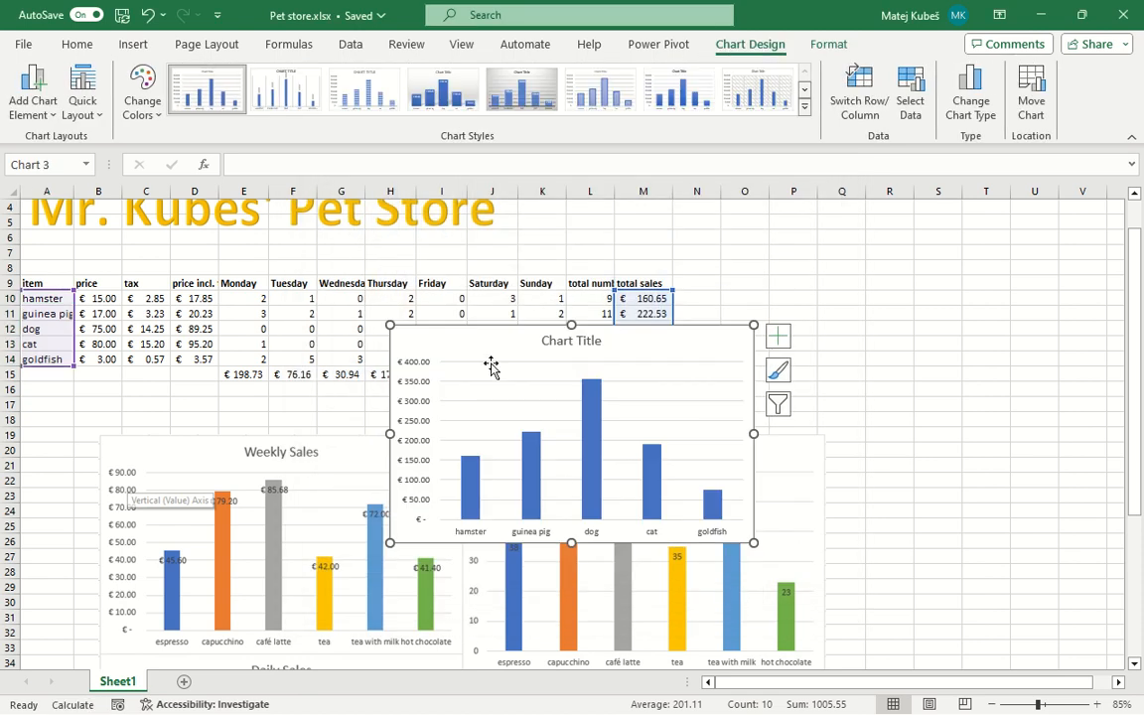
left_click_drag(488, 327, 807, 243)
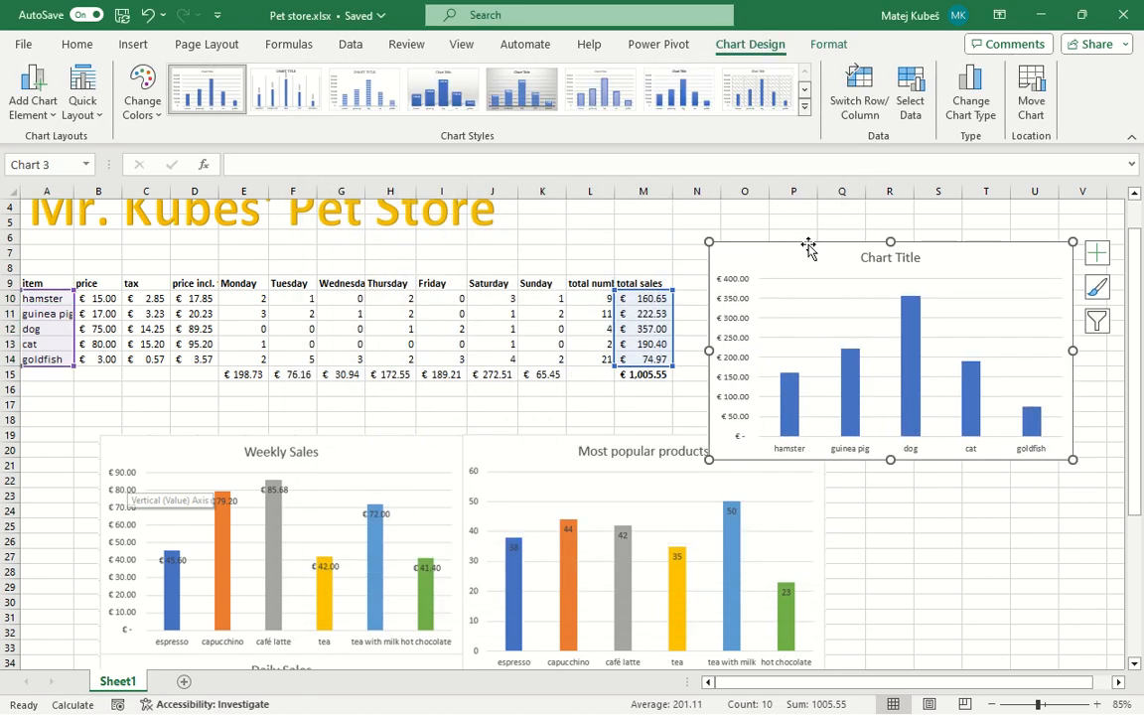
Replace the new column chart's title with "Weekly Sales".
double_click(886, 258)
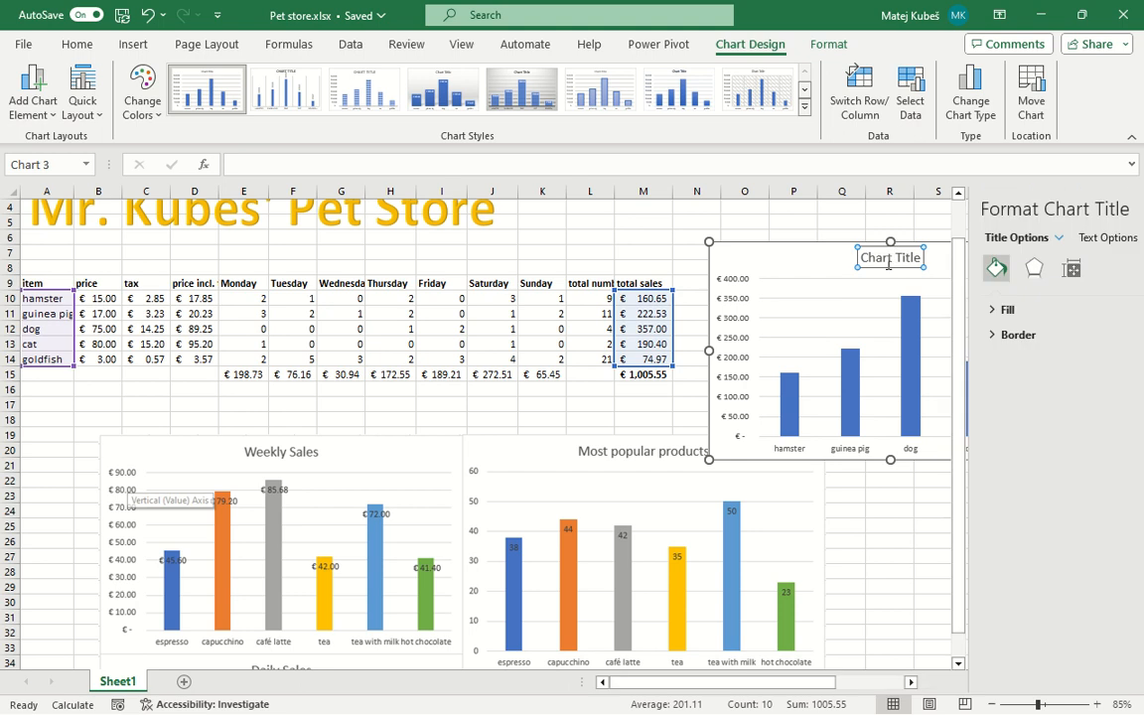
left_click(1122, 210)
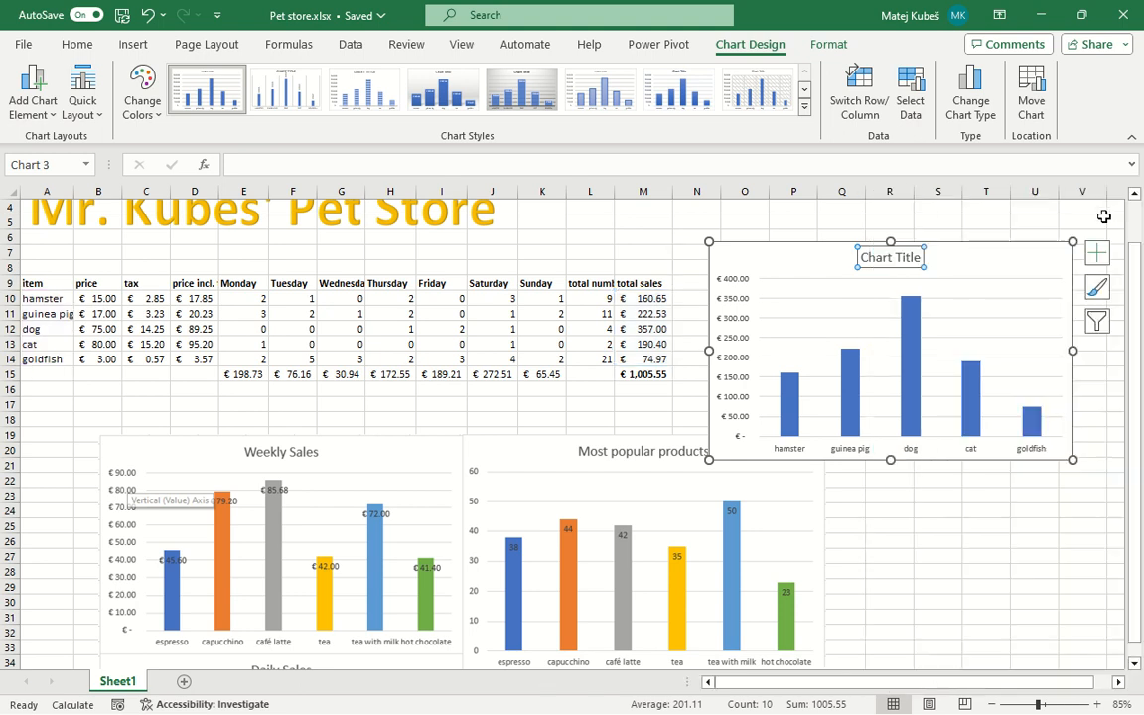
left_click(891, 257)
key("ctrl+a")
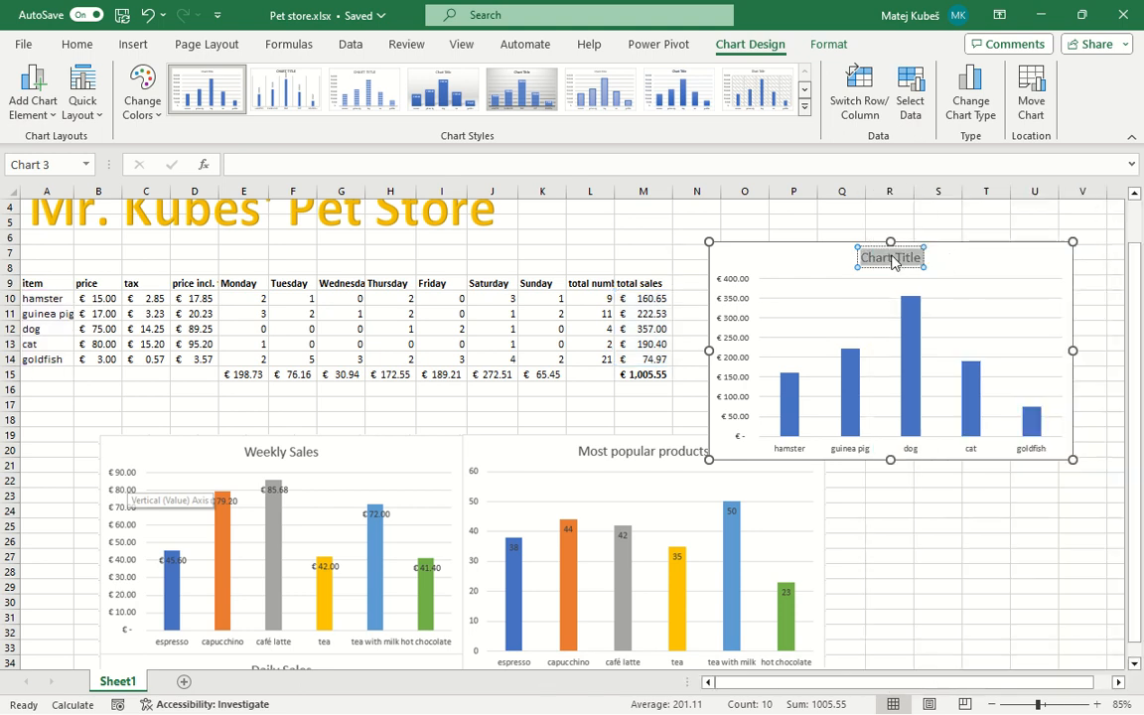
key("BackSpace")
type("Weekly Sales")
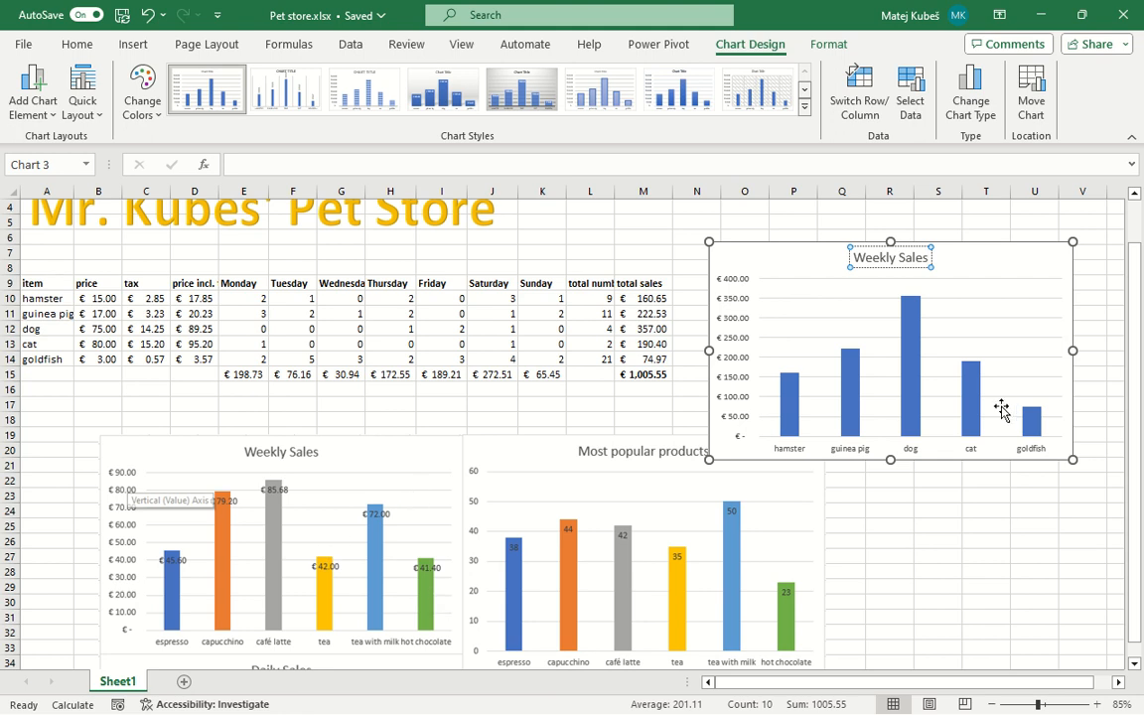
left_click(796, 254)
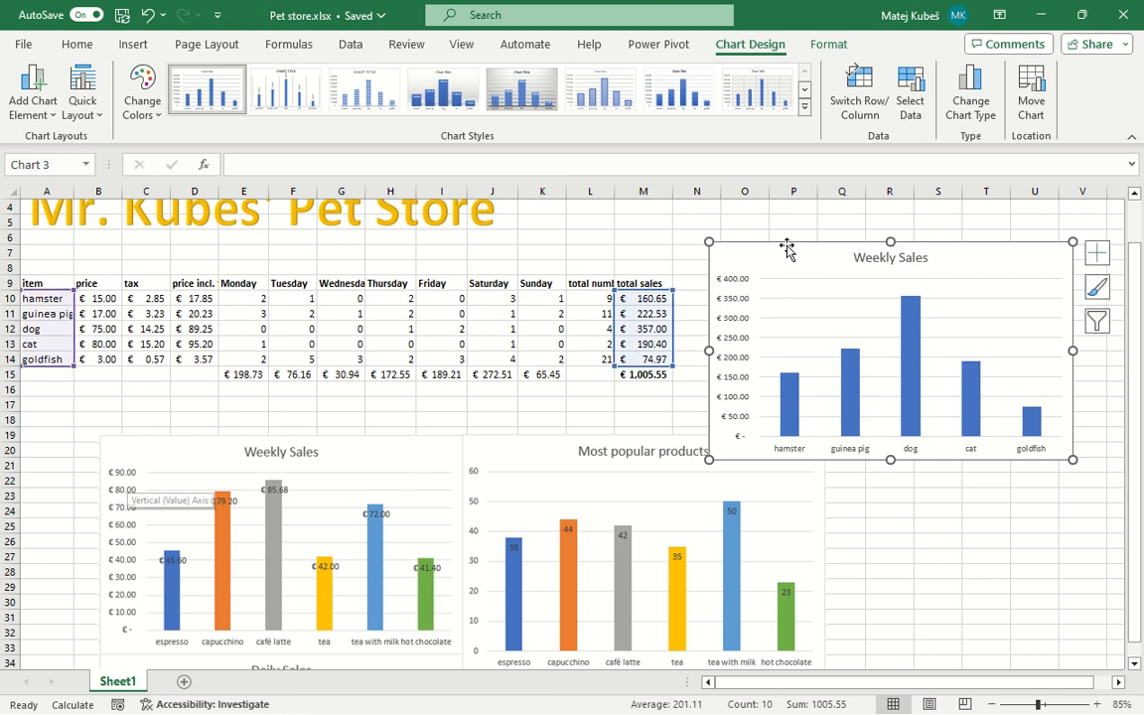
Add a primary horizontal axis title reading "products" to the new Weekly Sales chart, and delete it again.
left_click(26, 103)
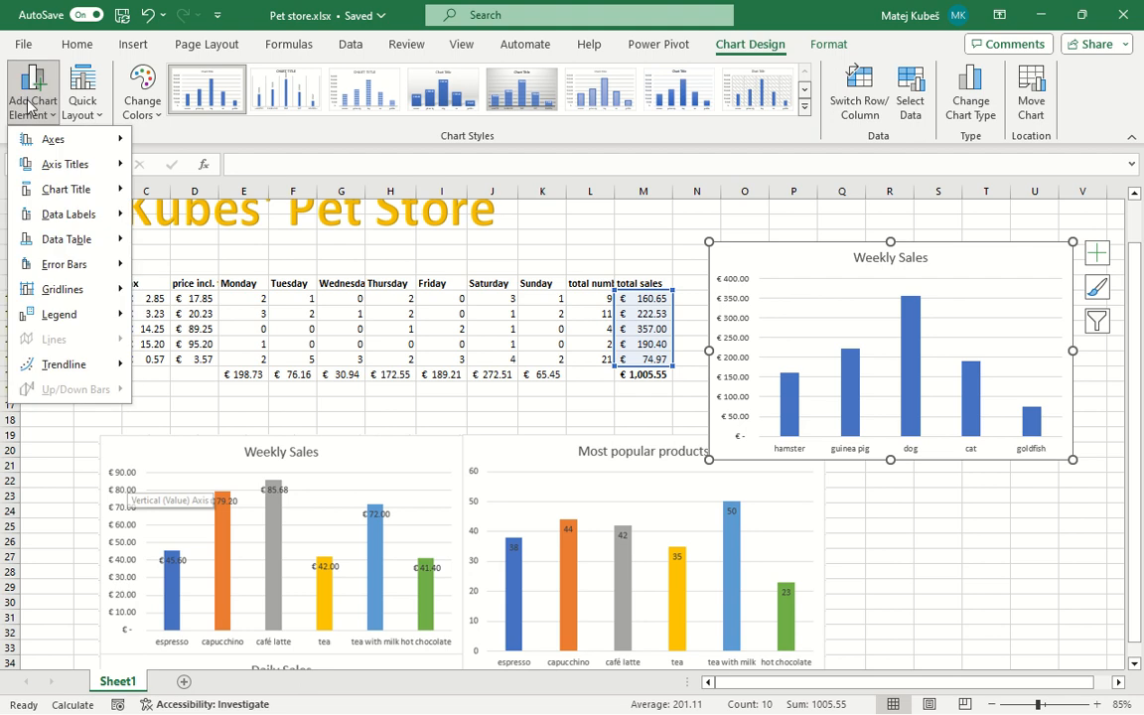
mouse_move(82, 173)
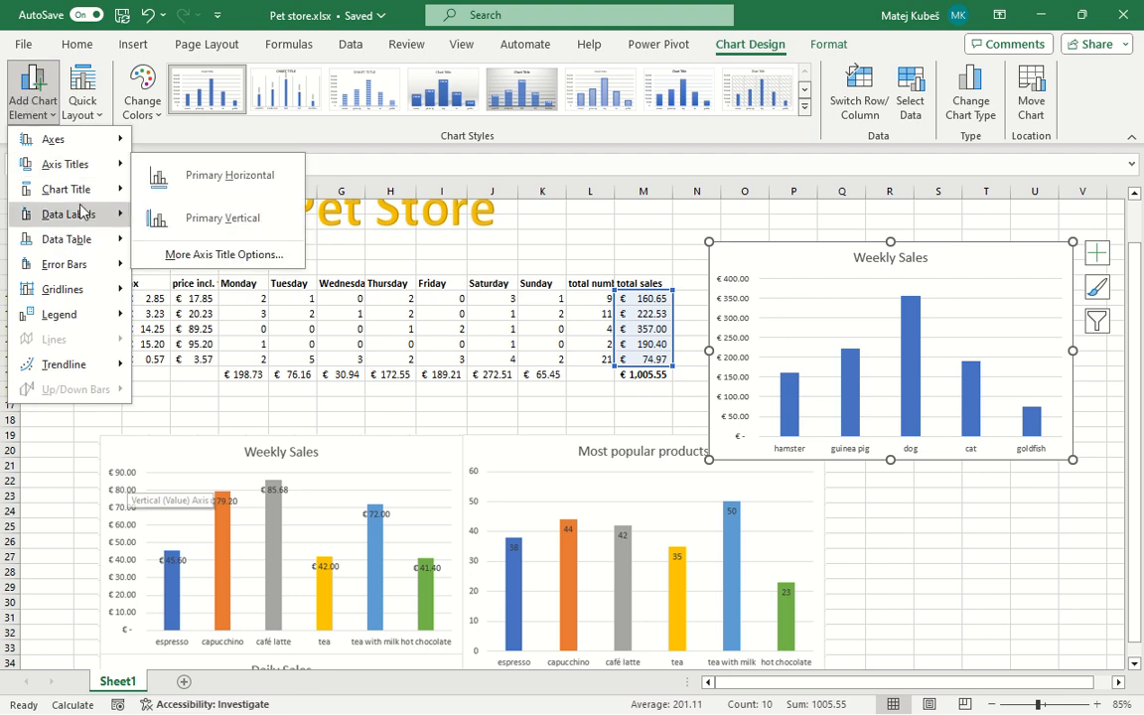
mouse_move(84, 213)
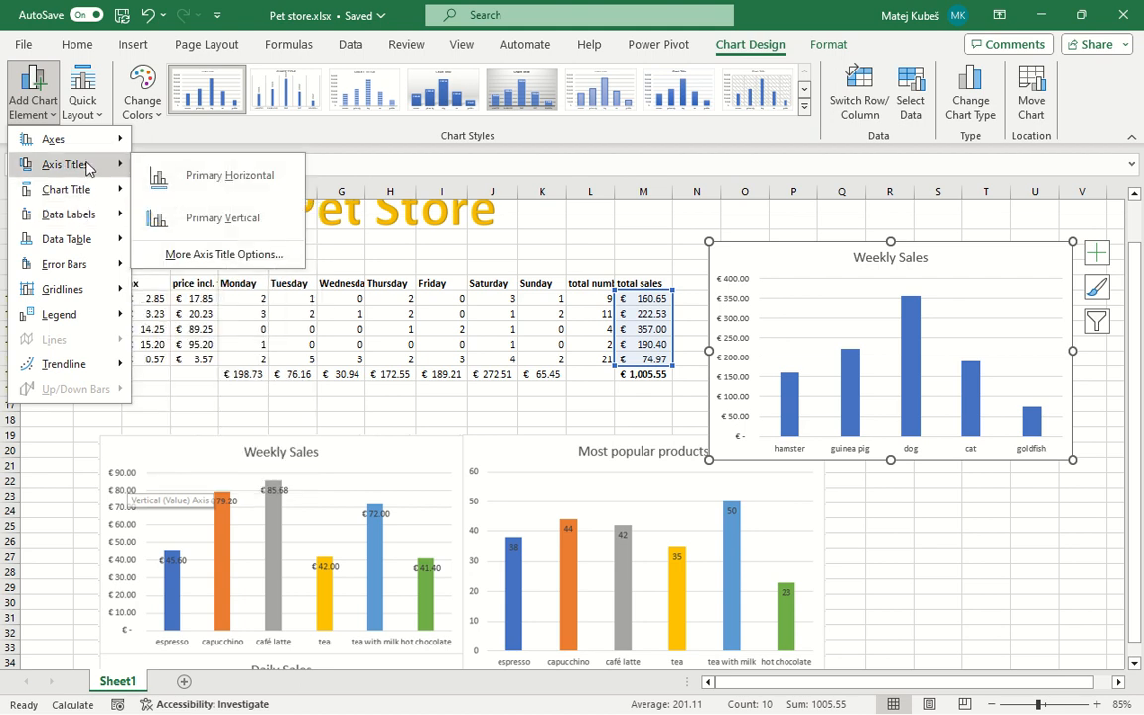
left_click(224, 175)
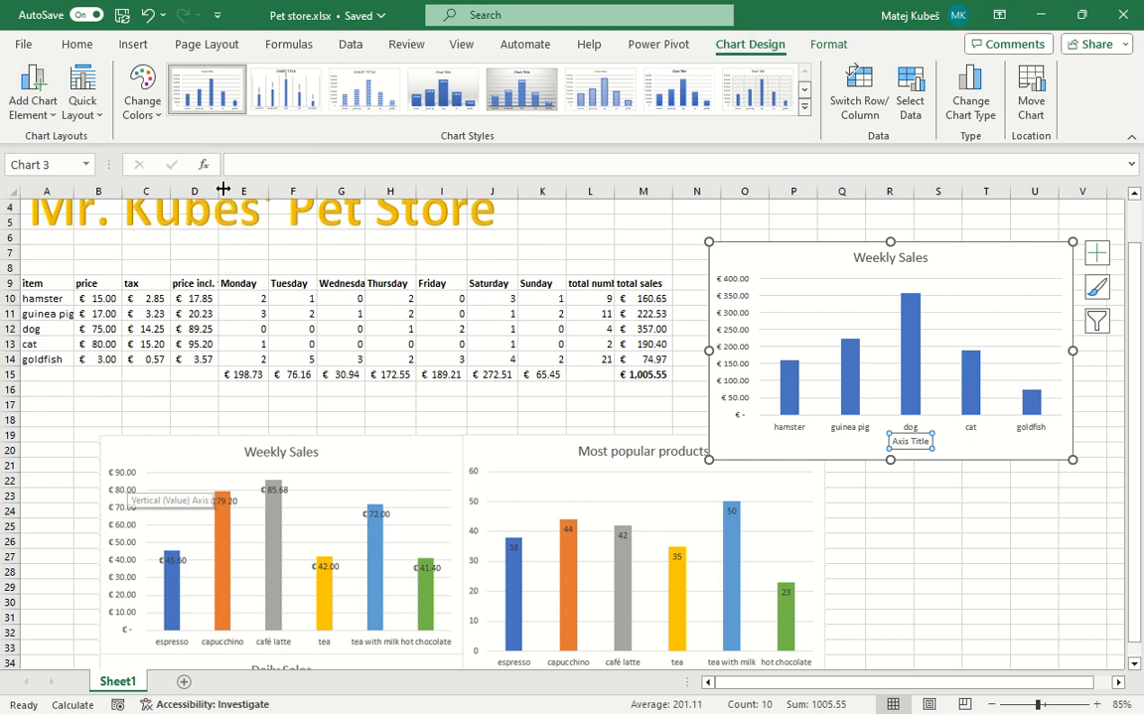
scroll(886, 449, "down", 1)
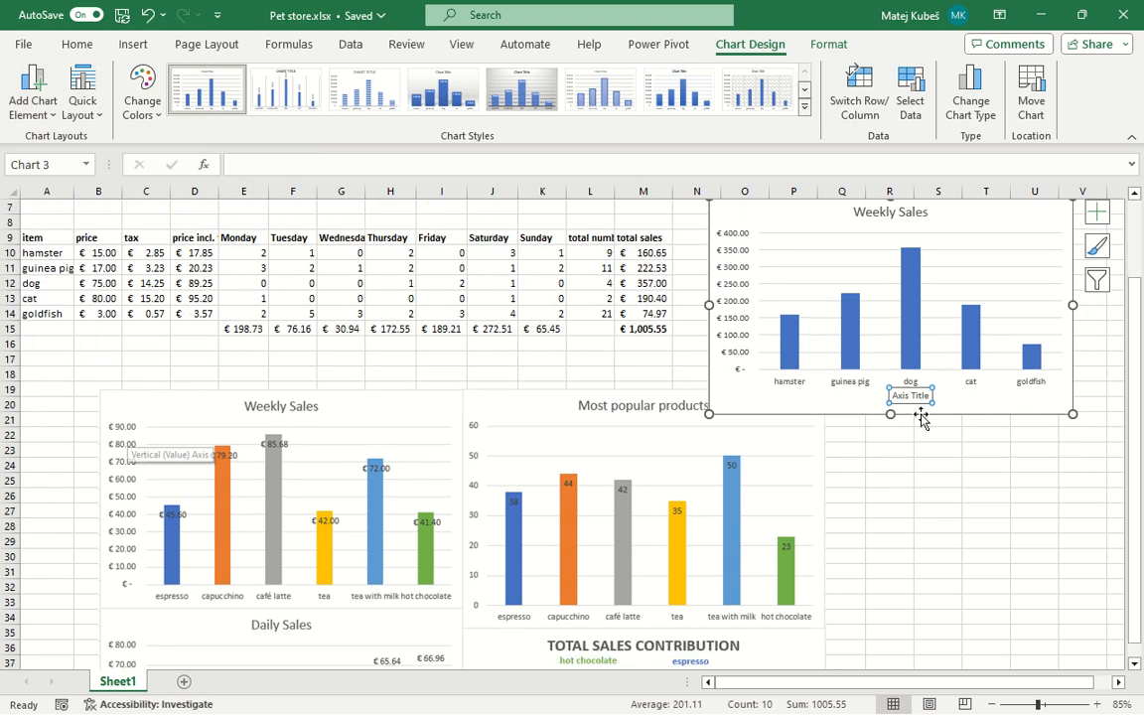
double_click(899, 395)
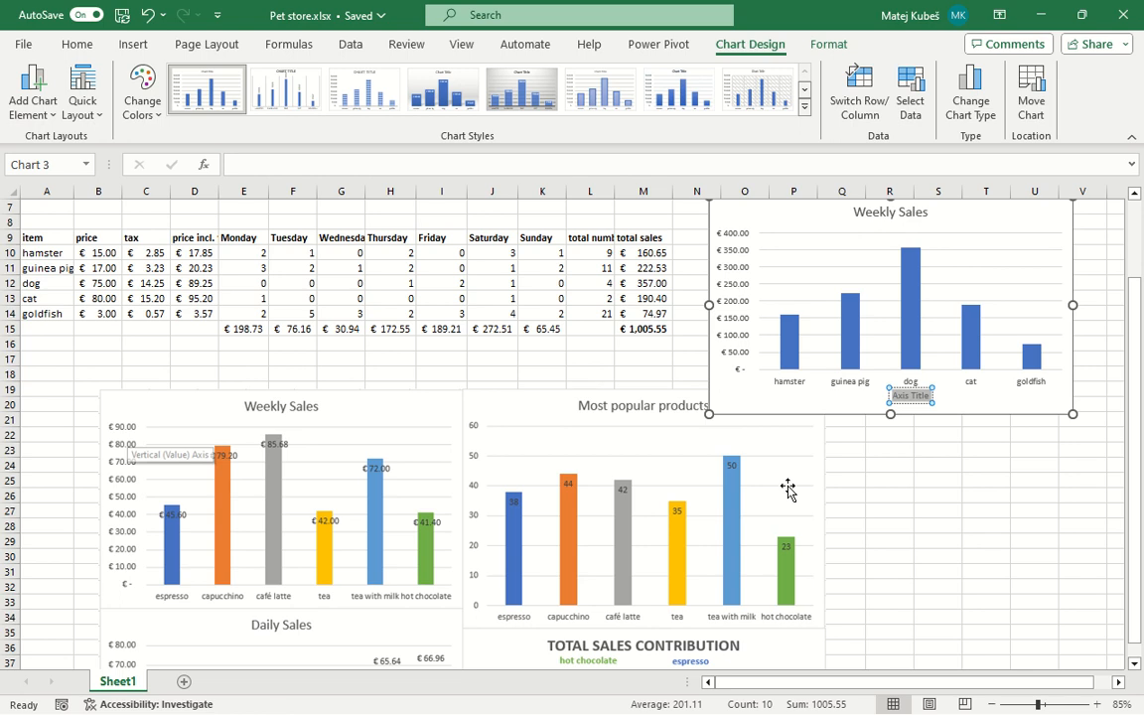
type("products")
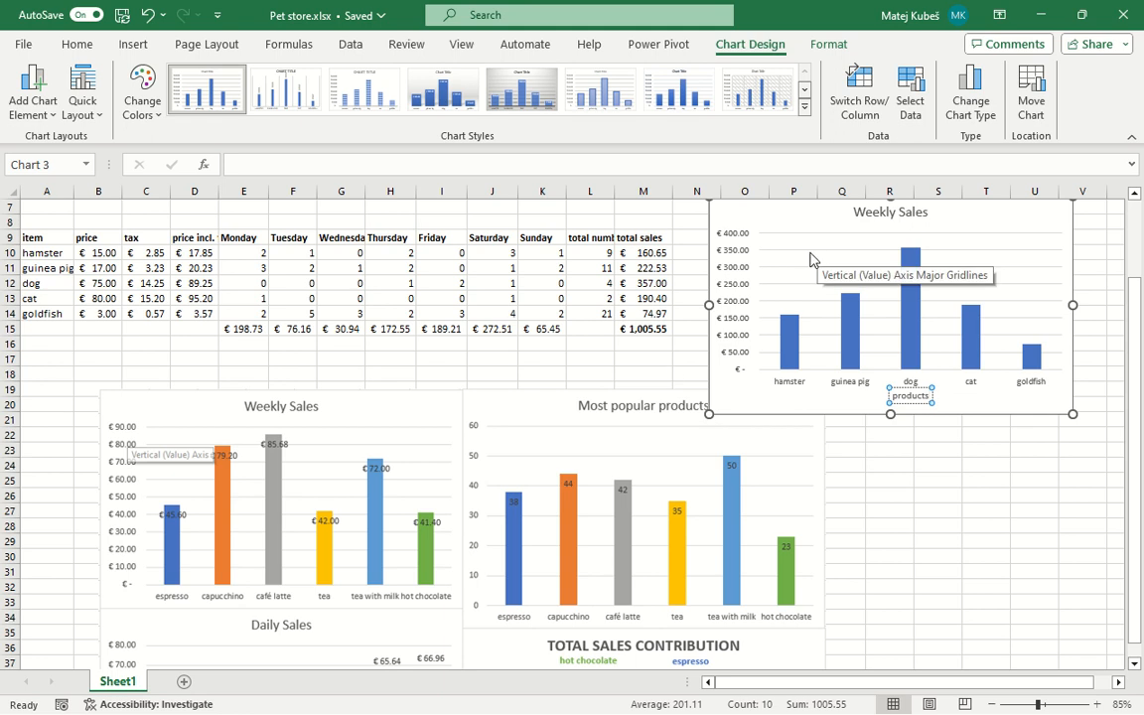
left_click(735, 221)
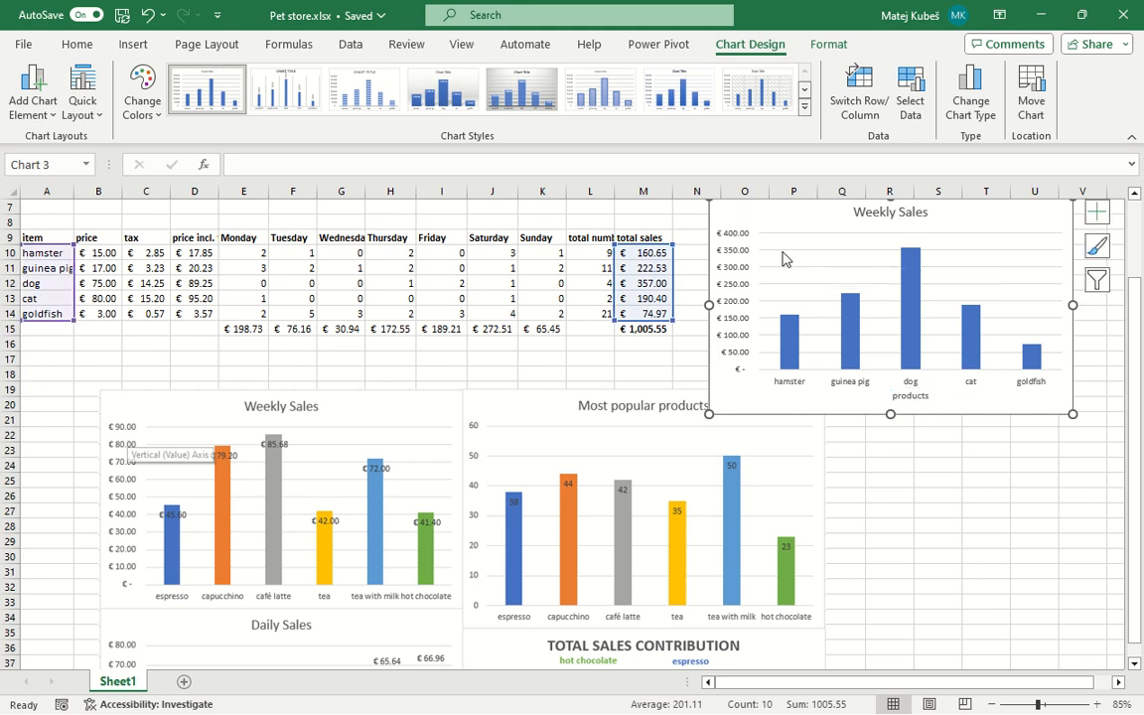
left_click(914, 396)
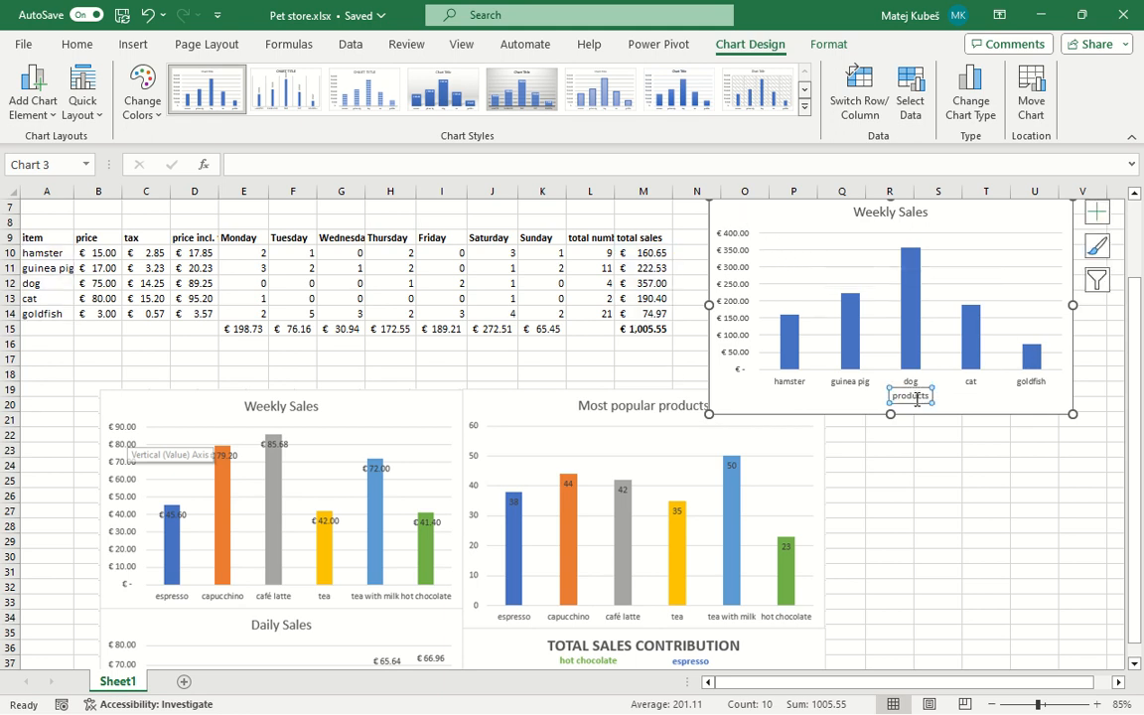
key("Delete")
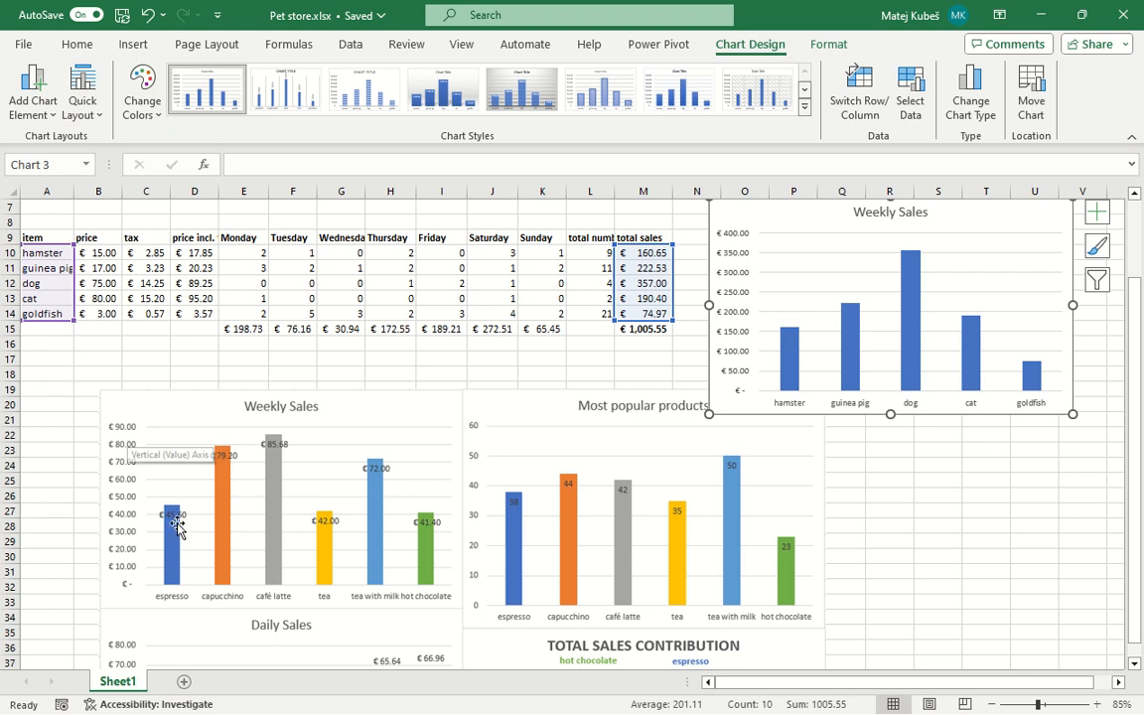
Add data labels to the Weekly Sales chart's columns, showing only the value with leader lines enabled and positioned at Outside End.
left_click(22, 89)
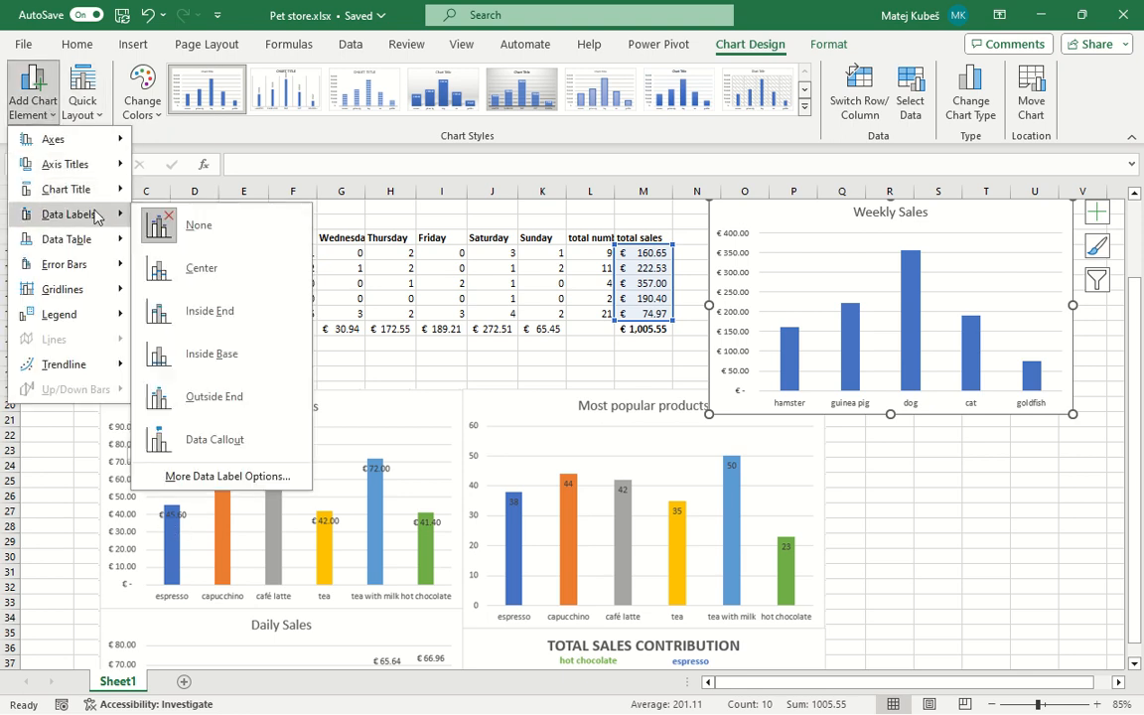
left_click(241, 477)
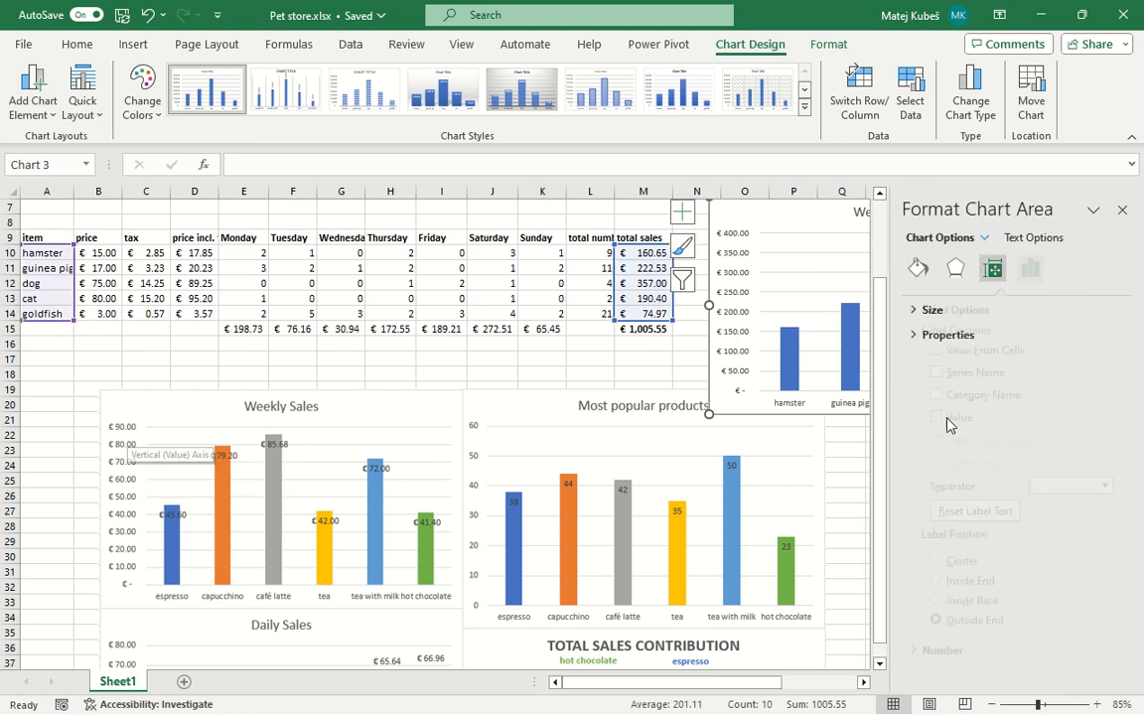
left_click(953, 417)
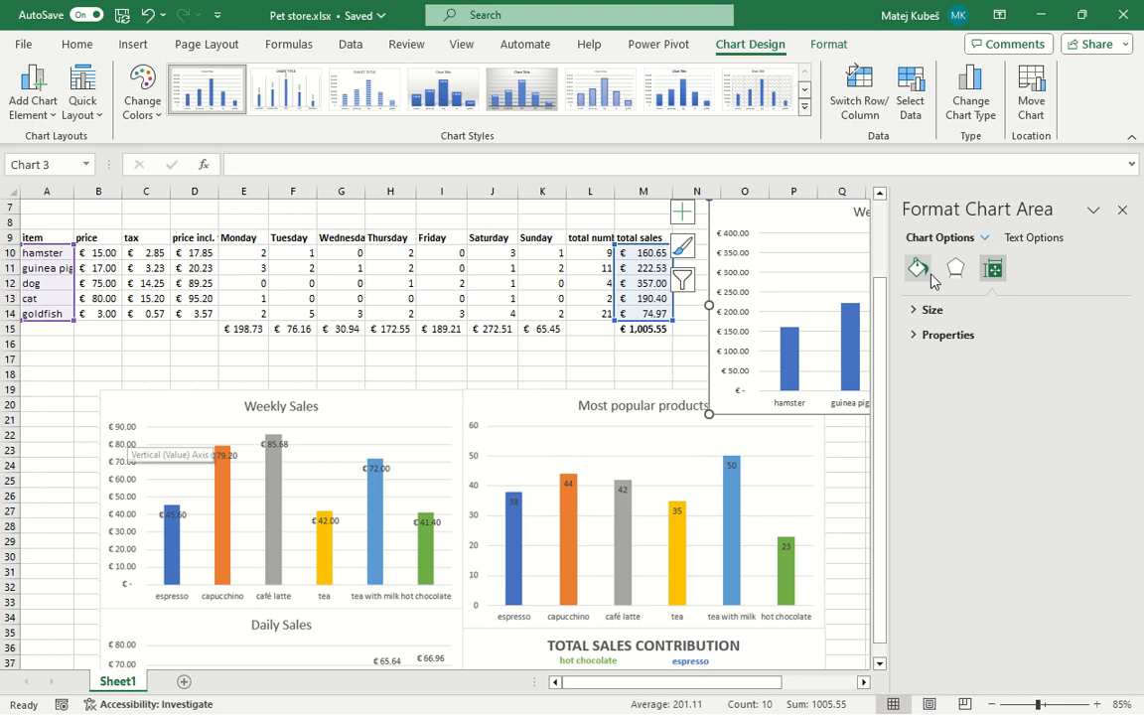
key("ctrl+z")
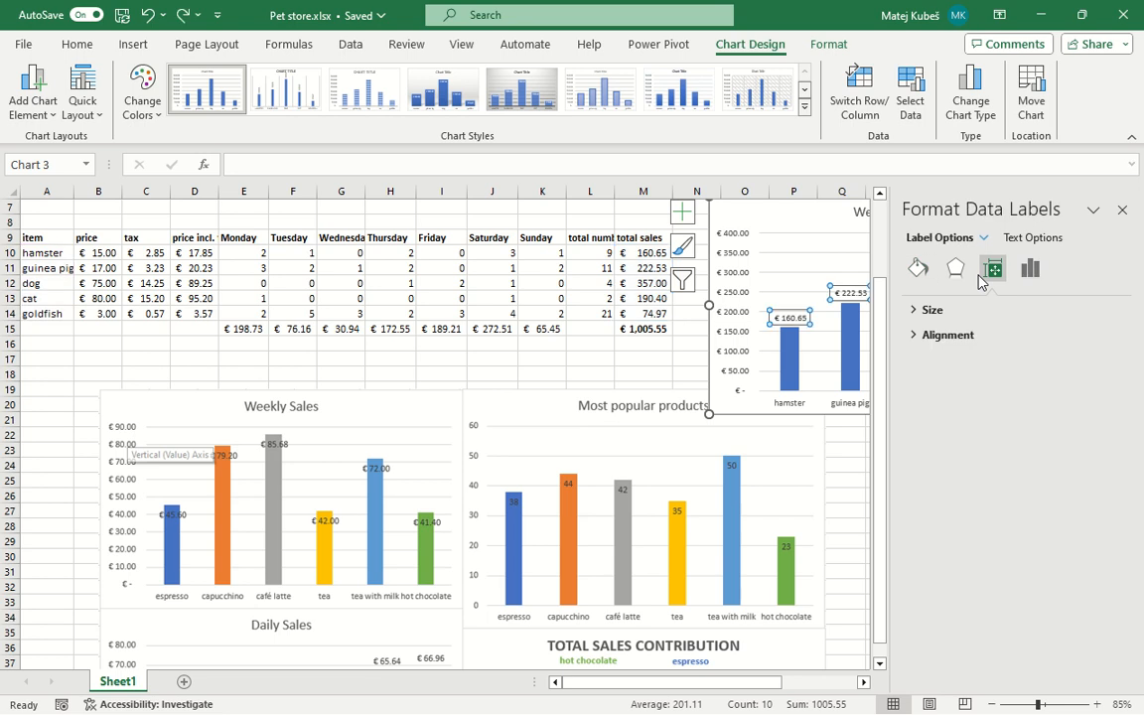
left_click(1030, 268)
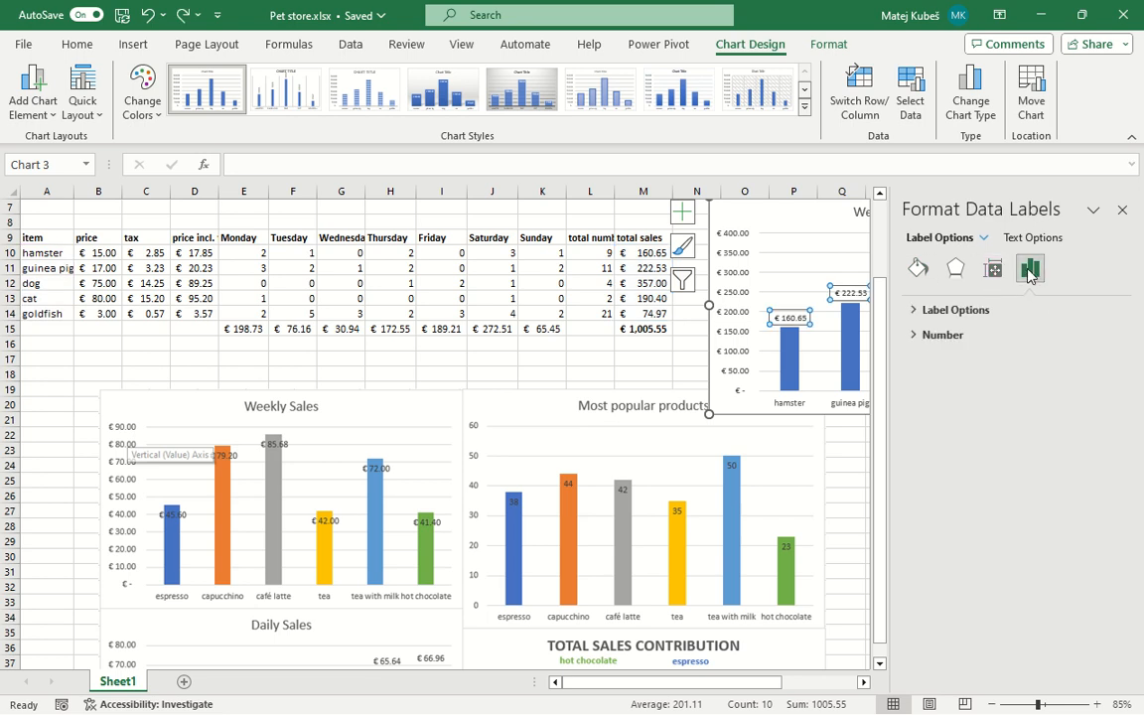
left_click(951, 310)
left_click(952, 418)
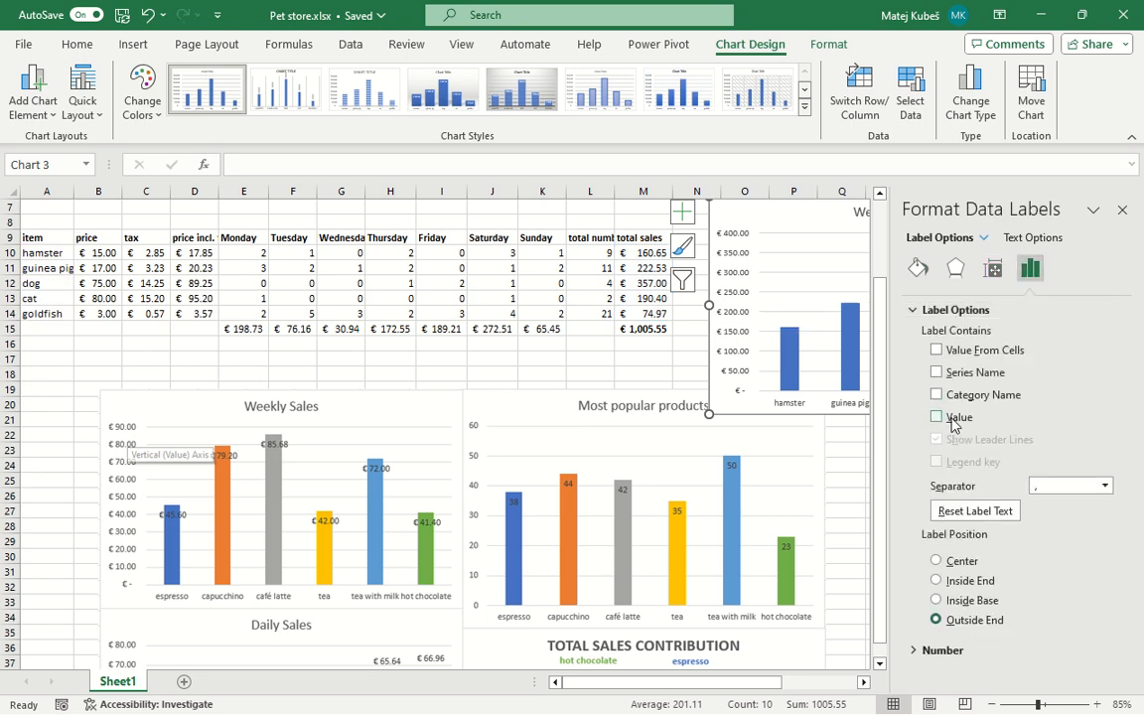
left_click(951, 420)
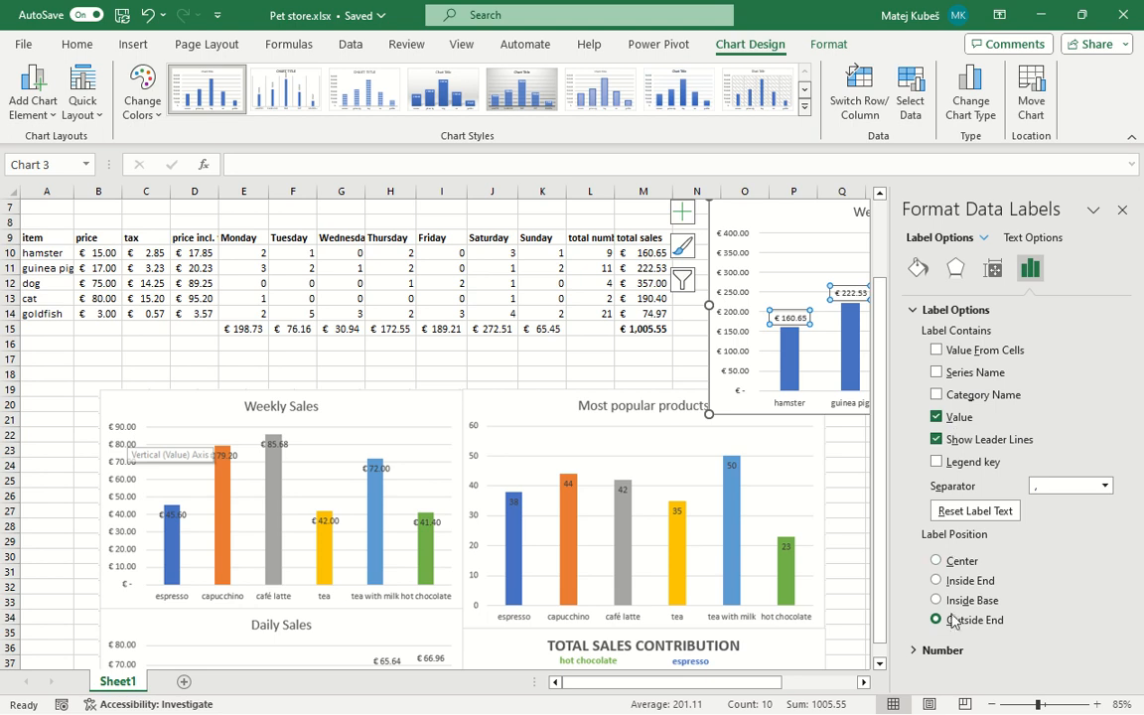
left_click(1122, 209)
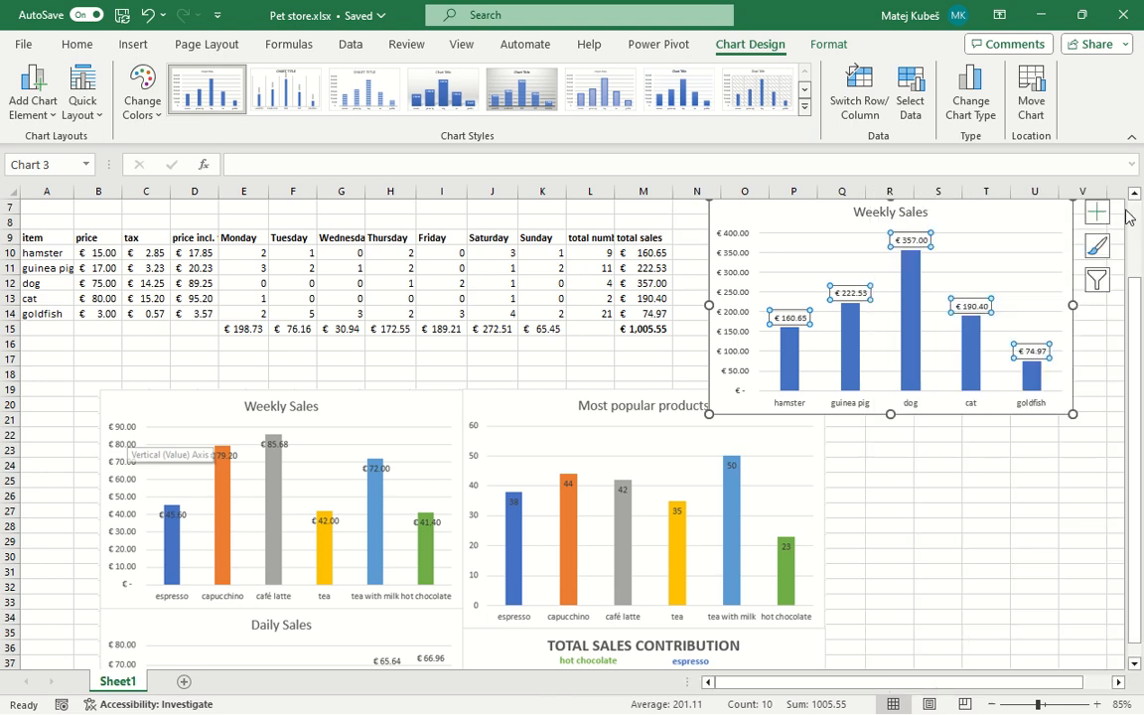
left_click(1066, 246)
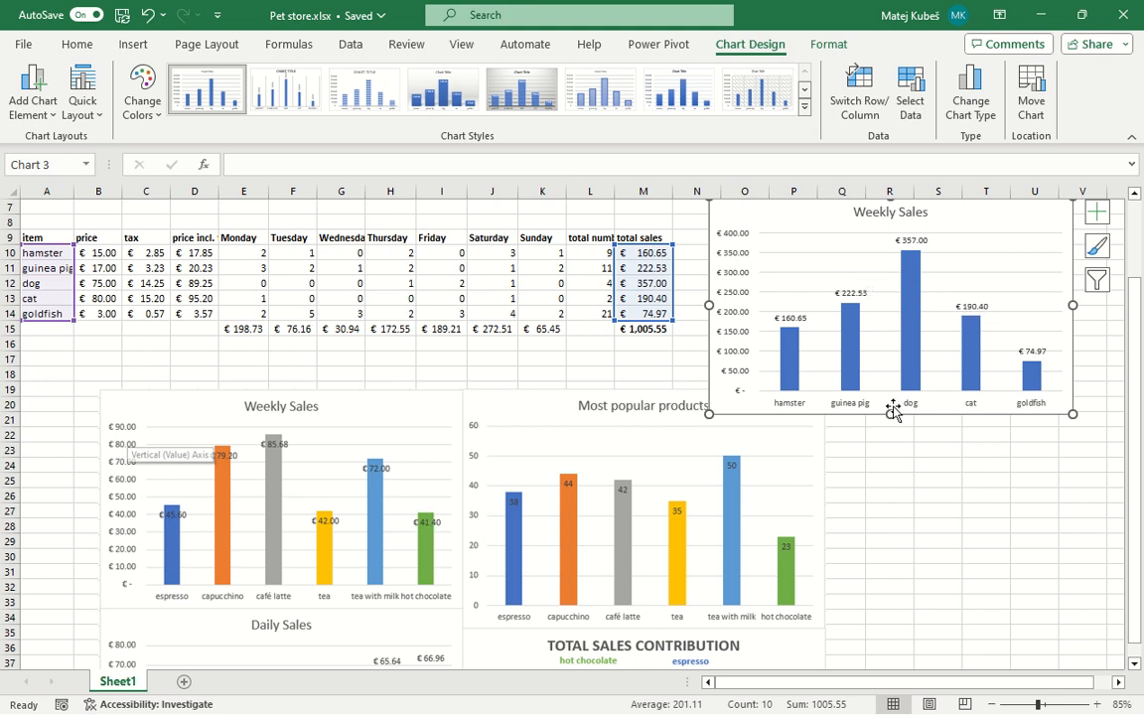
Change the Weekly Sales chart's colors to the second colorful palette, which begins with blue, gray and light blue.
left_click(898, 345)
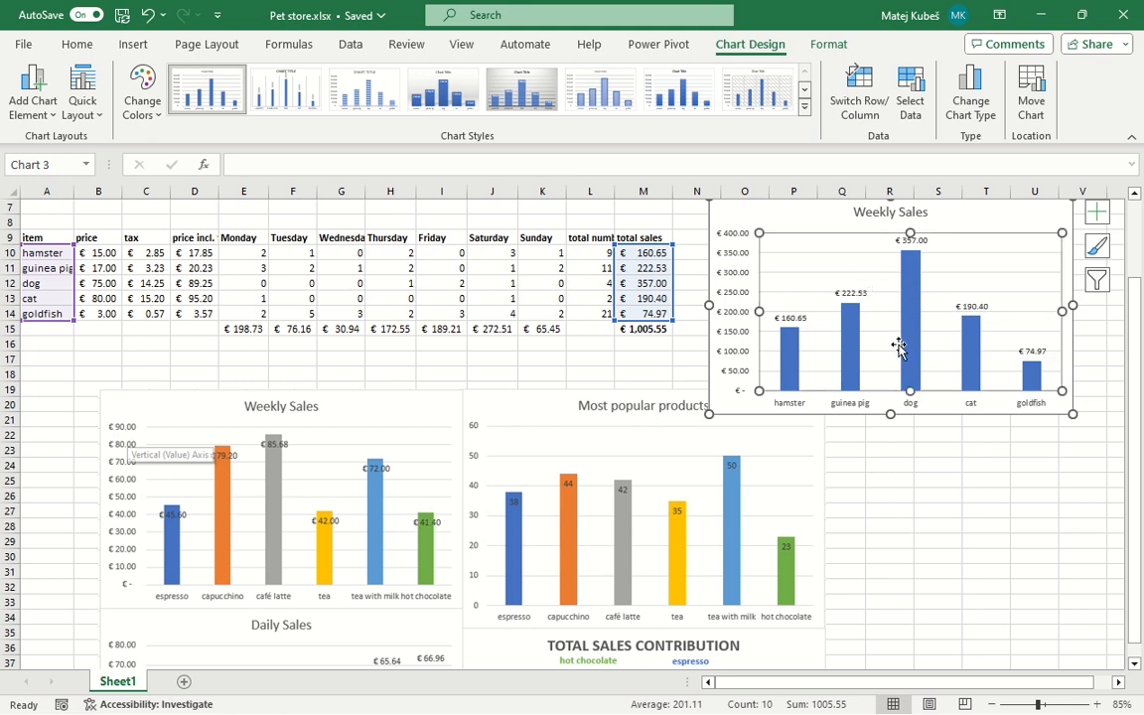
left_click(792, 353)
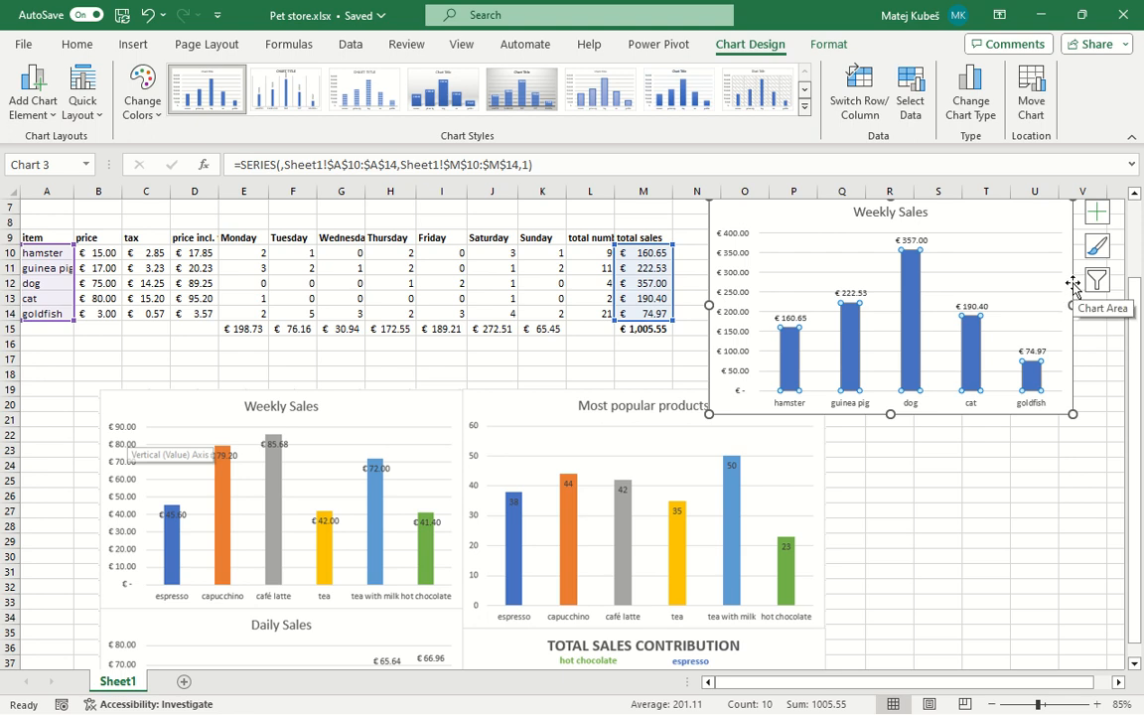
left_click(826, 44)
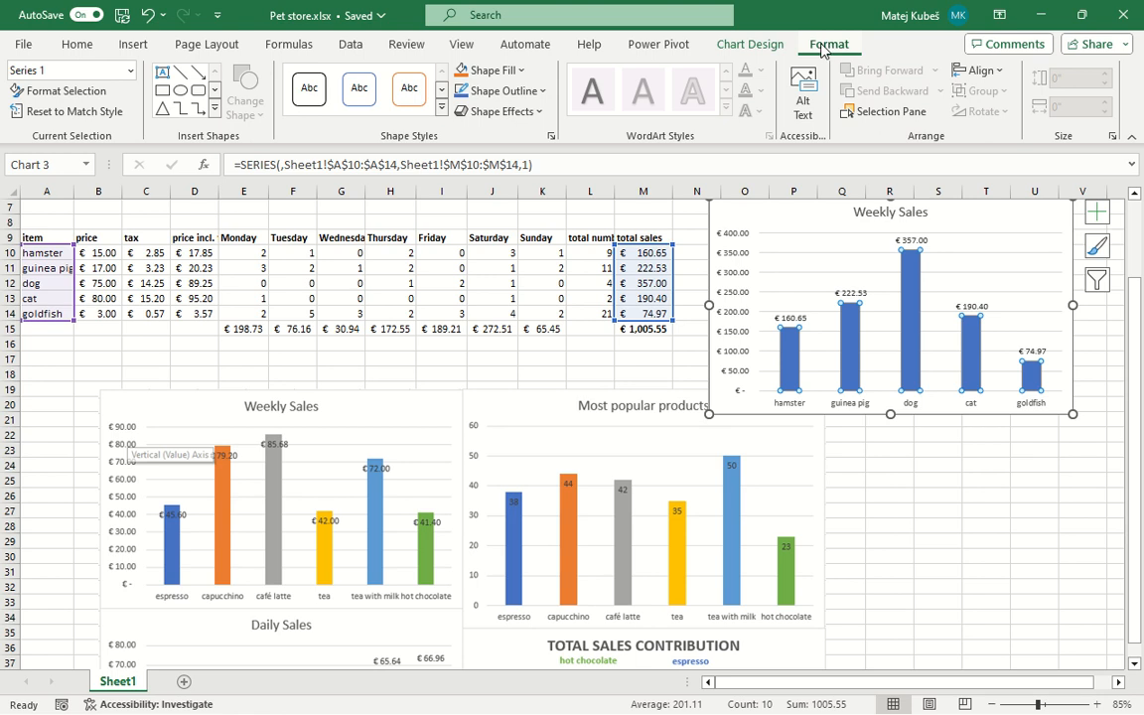
left_click(735, 45)
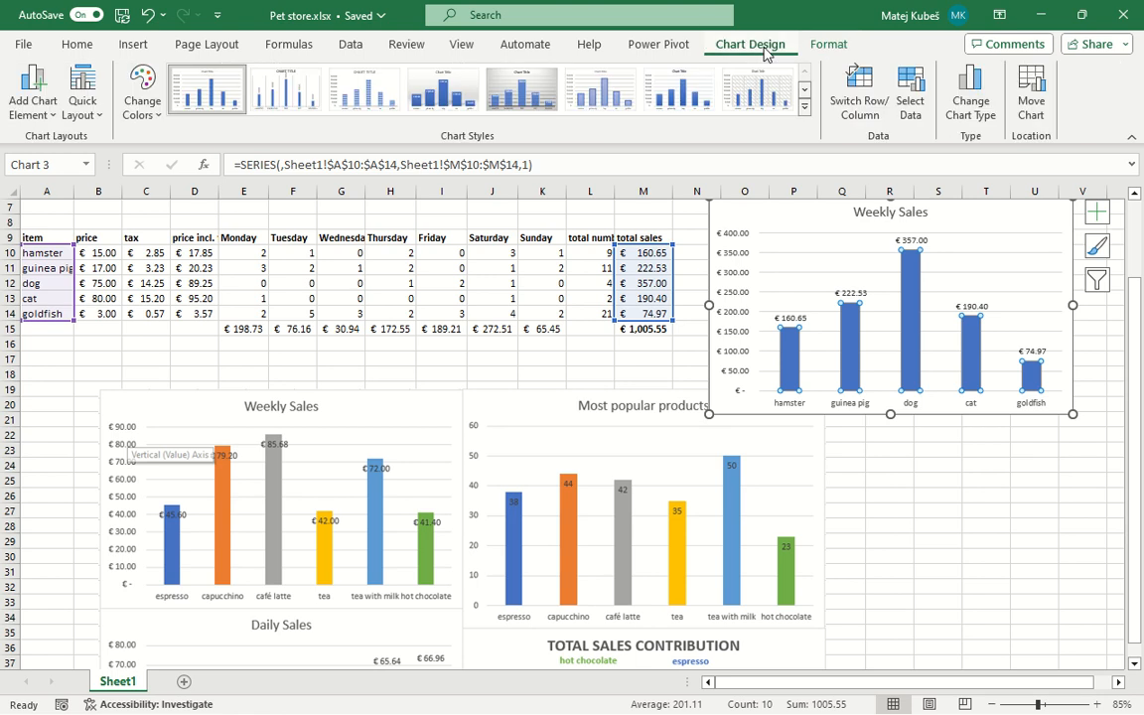
left_click(816, 44)
left_click(734, 45)
left_click(140, 80)
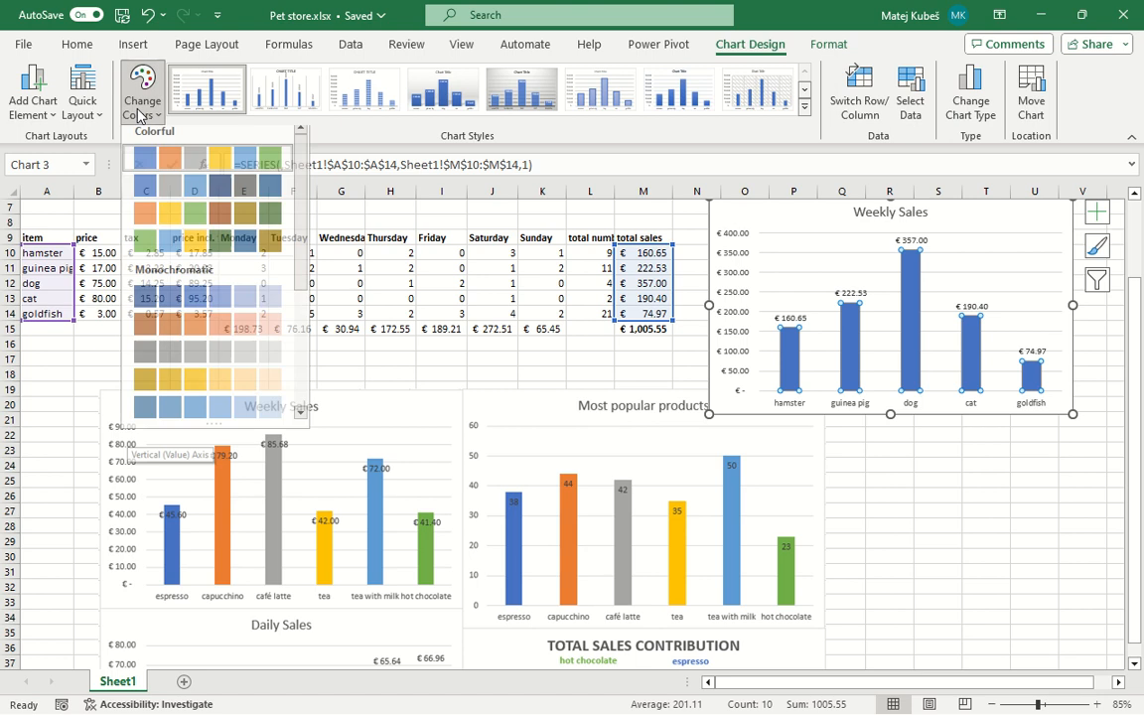
left_click(171, 197)
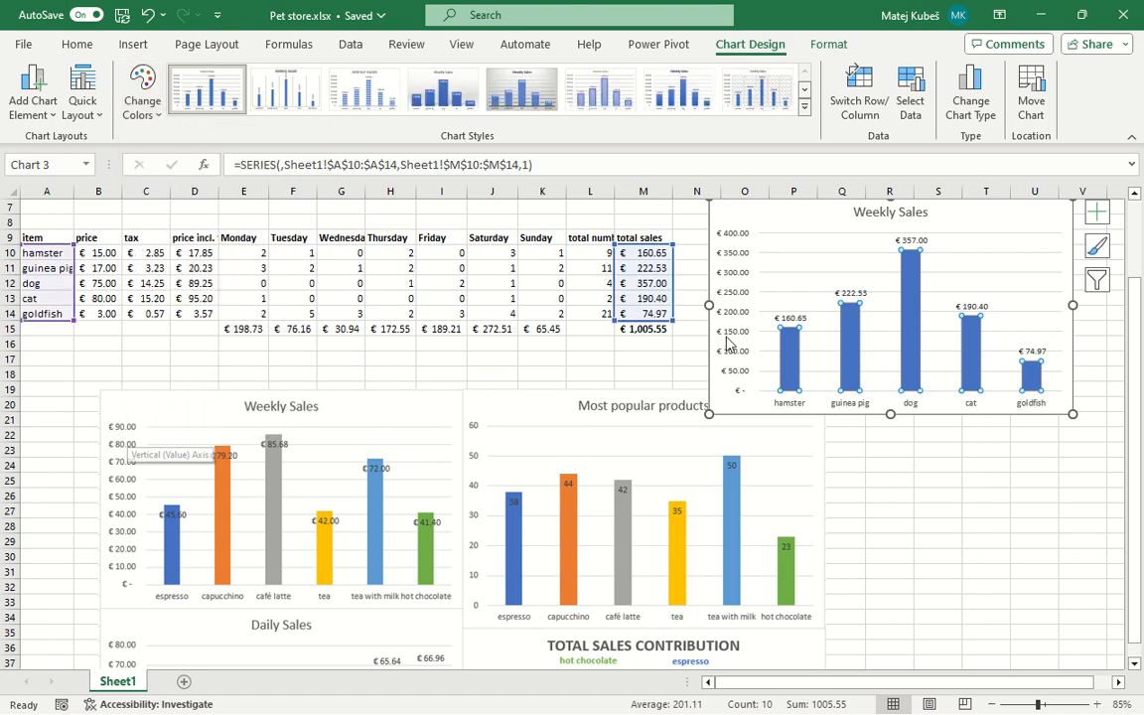
Try varying the colors by point for the Weekly Sales chart's data series with automatic fill, and undo it.
left_click(827, 44)
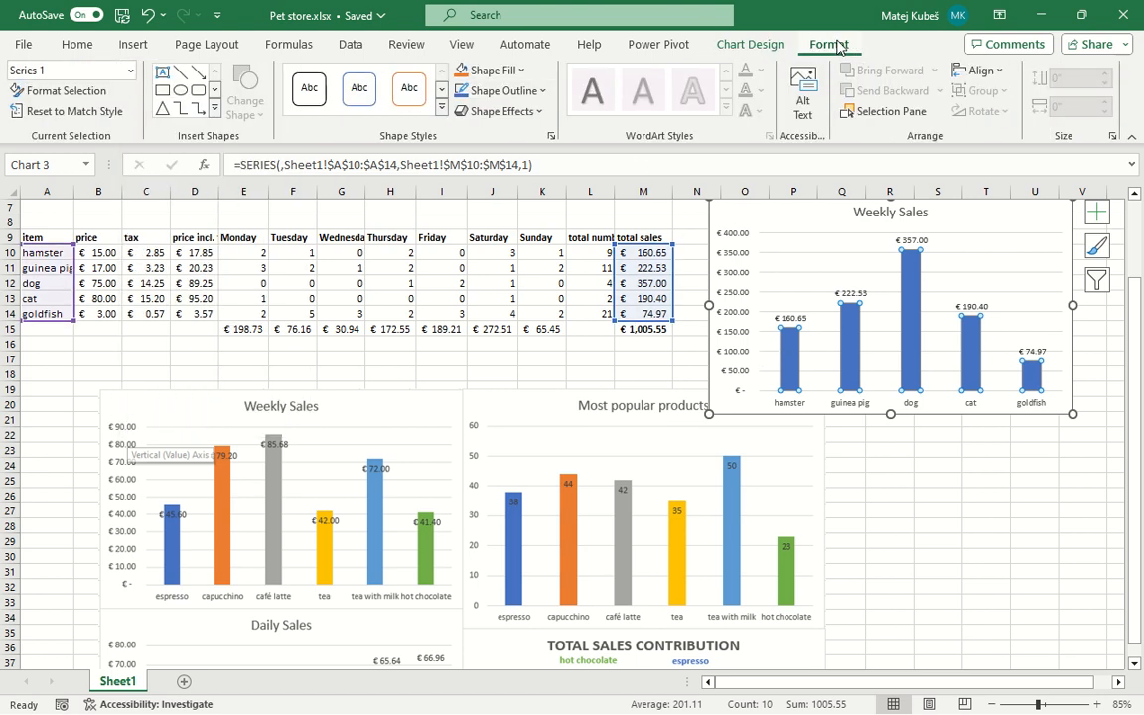
double_click(791, 370)
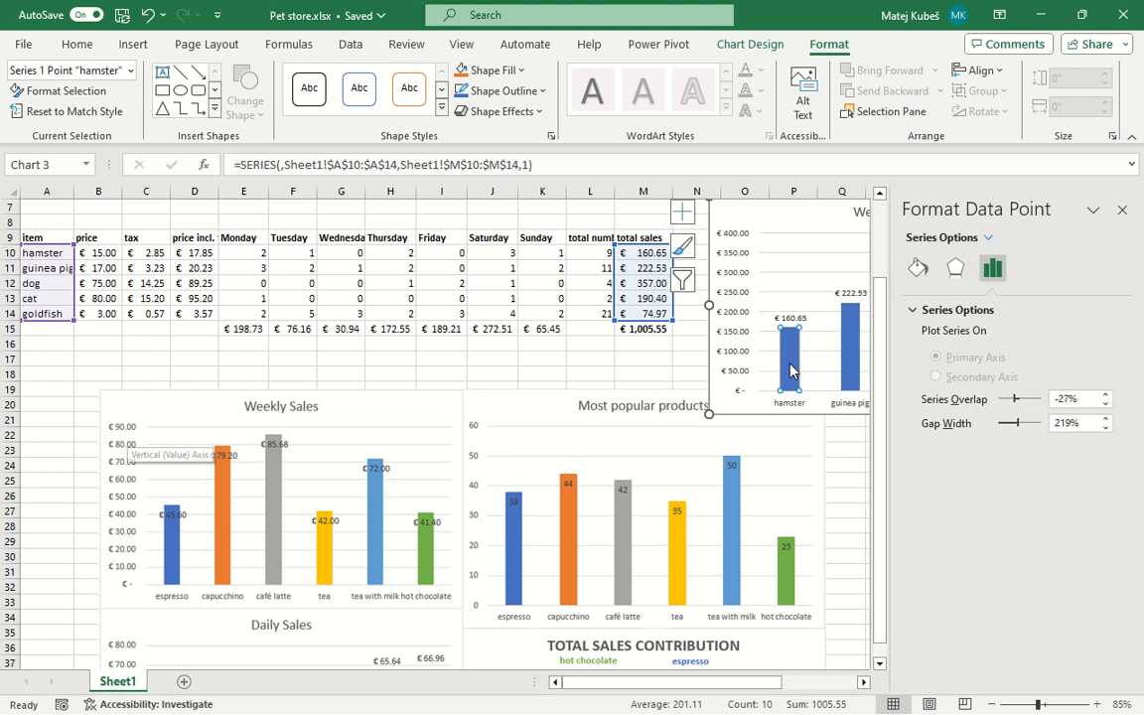
left_click(791, 366)
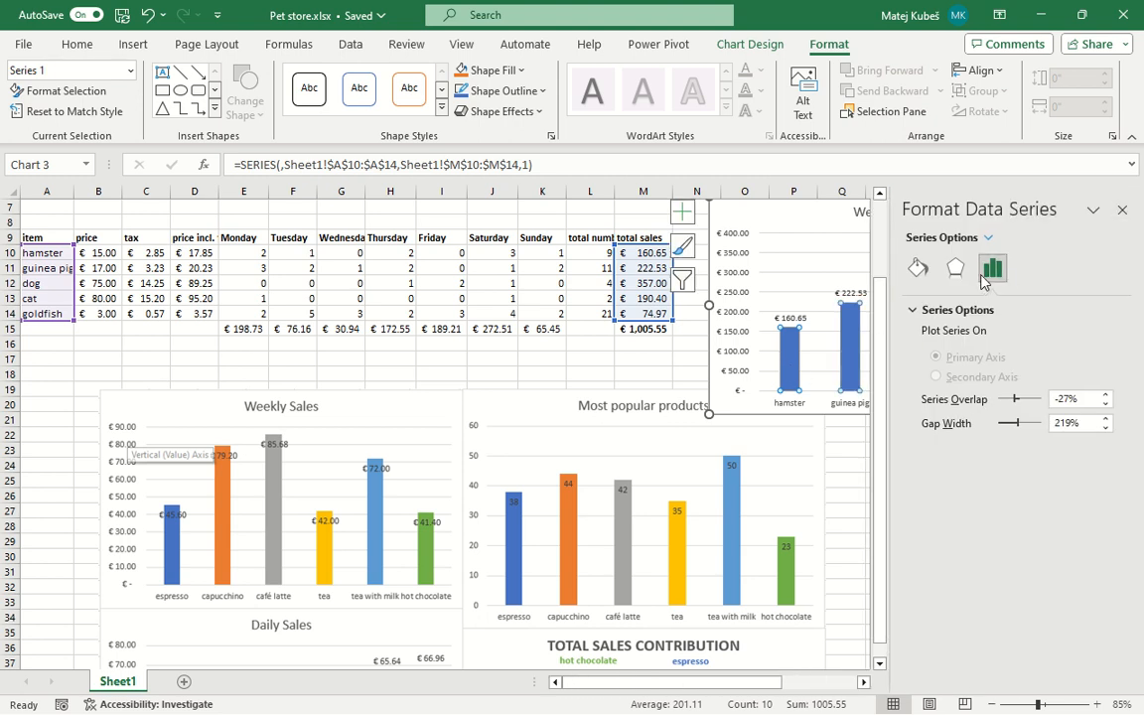
left_click(914, 270)
left_click(915, 310)
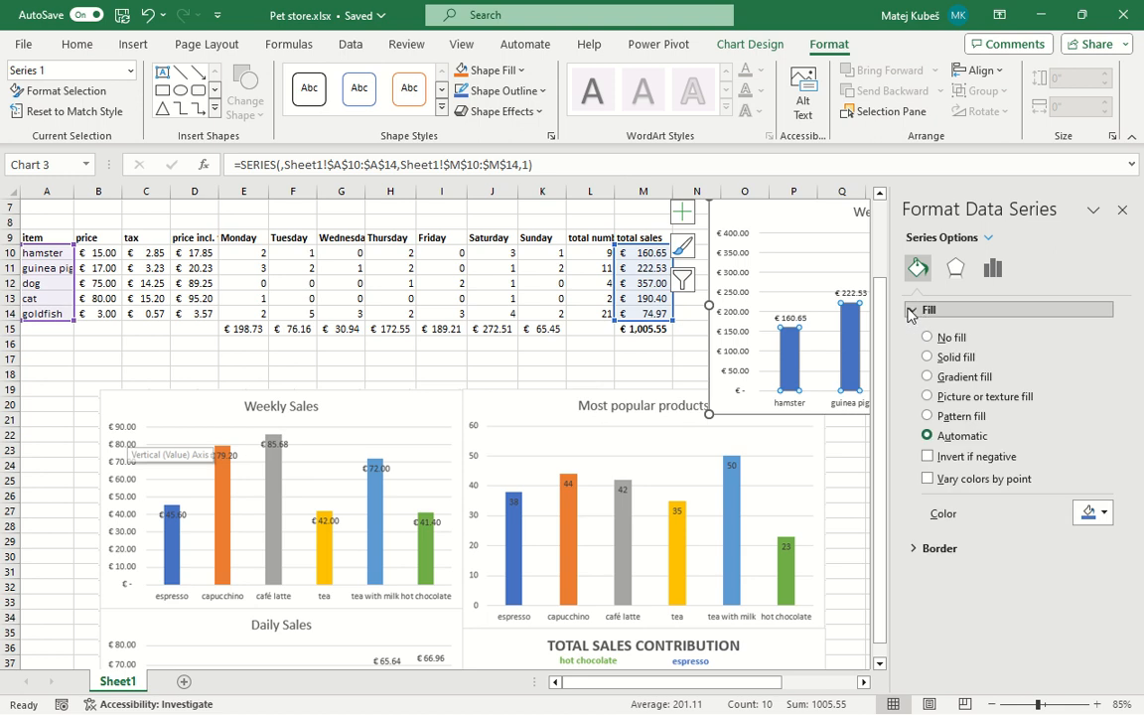
left_click(940, 482)
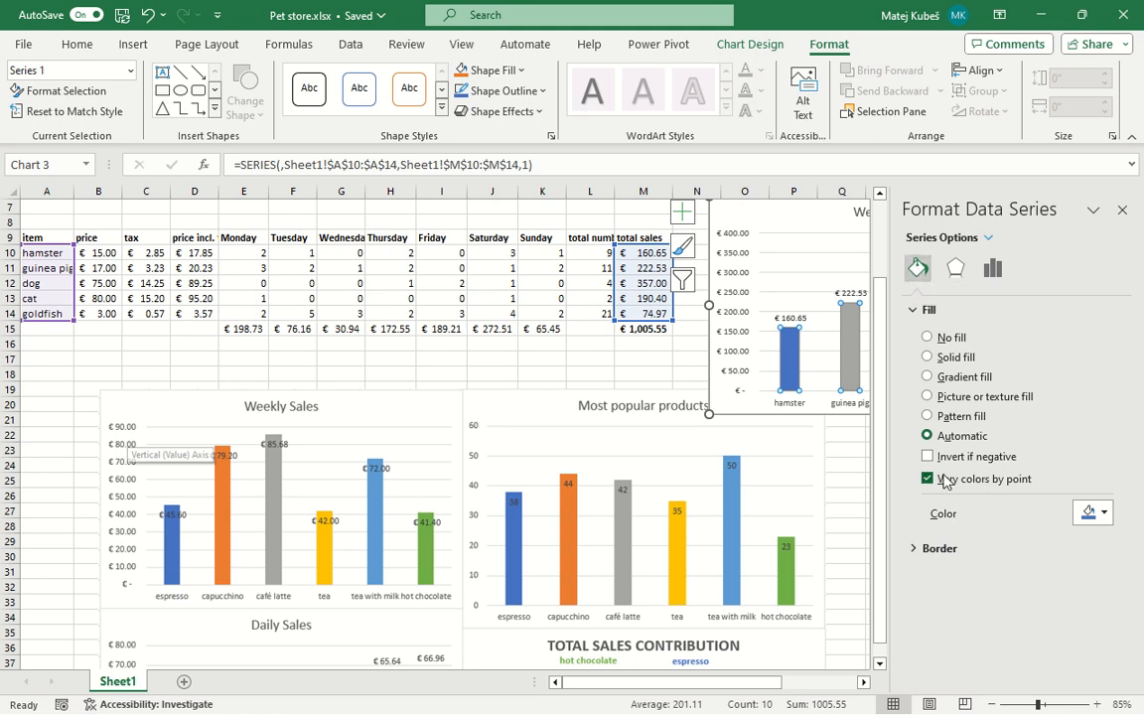
left_click(1121, 210)
key("ctrl+z")
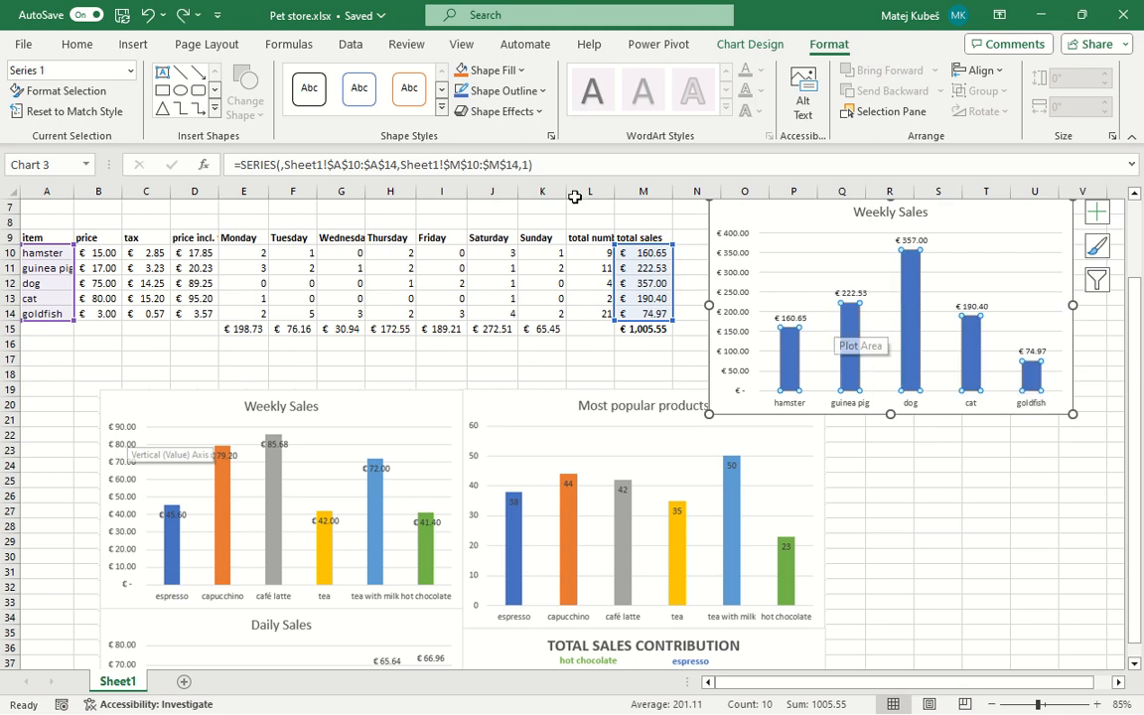
left_click(521, 72)
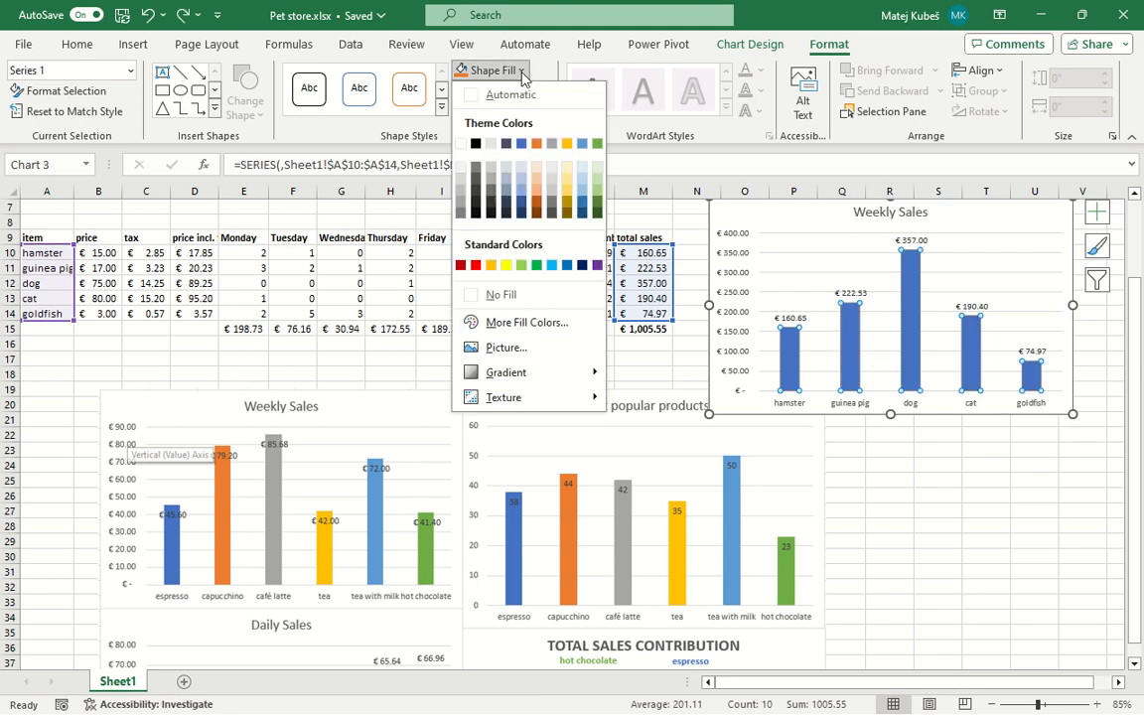
left_click(786, 350)
left_click(852, 346)
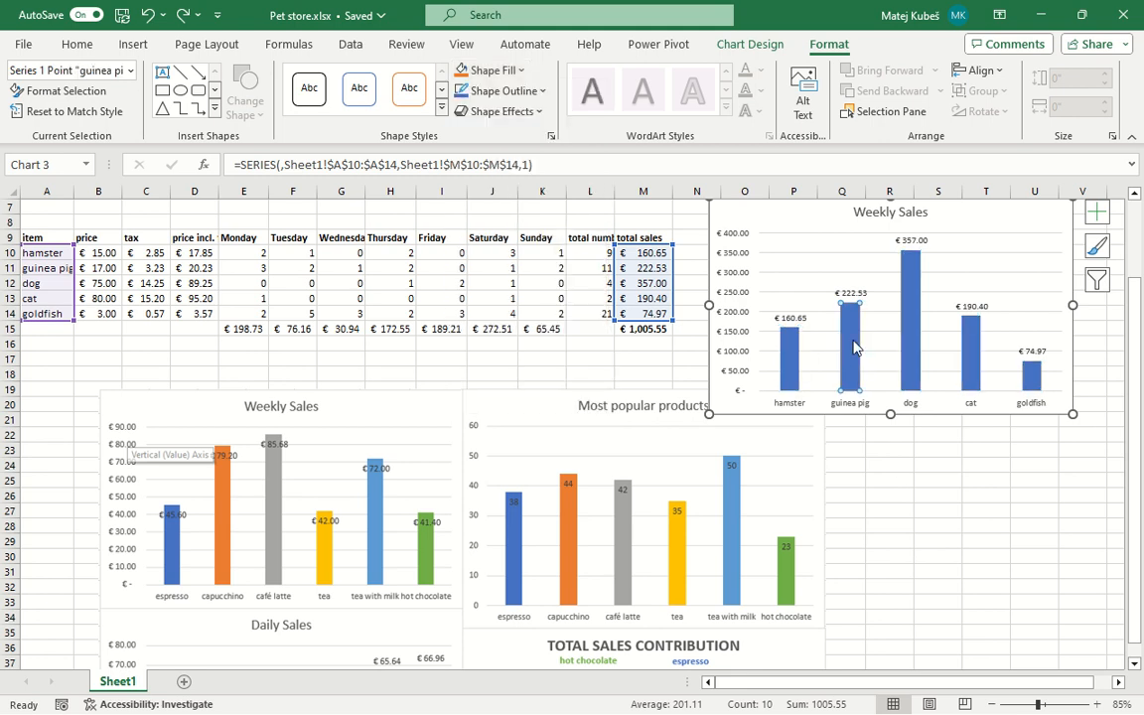
left_click(785, 360)
left_click(884, 343)
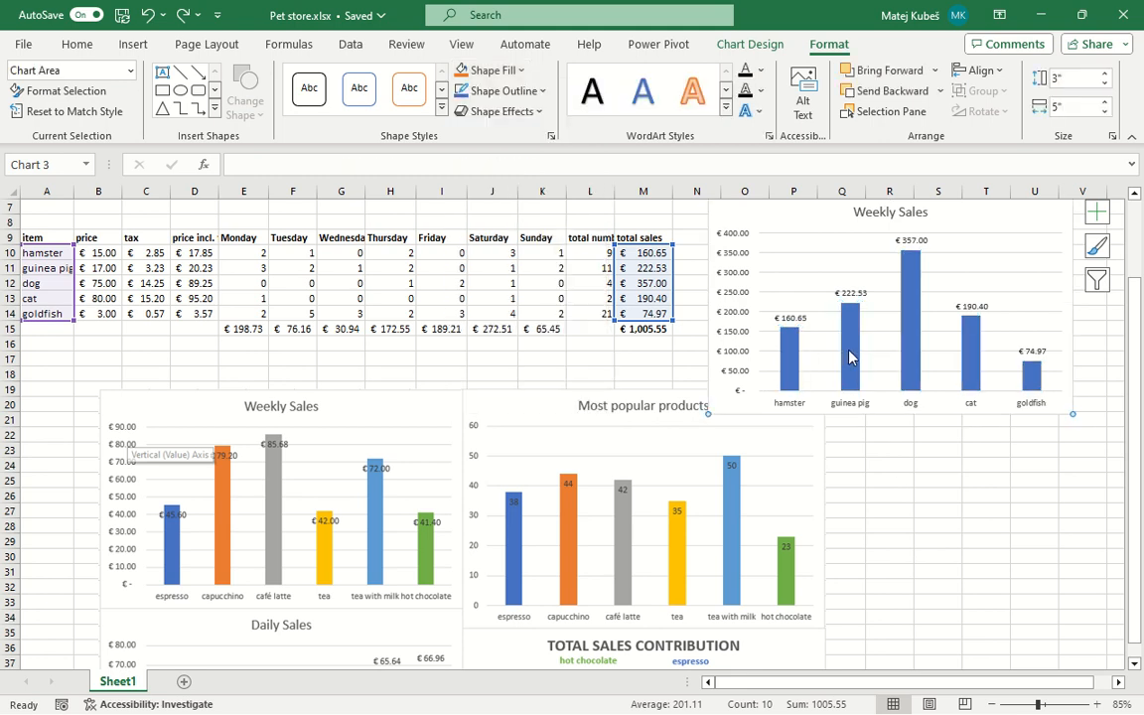
left_click(848, 359)
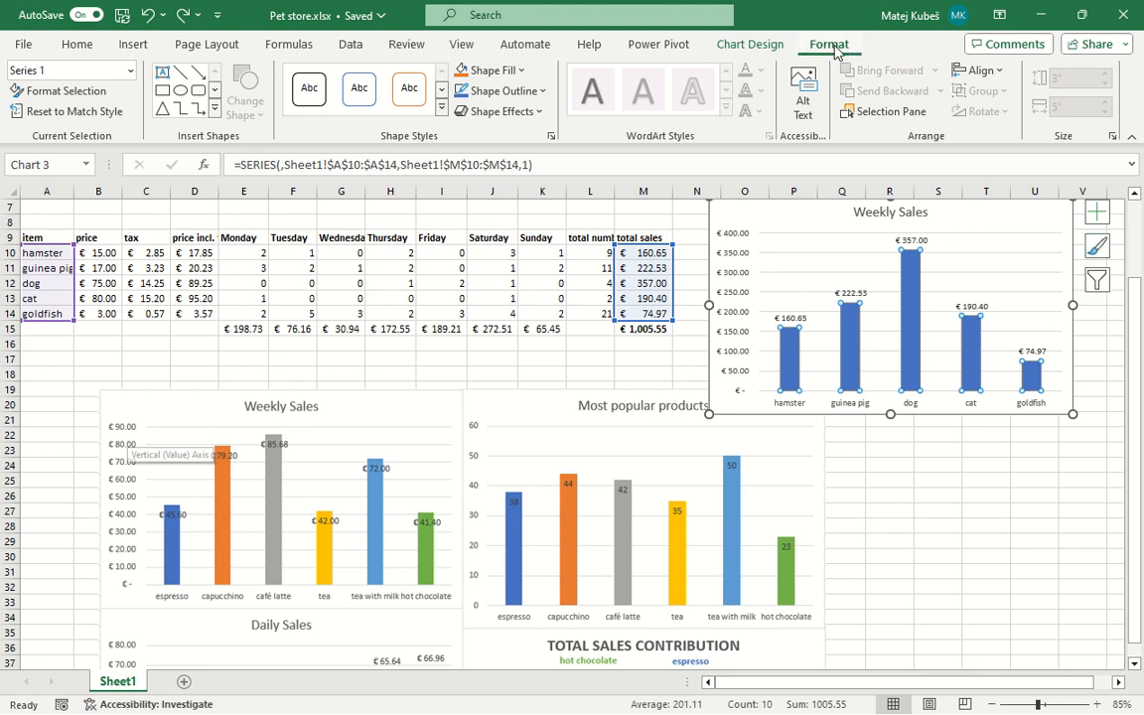
left_click(780, 45)
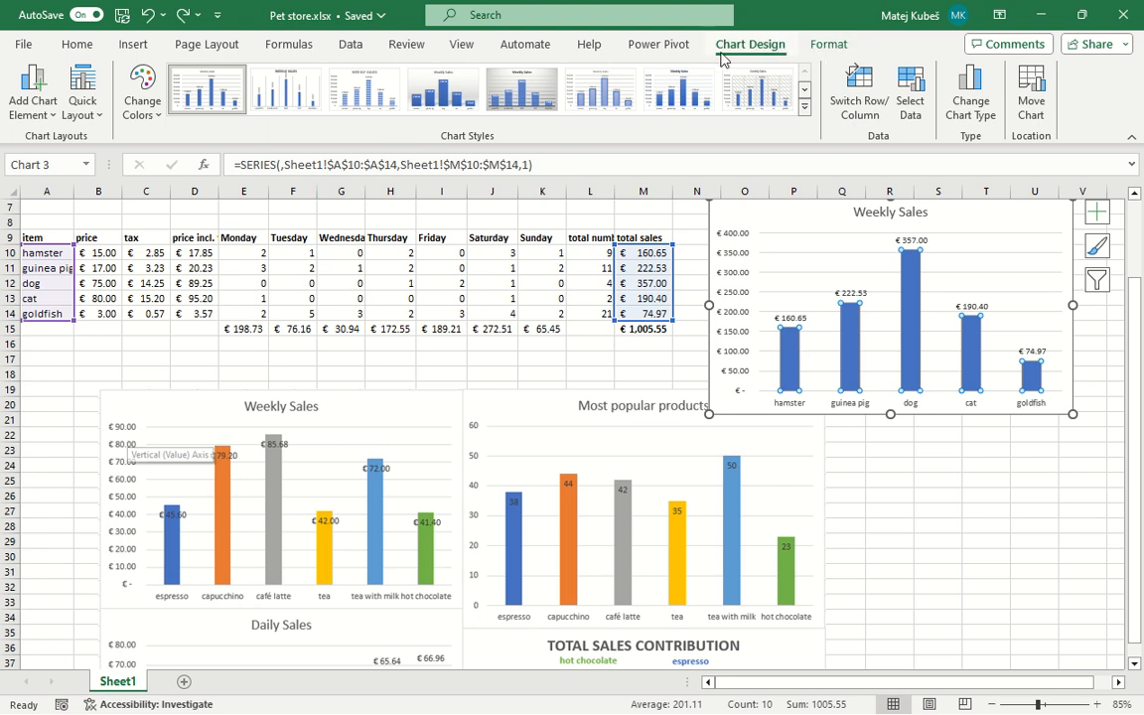
left_click(826, 45)
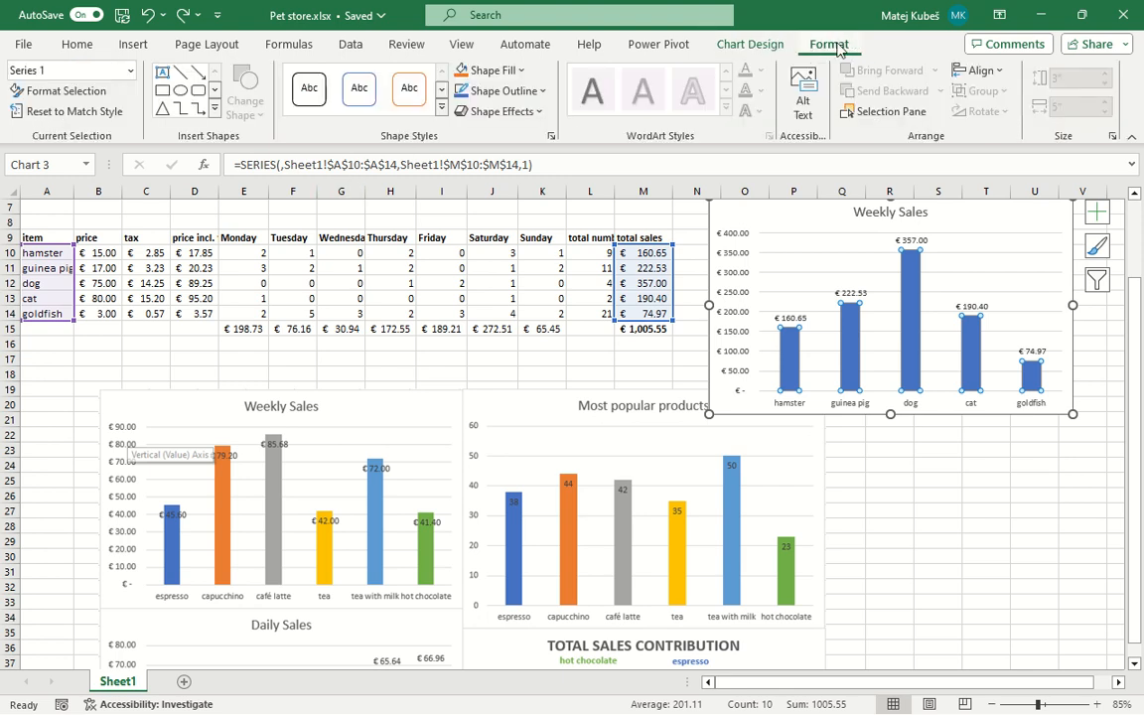
left_click(1097, 247)
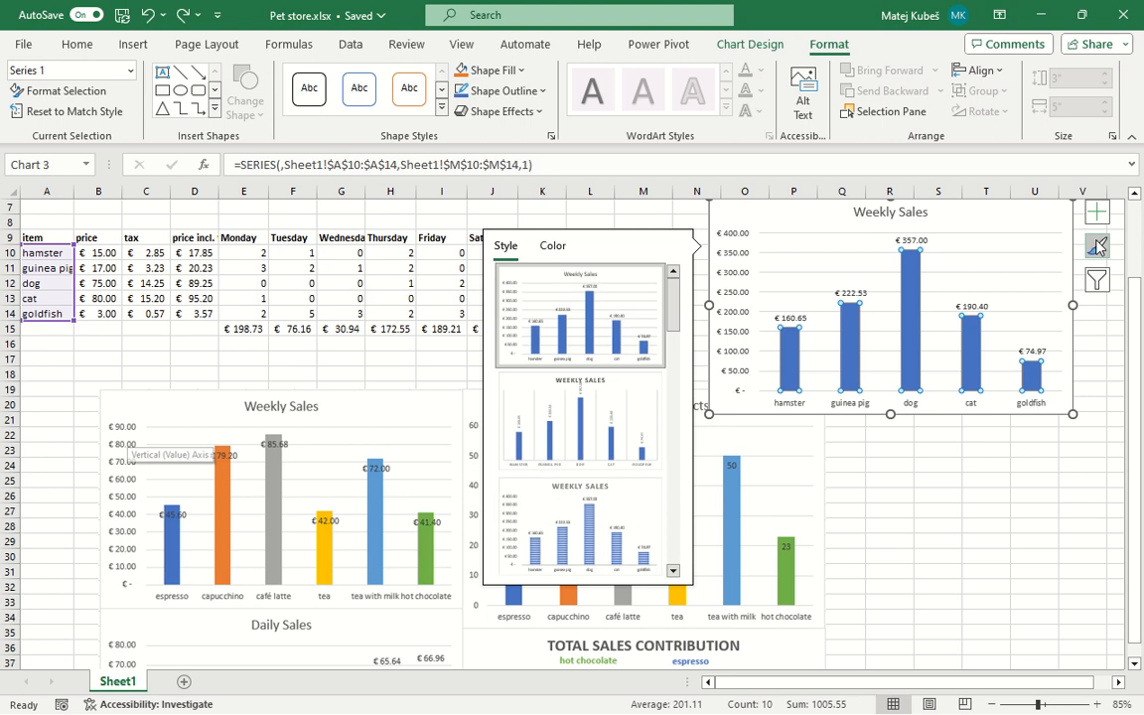
left_click(990, 240)
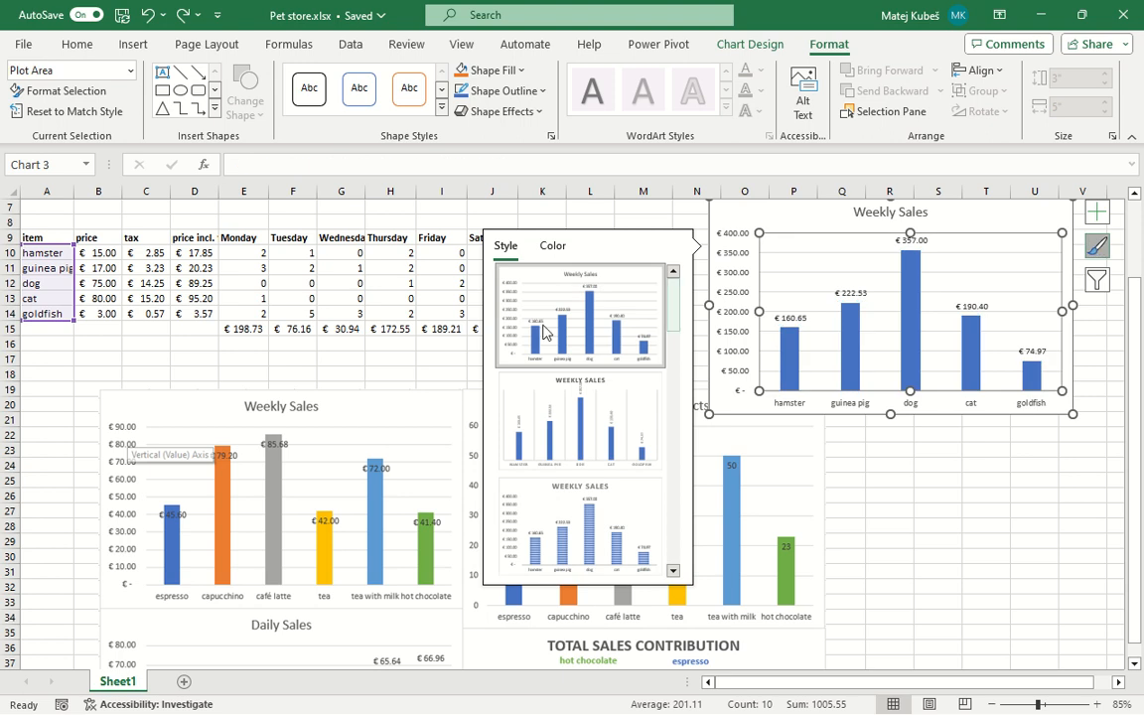
Vary the colors by point for the pet store Weekly Sales chart's data series, keeping the automatic fill.
double_click(851, 348)
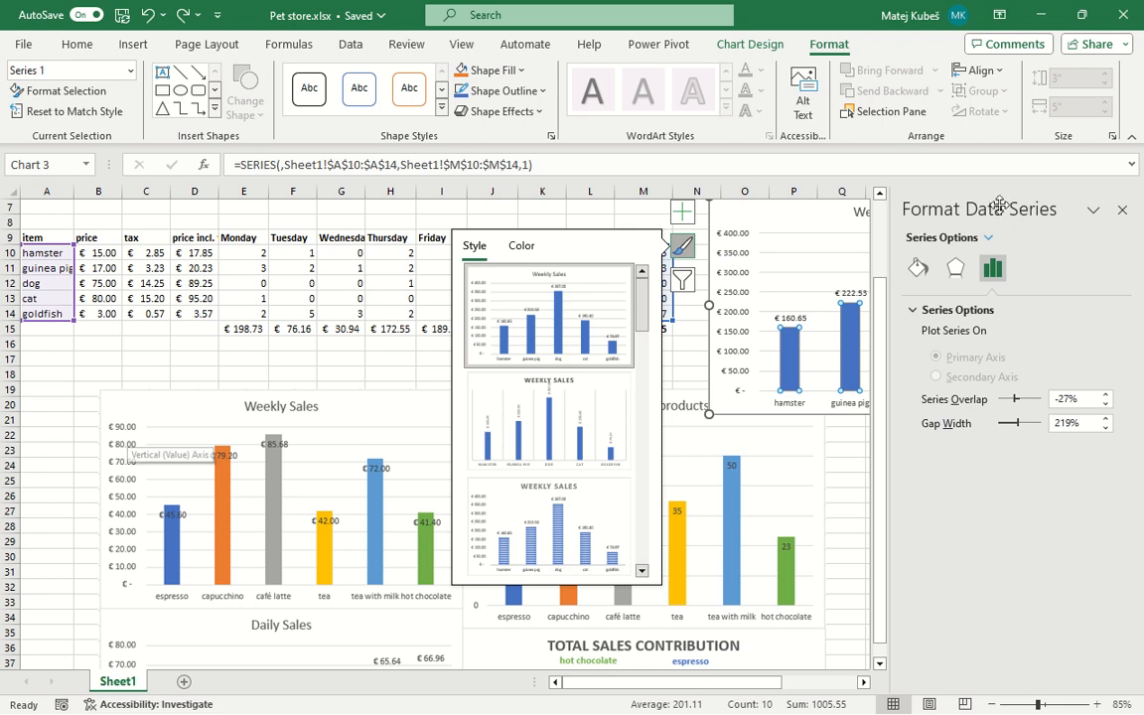
left_click(919, 268)
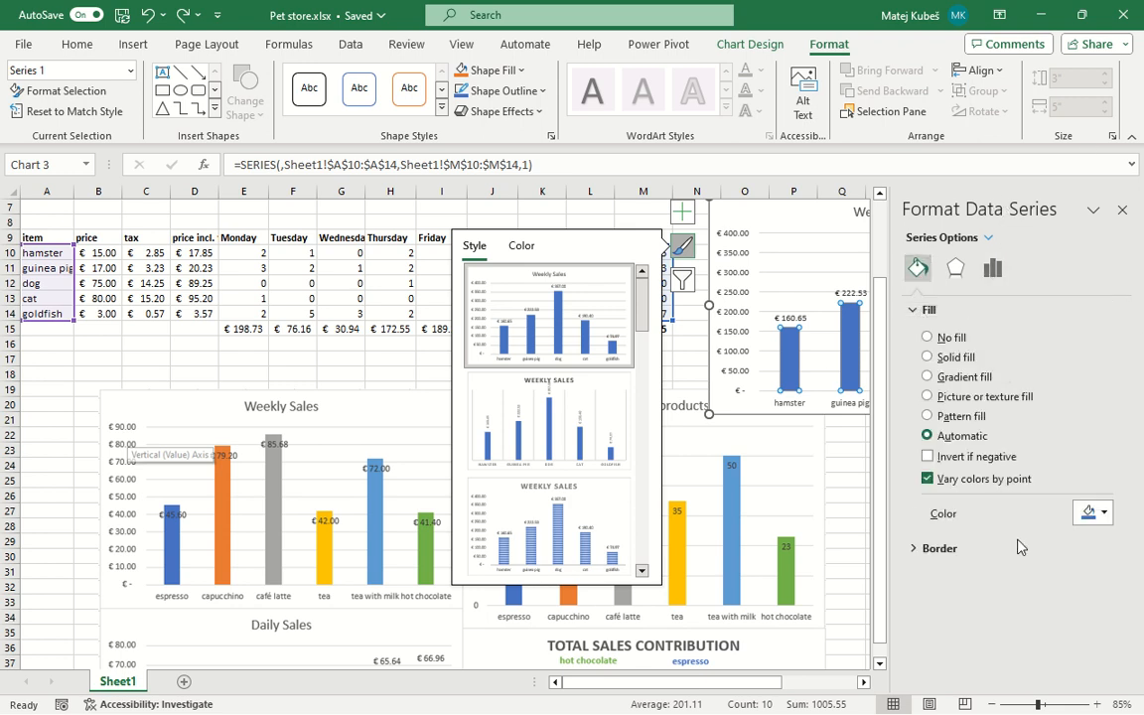
left_click(977, 484)
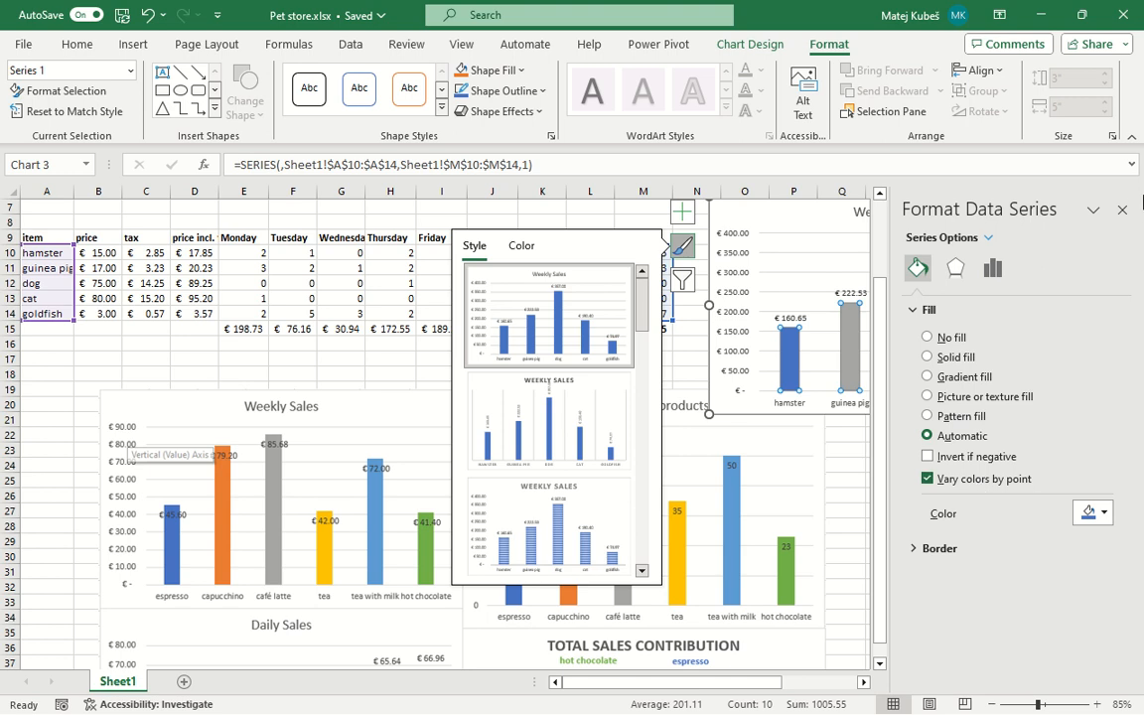
left_click(1120, 210)
left_click(943, 476)
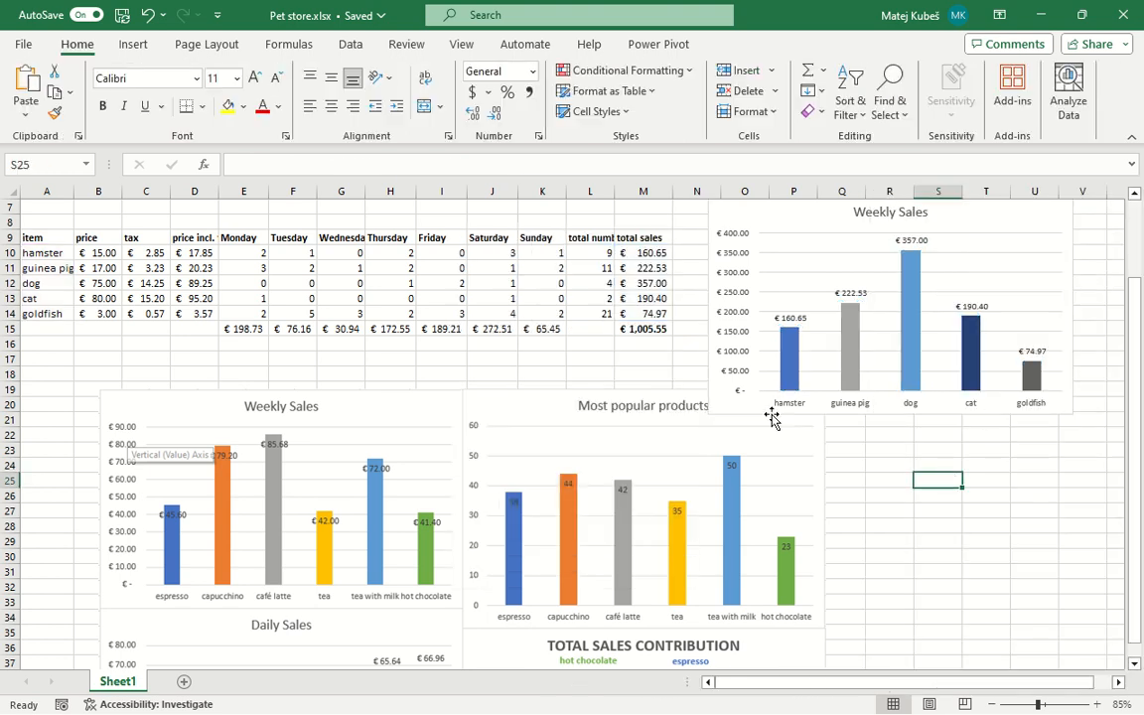
Change the pet store Weekly Sales chart's colors to the first colorful palette, which begins with blue, orange and gray.
left_click(789, 381)
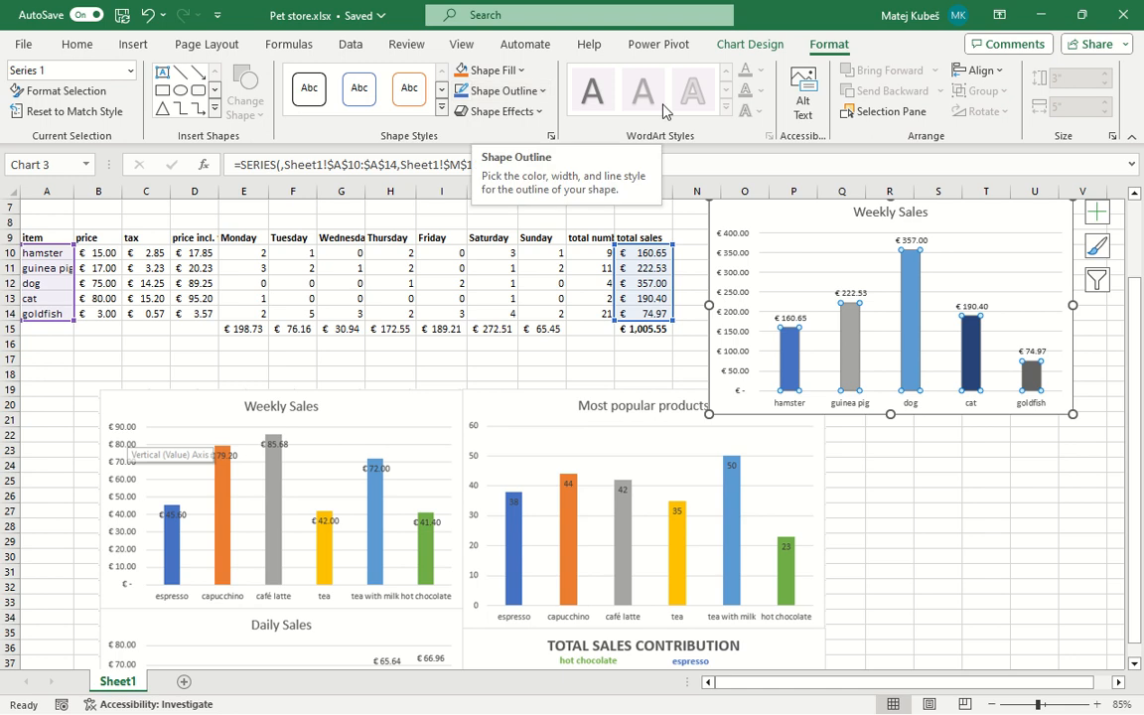
left_click(750, 44)
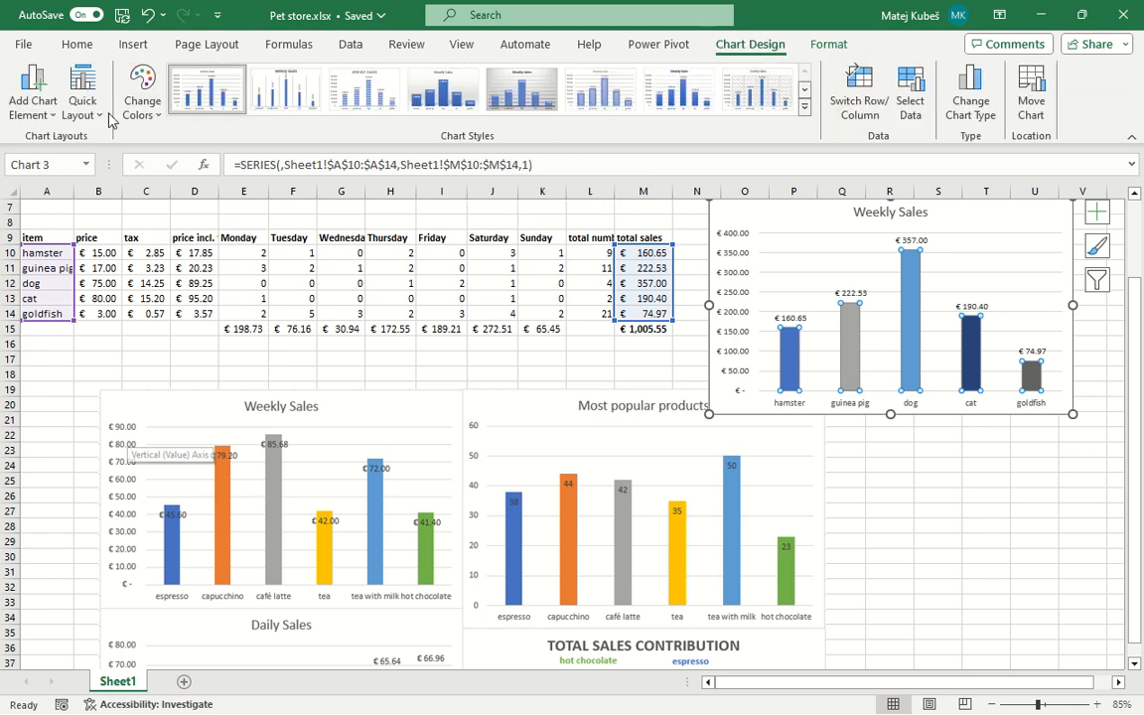
left_click(141, 94)
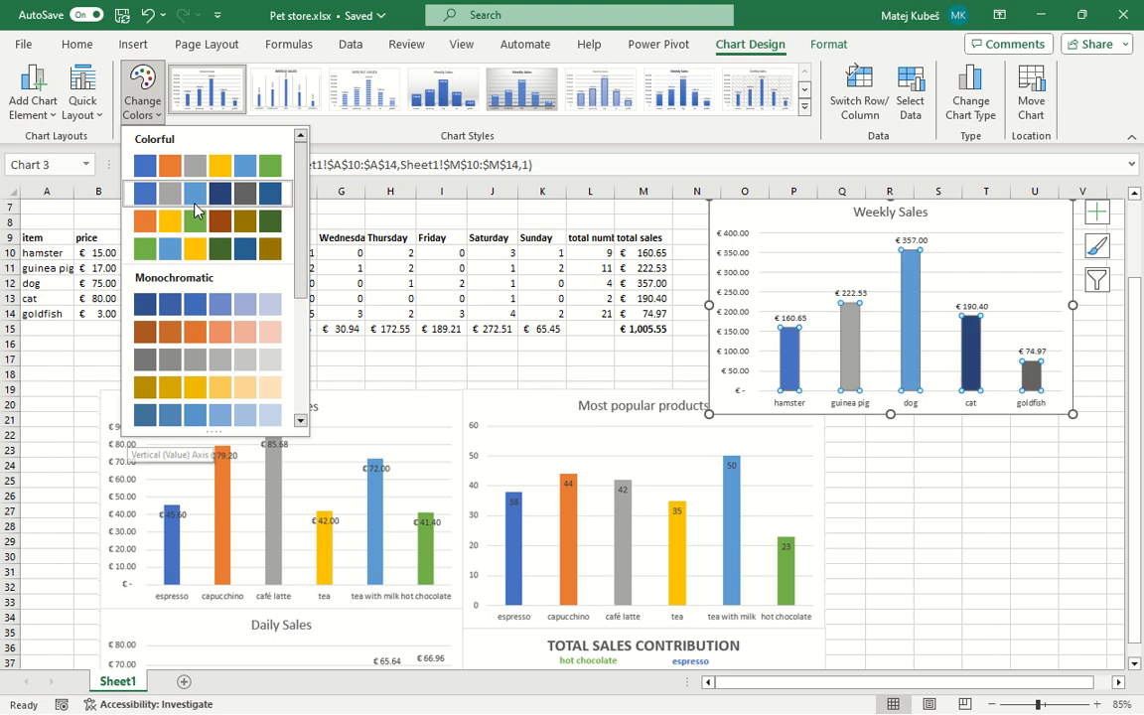
left_click(196, 164)
left_click(1017, 542)
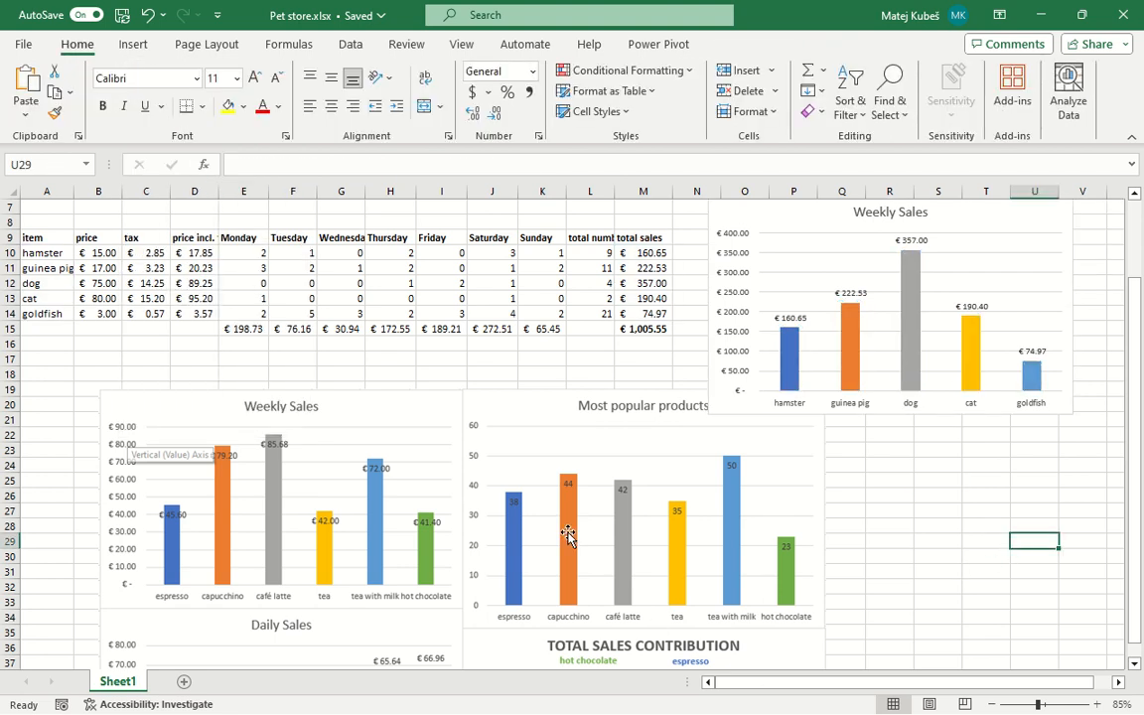
Examine the sample charts below the table, especially the Daily Sales line chart and the Total Sales Contribution pie chart.
scroll(567, 538, "down", 2)
scroll(568, 536, "down", 1)
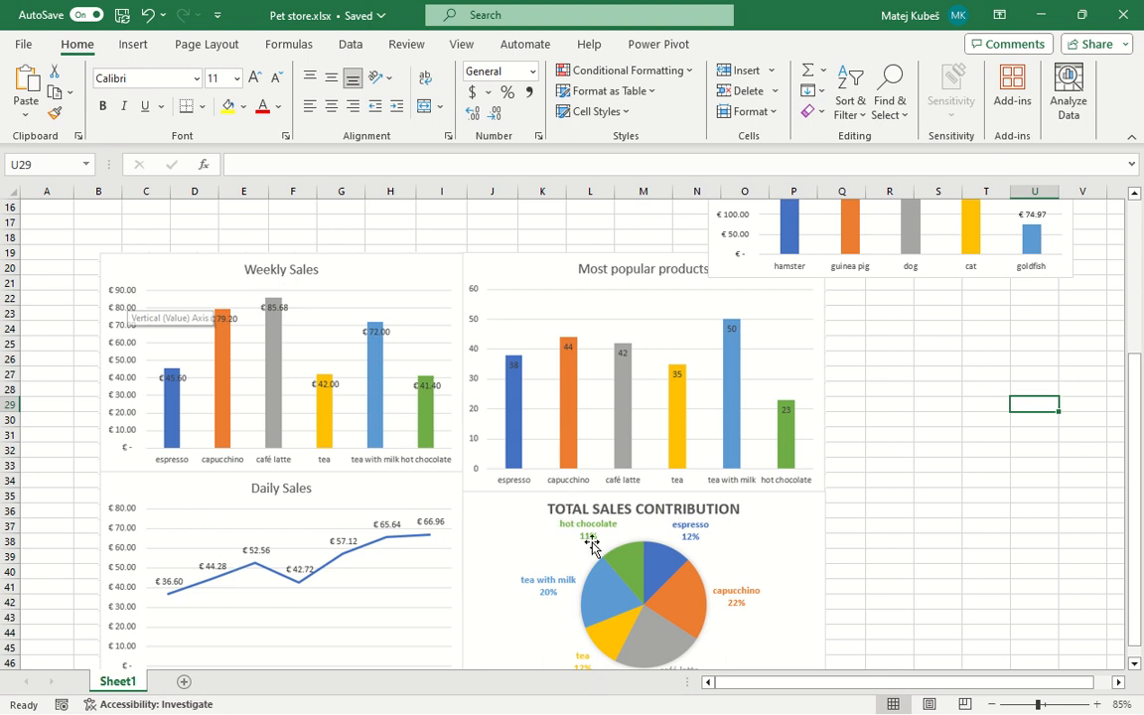
scroll(626, 615, "down", 2)
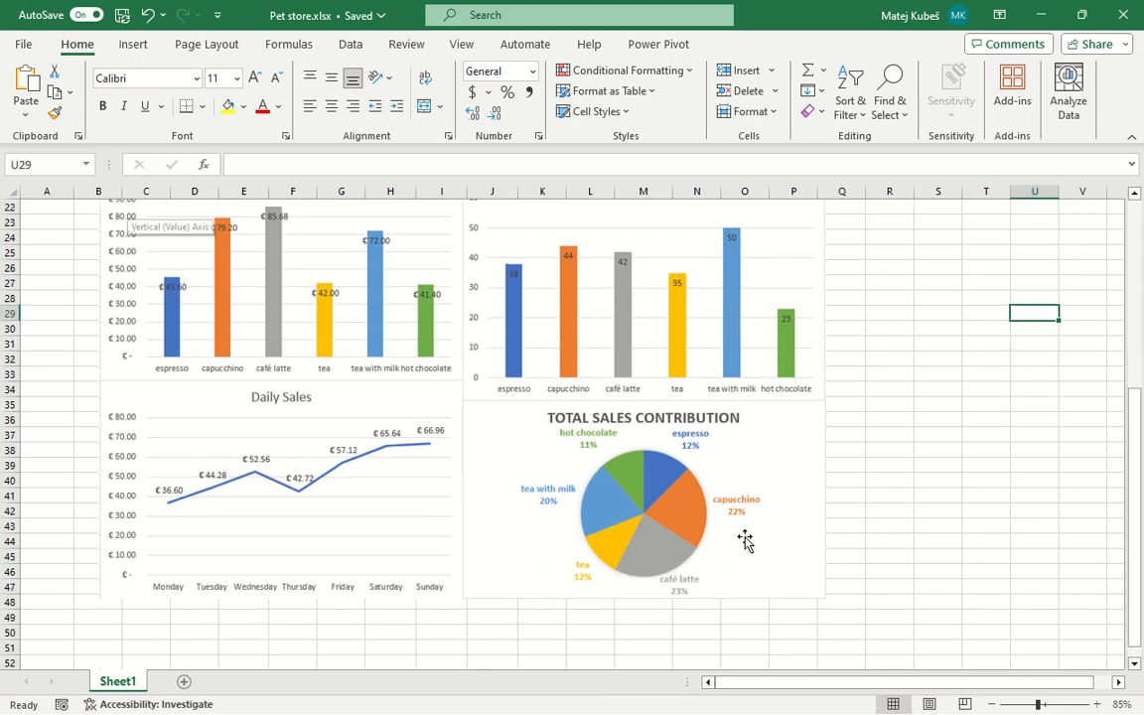
scroll(639, 529, "up", 2)
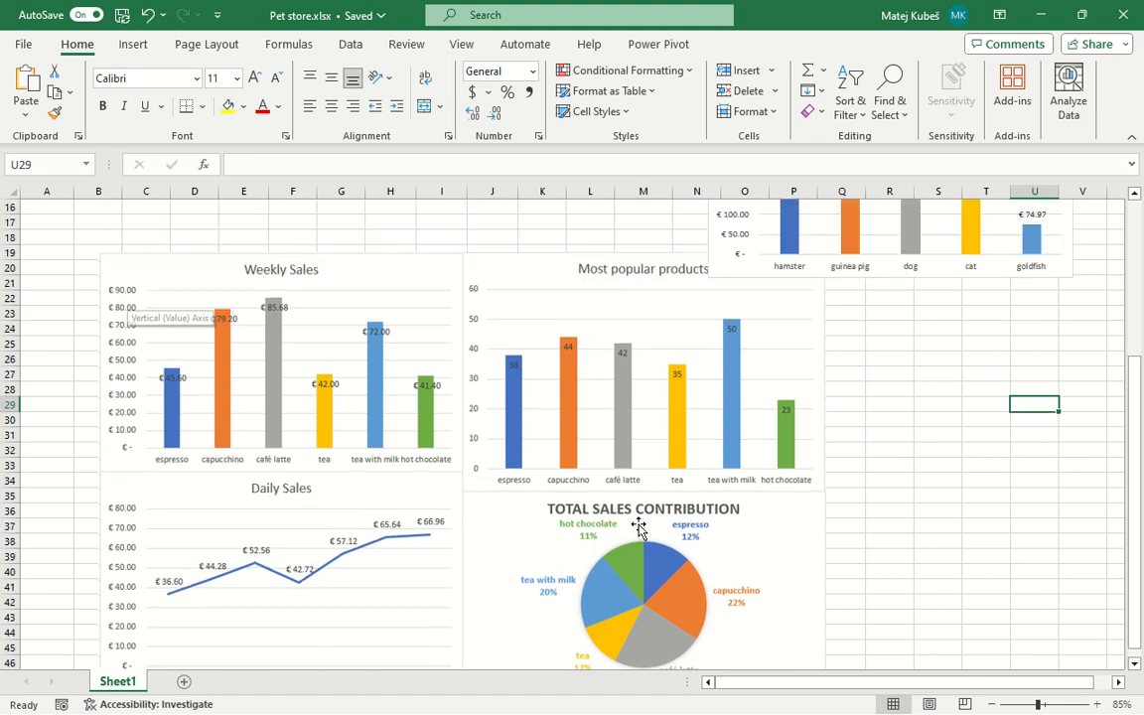
scroll(638, 529, "down", 1)
scroll(627, 545, "up", 5)
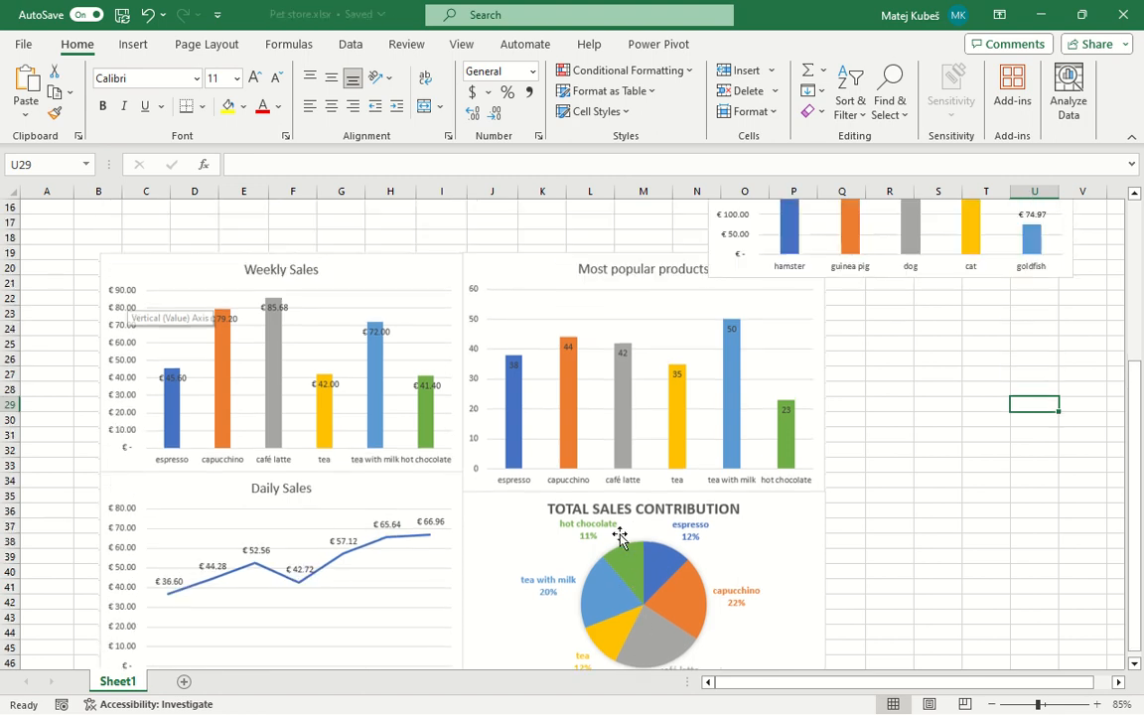
scroll(551, 523, "down", 6)
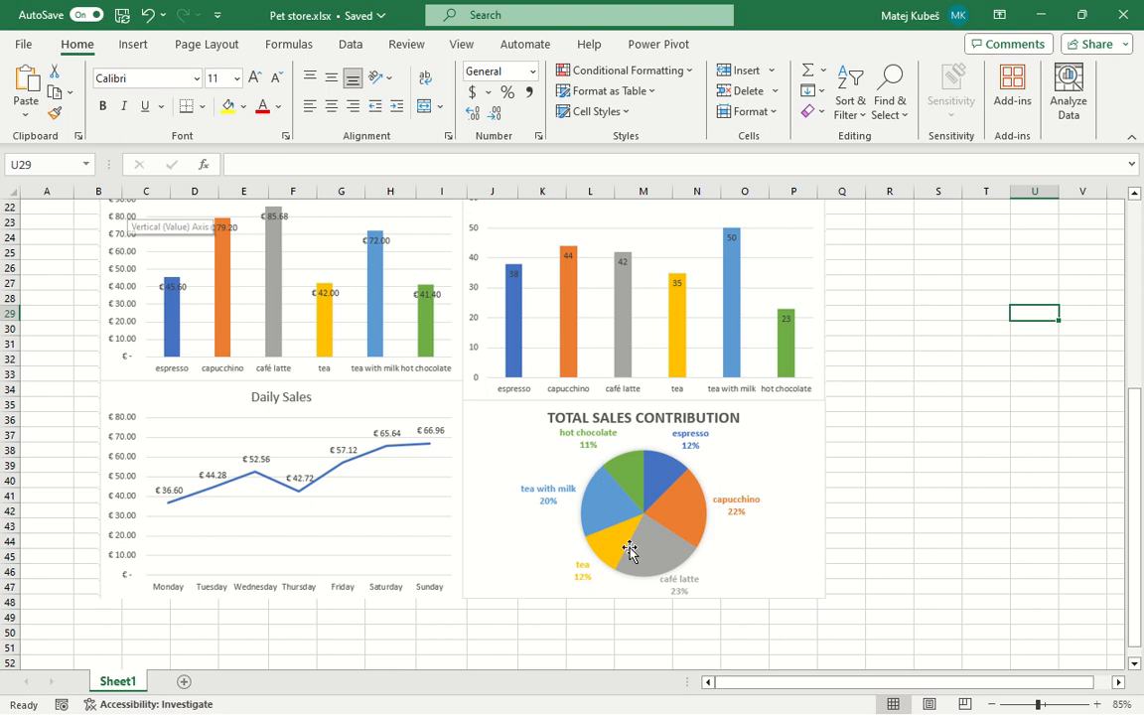
scroll(630, 552, "up", 2)
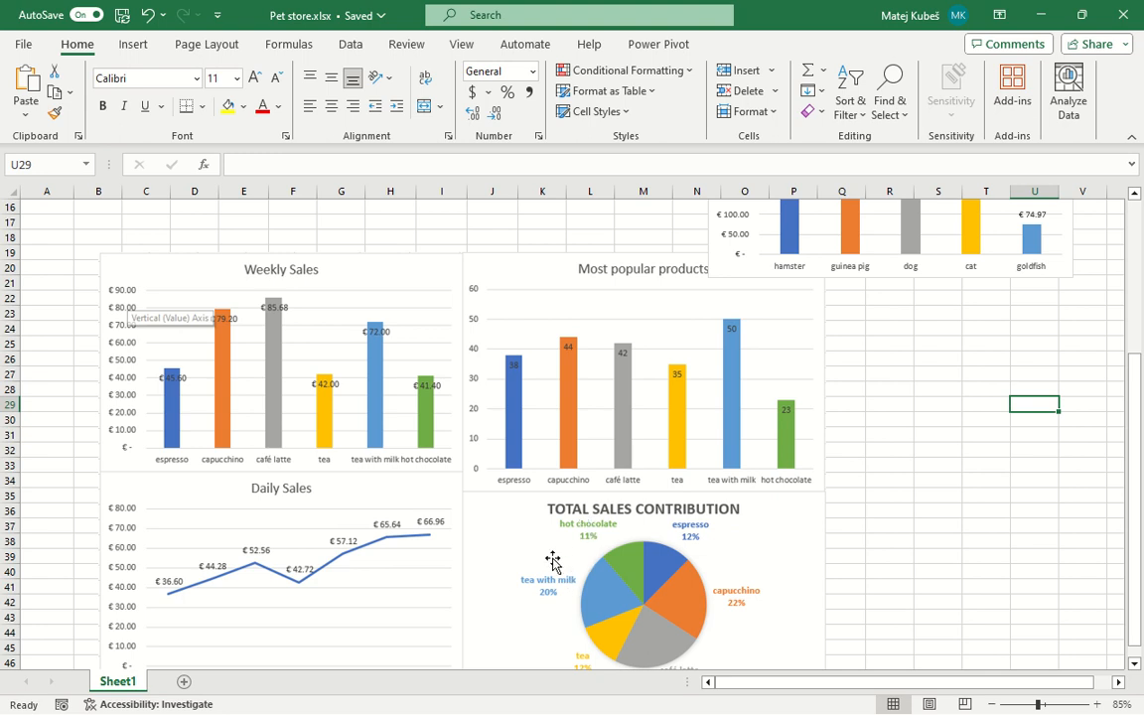
scroll(625, 564, "up", 5)
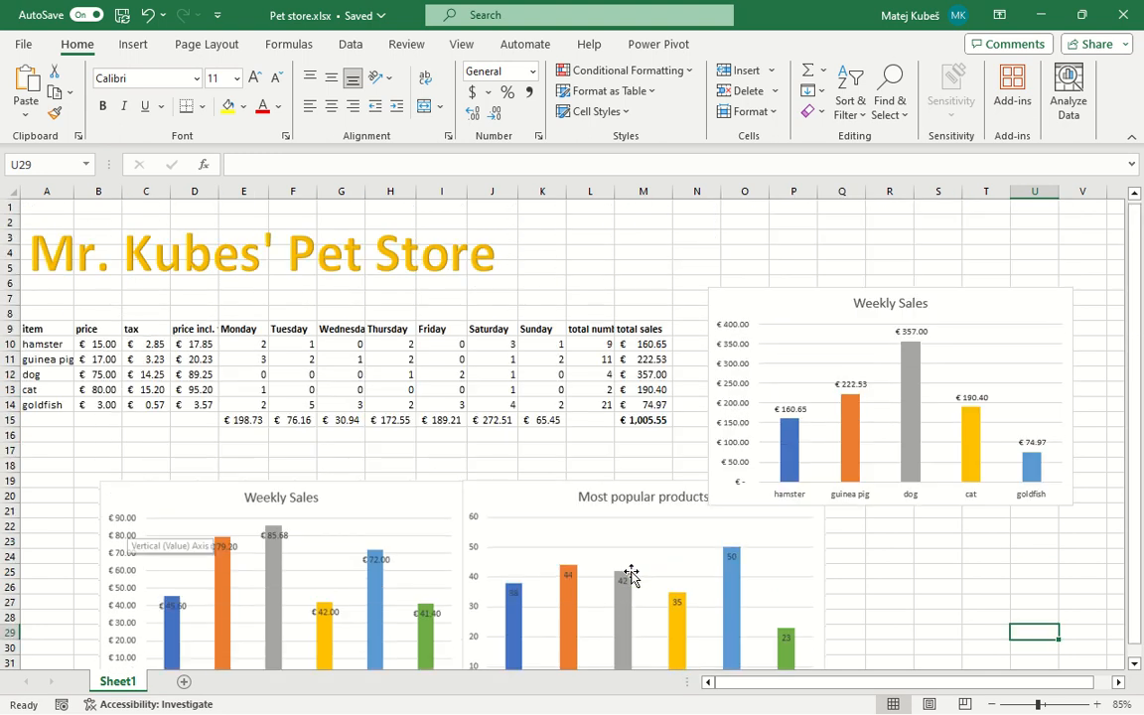
Insert a recommended pie chart from the item names in A10:A14 and the total sales in M10:M14.
left_click_drag(24, 341, 41, 402)
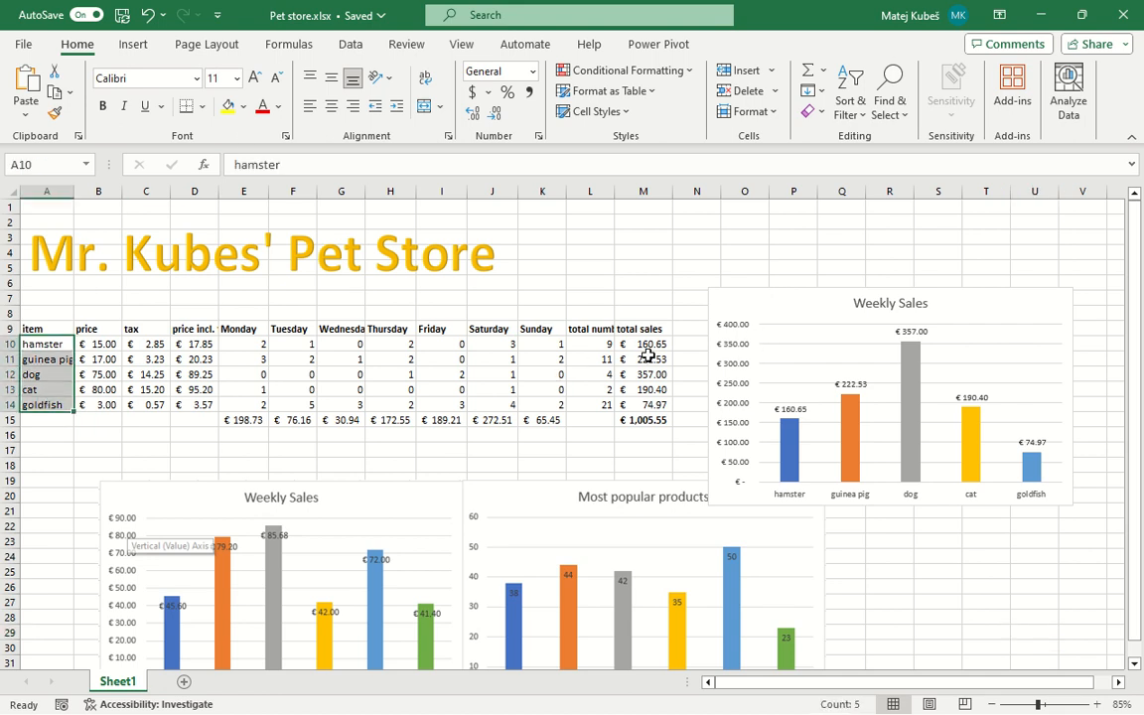
left_click_drag(640, 345, 648, 402)
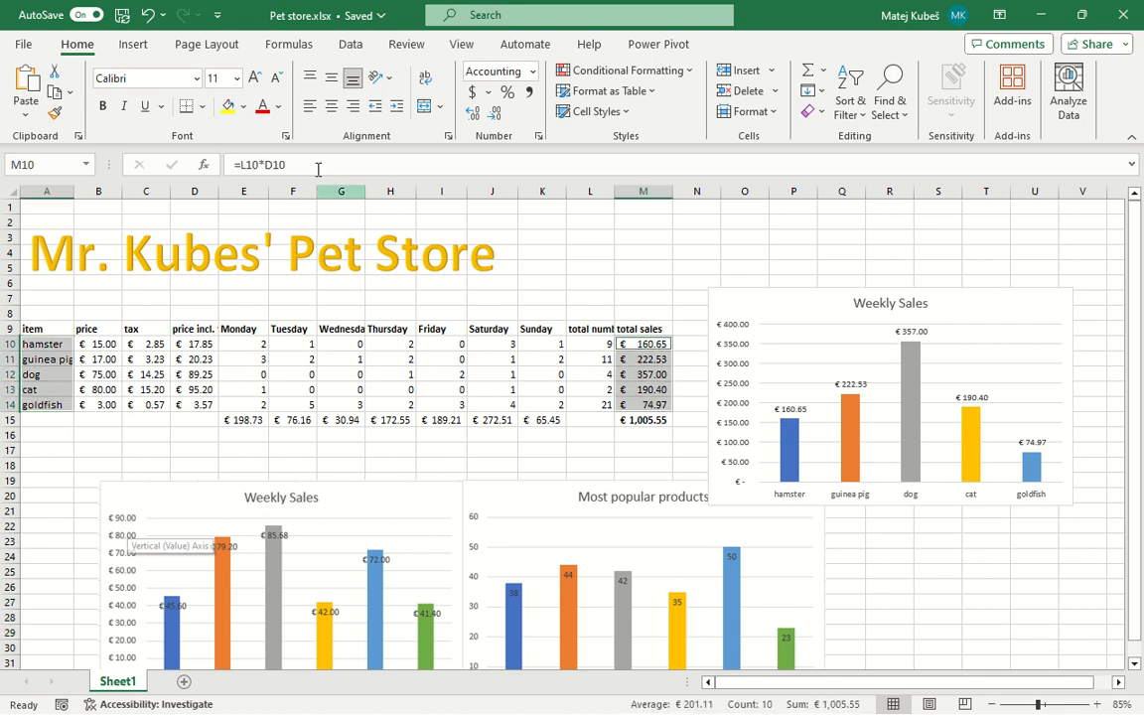
left_click(133, 43)
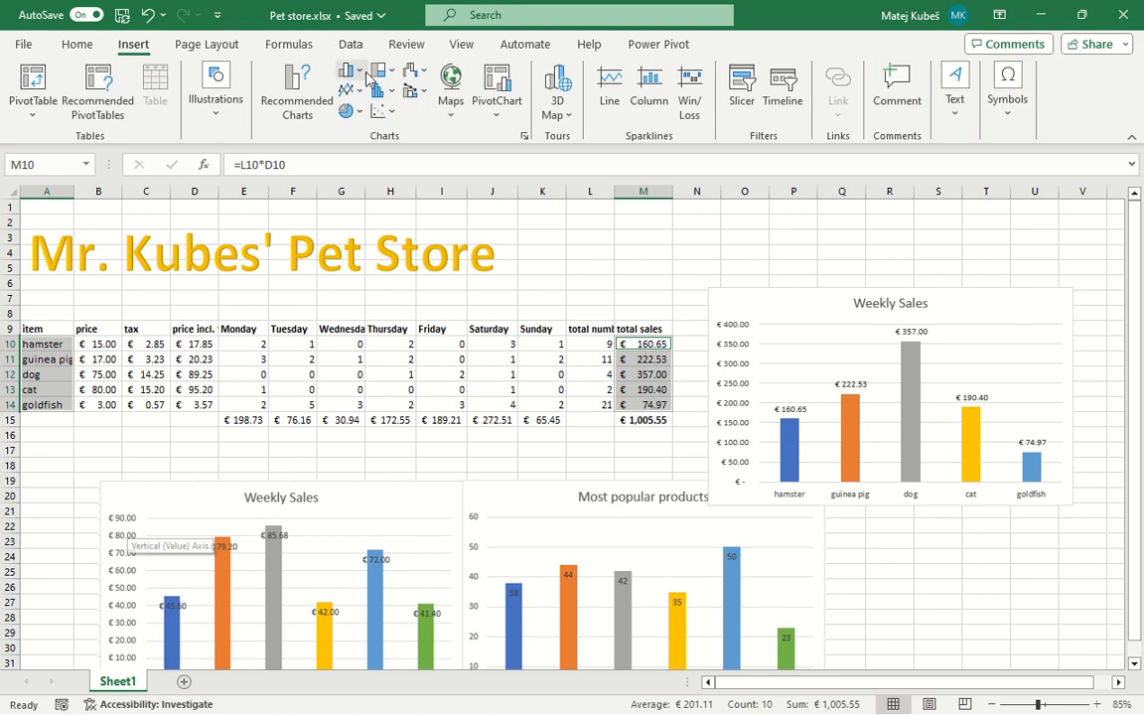
left_click(301, 107)
left_click(389, 293)
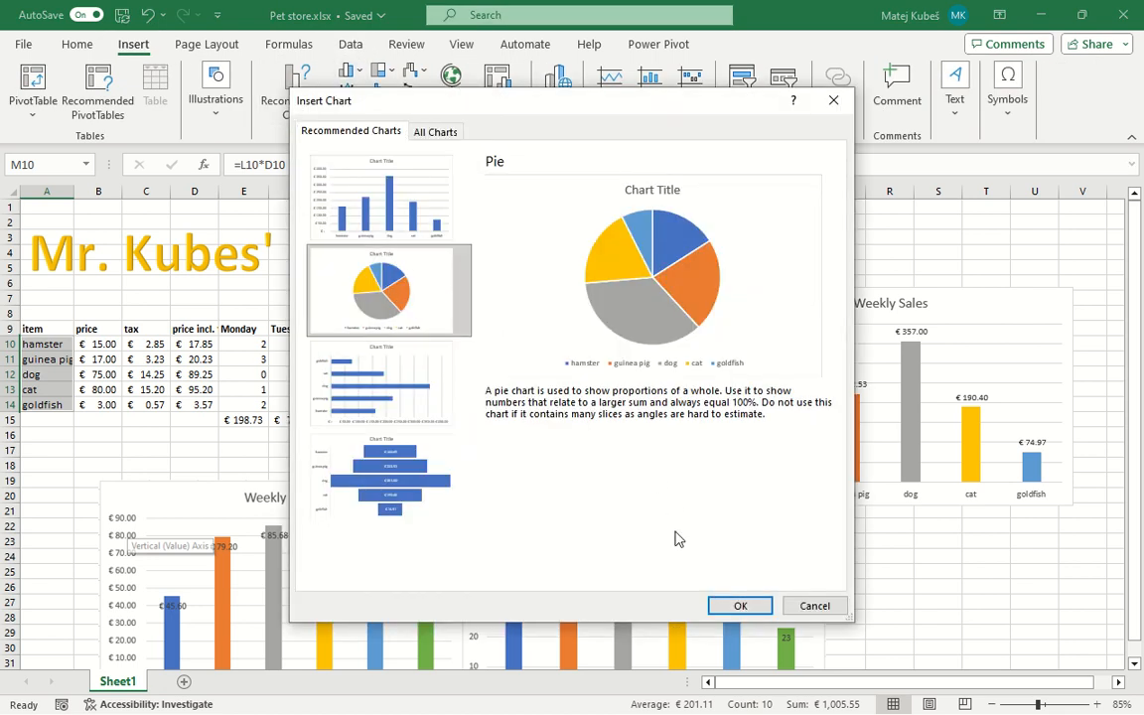
left_click(740, 607)
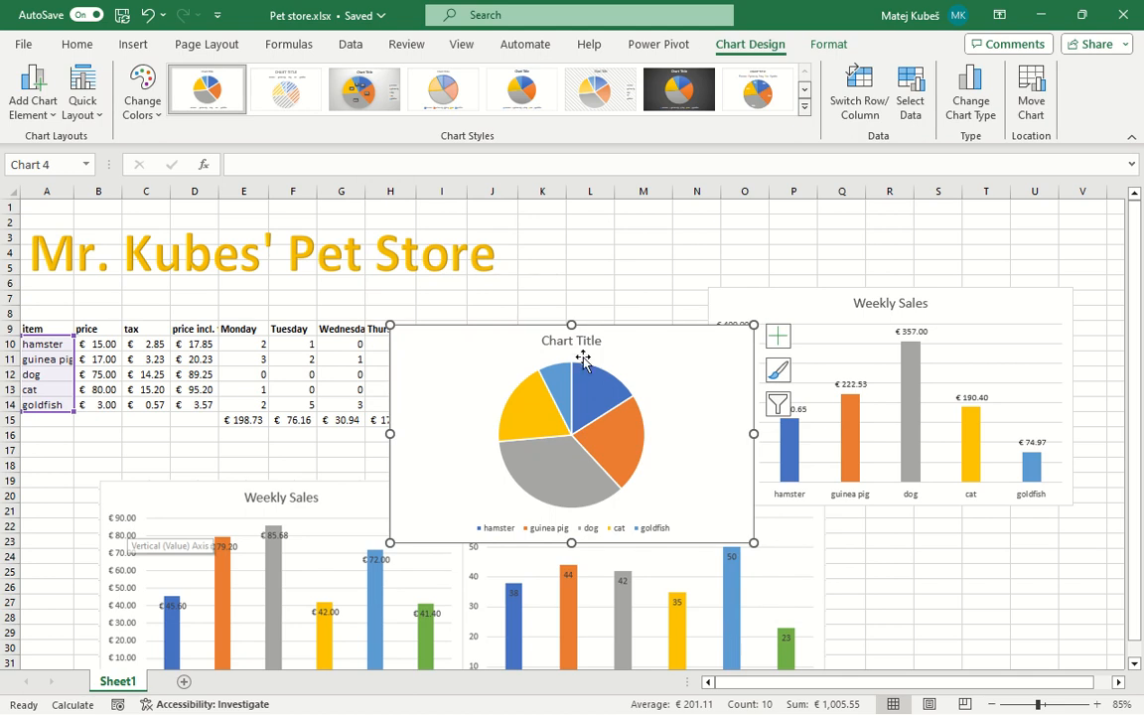
Title the new pie chart "Products' Contribution to the Total Sales".
double_click(556, 342)
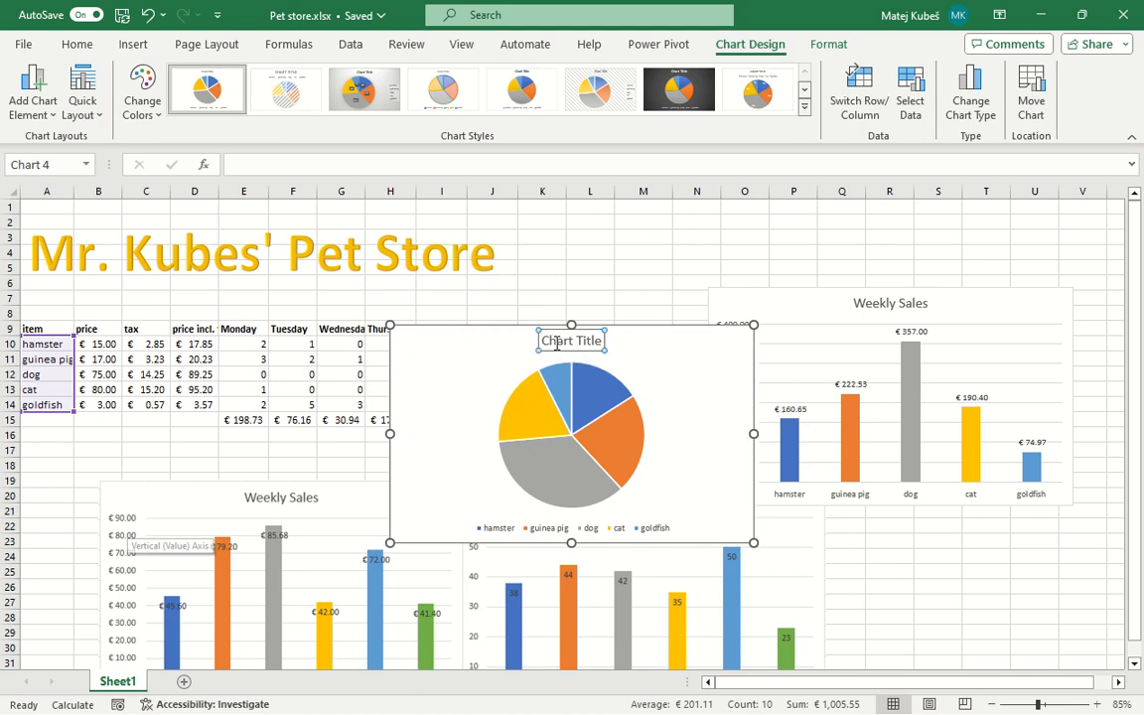
triple_click(557, 342)
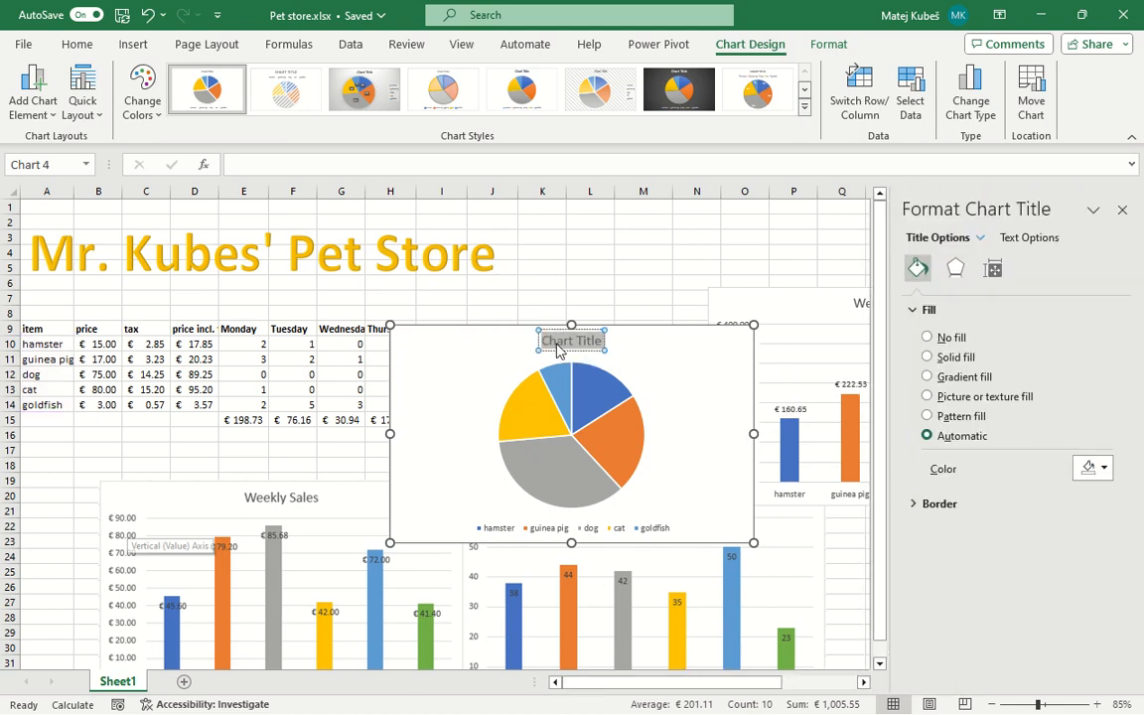
type("Products§")
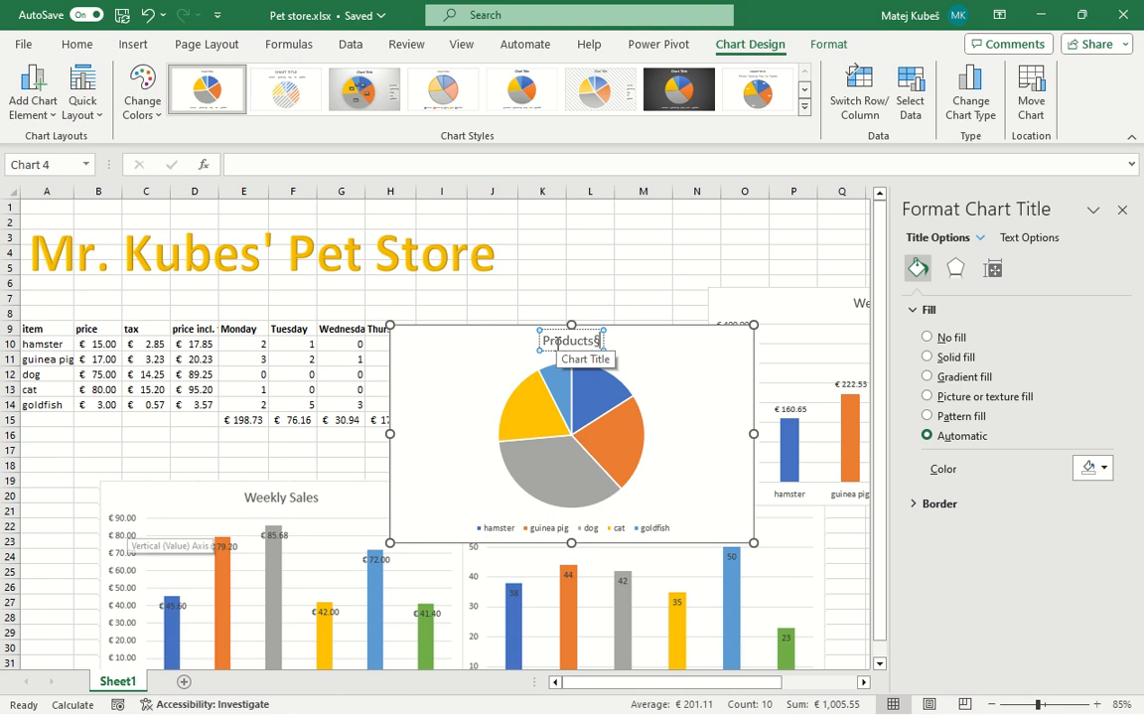
key("BackSpace")
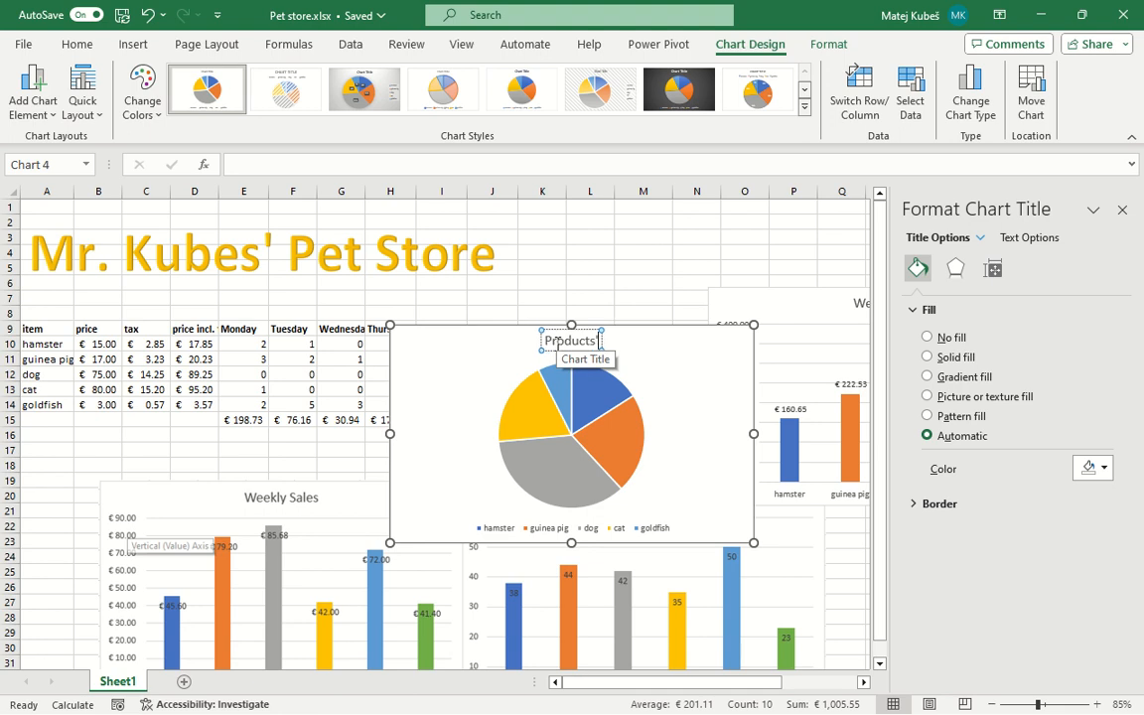
type("' Contrib")
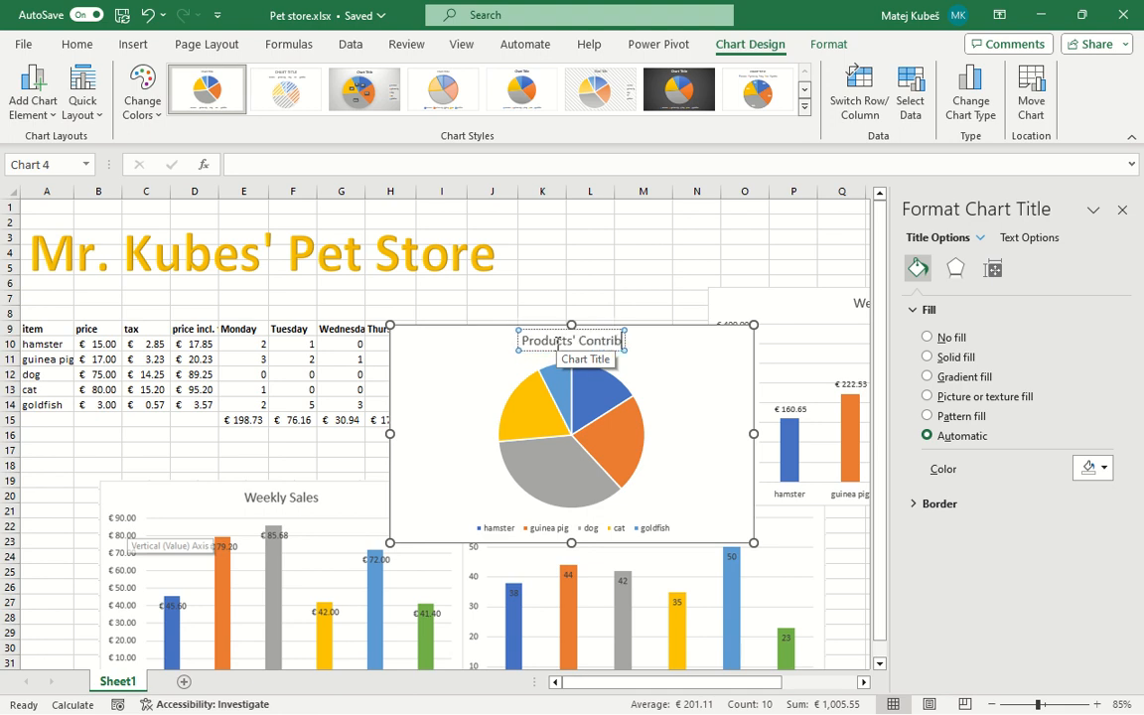
type("ution to the Total")
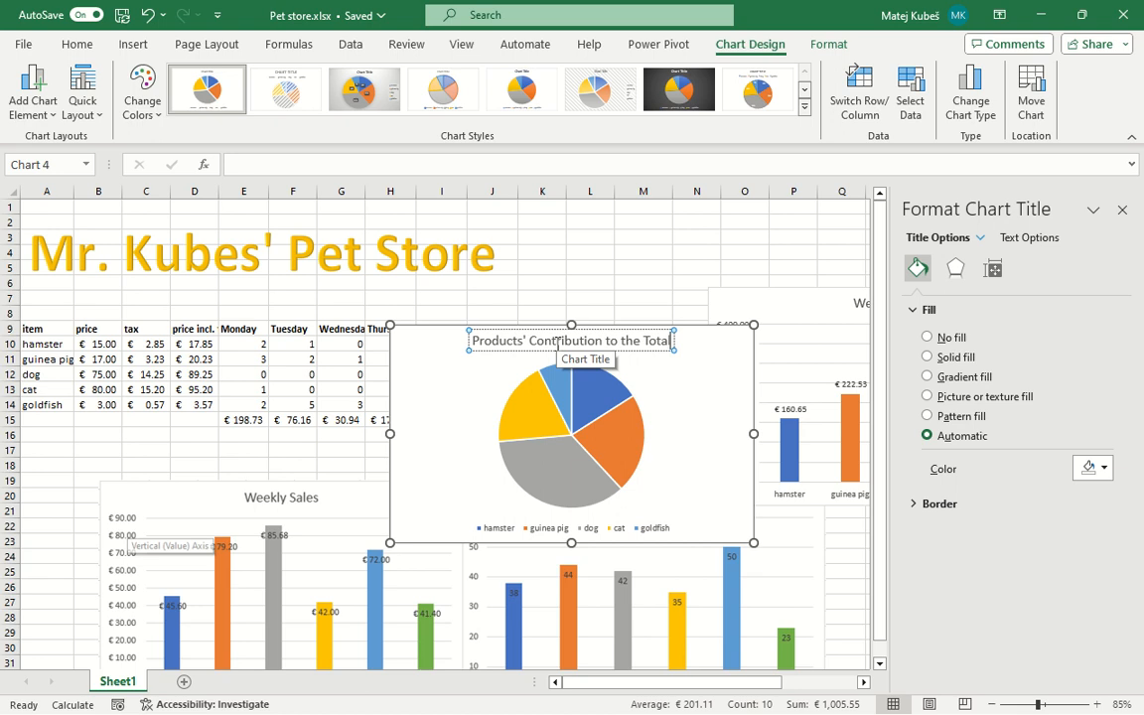
type(" Sales")
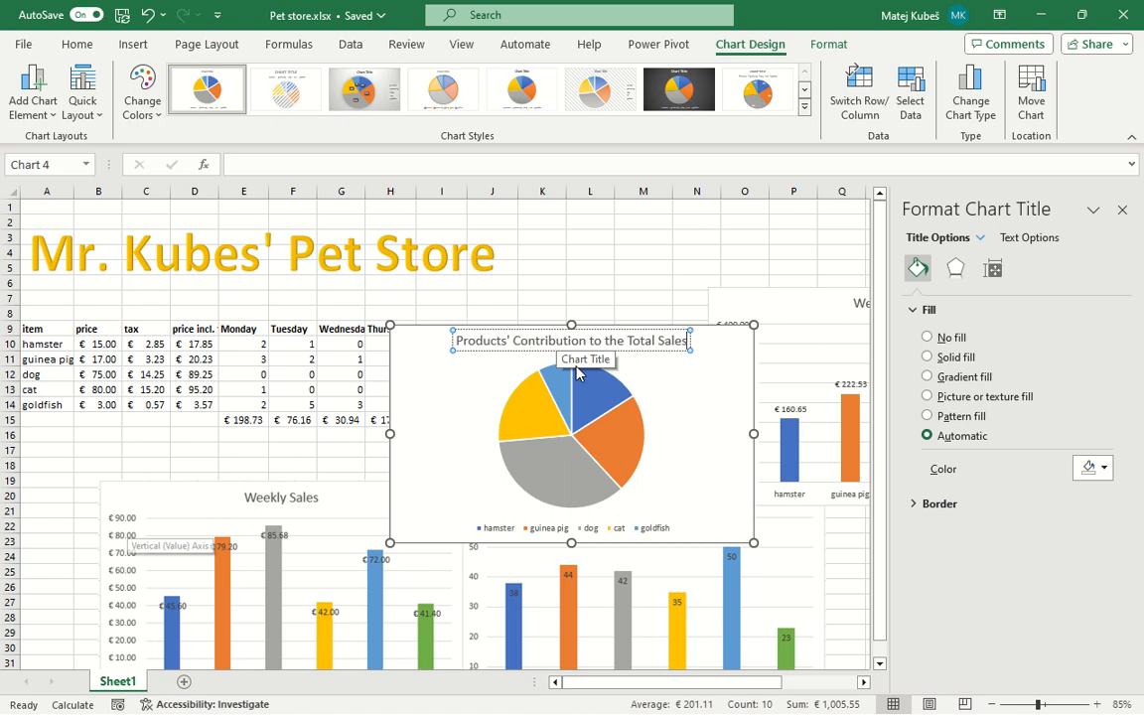
left_click(681, 434)
Add data labels to the slices of the Products' Contribution to the Total Sales pie chart and open their detailed options.
left_click(618, 441)
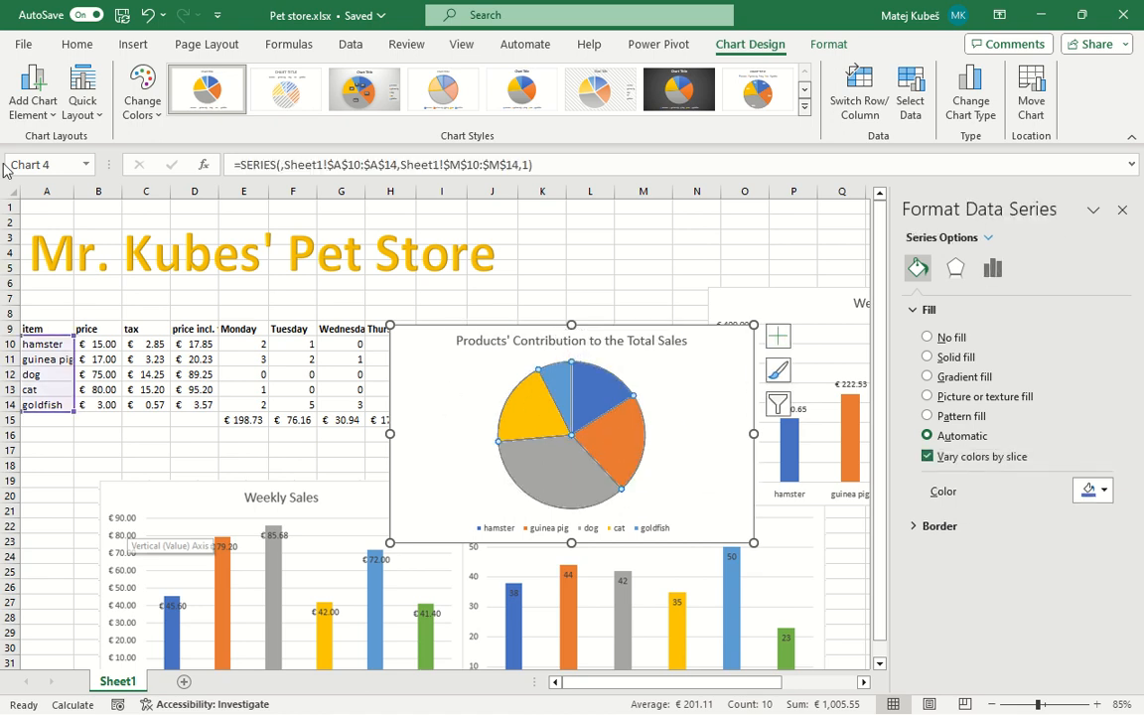
left_click(804, 111)
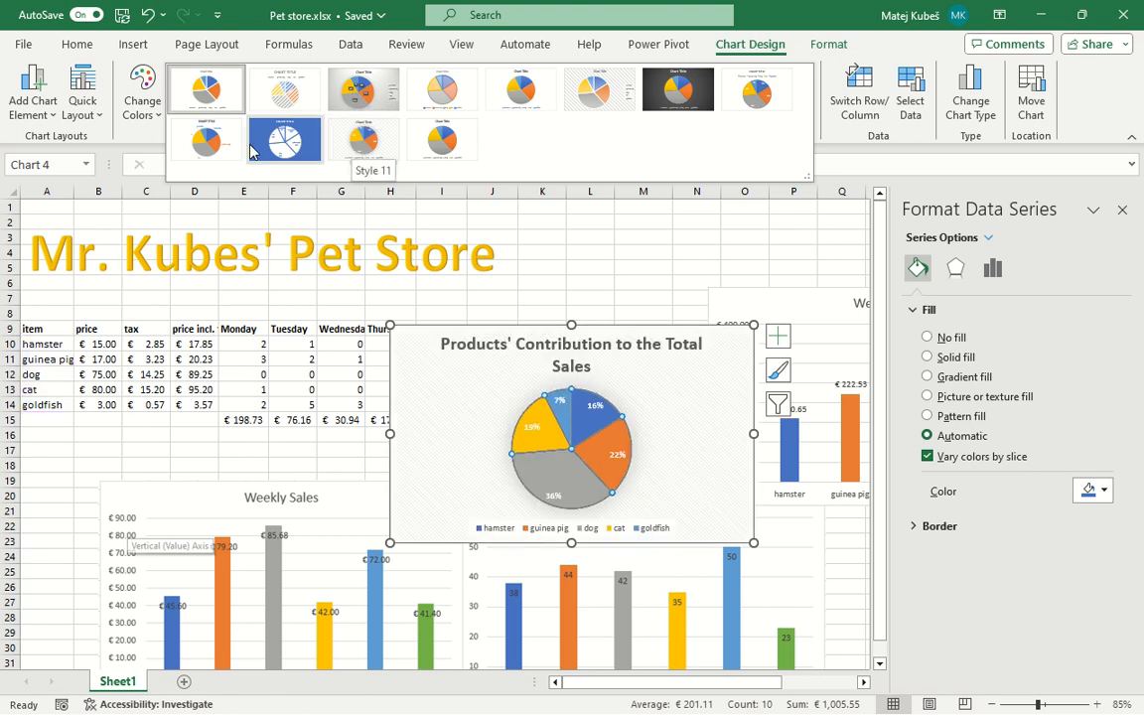
left_click(24, 101)
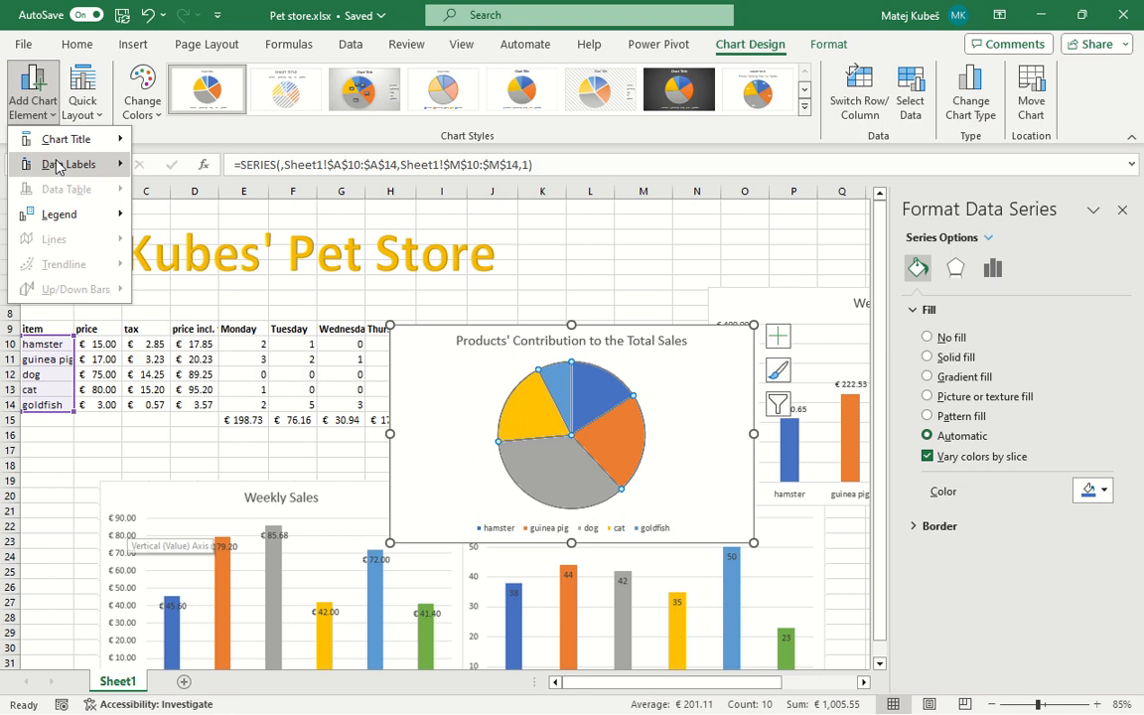
mouse_move(54, 164)
left_click(204, 425)
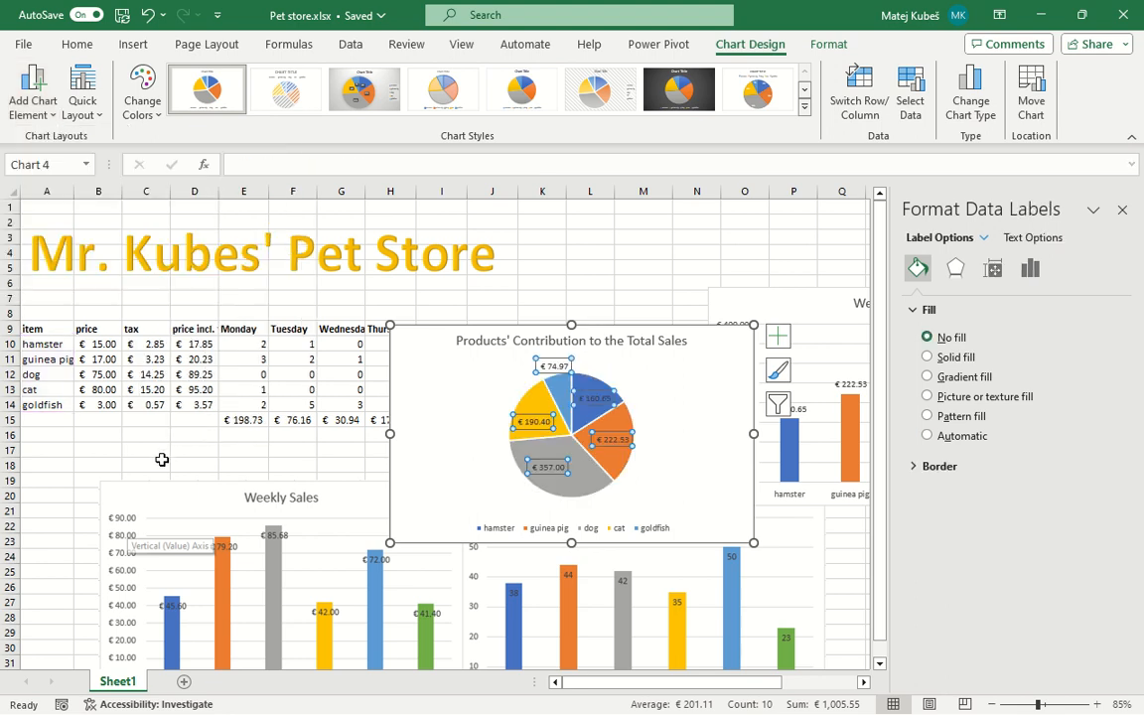
Set the pie chart's data labels to show only category name and percentage, without values, series name or leader lines.
left_click(1030, 276)
left_click(971, 311)
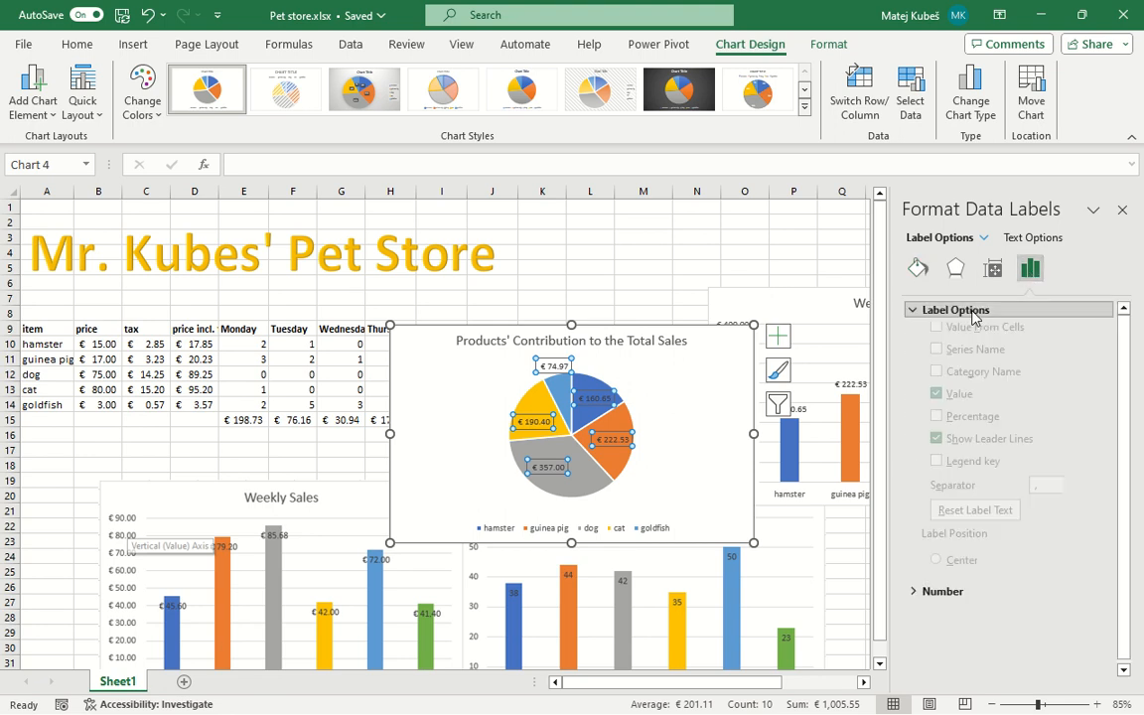
left_click(936, 440)
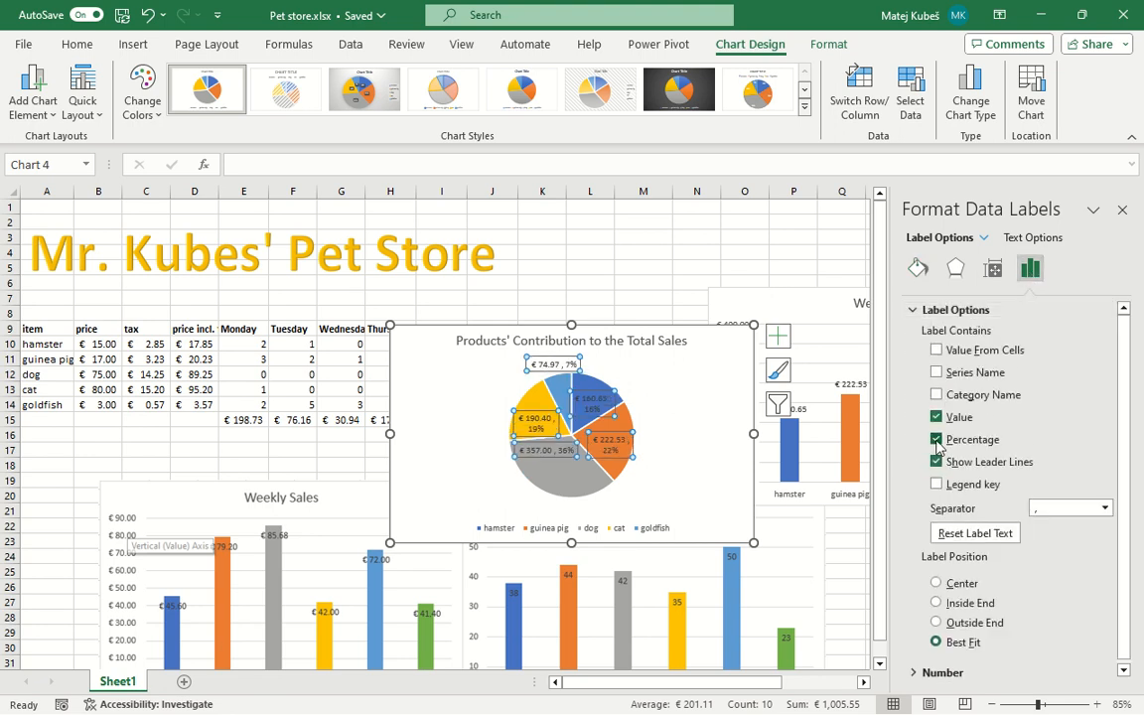
left_click(936, 417)
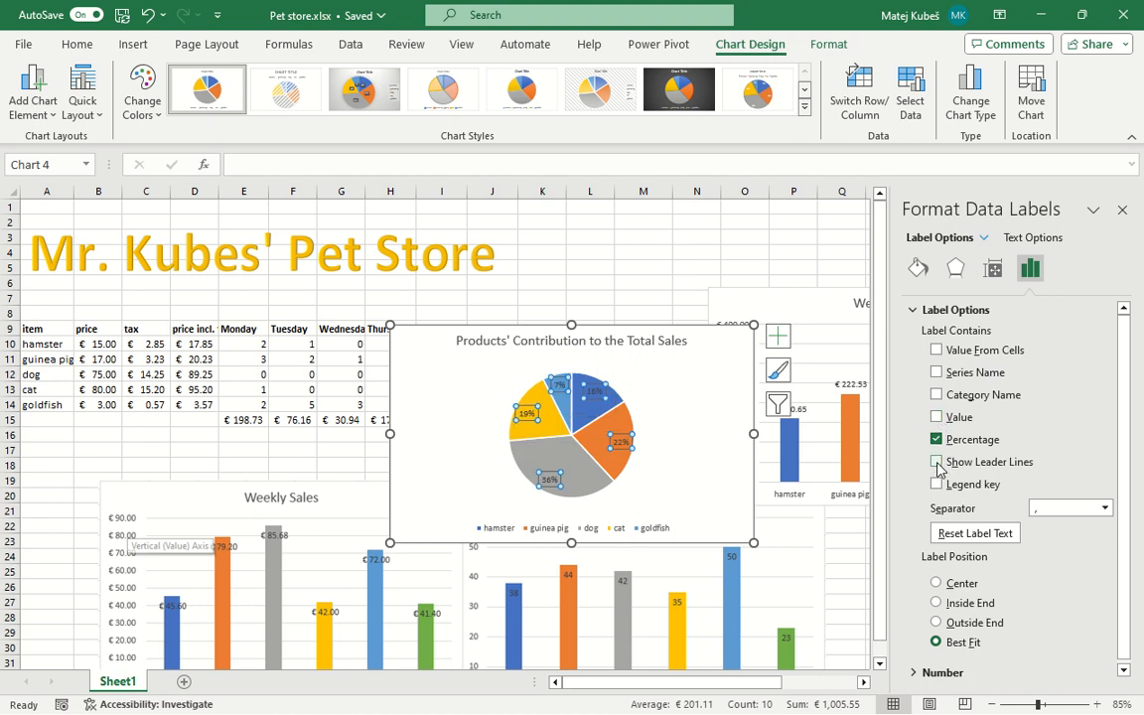
left_click(935, 373)
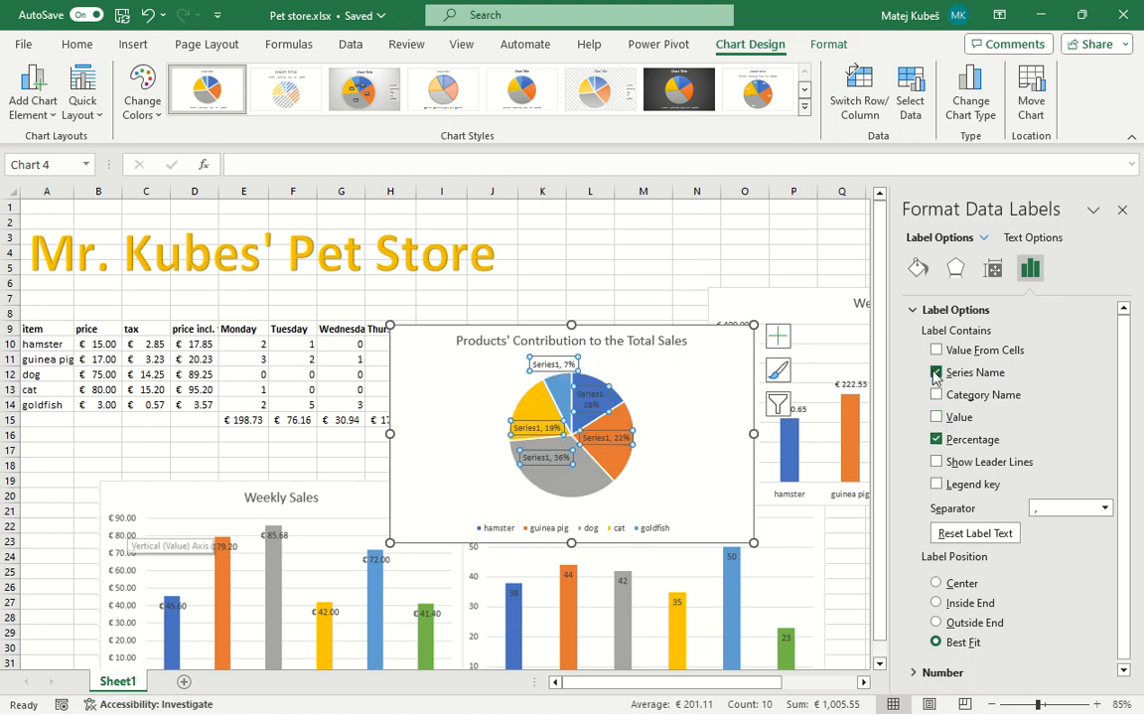
left_click(935, 374)
left_click(935, 395)
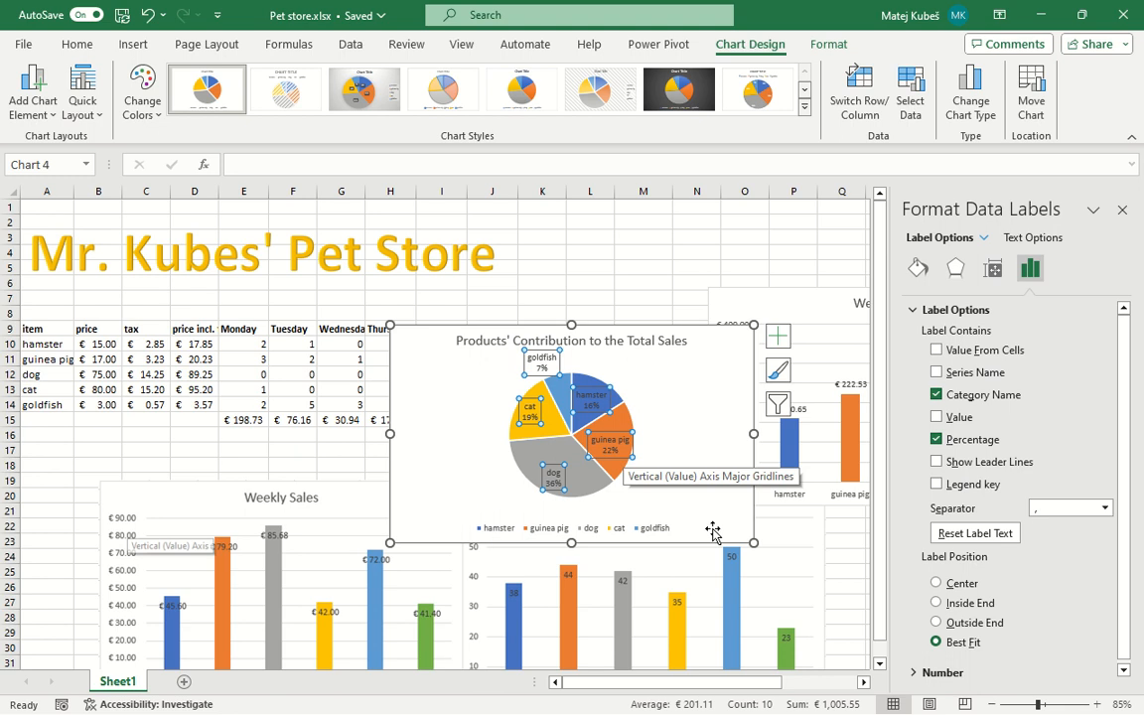
left_click(1123, 209)
Delete the pie chart's legend and move the chart directly below the pet store's Weekly Sales column chart.
left_click(572, 531)
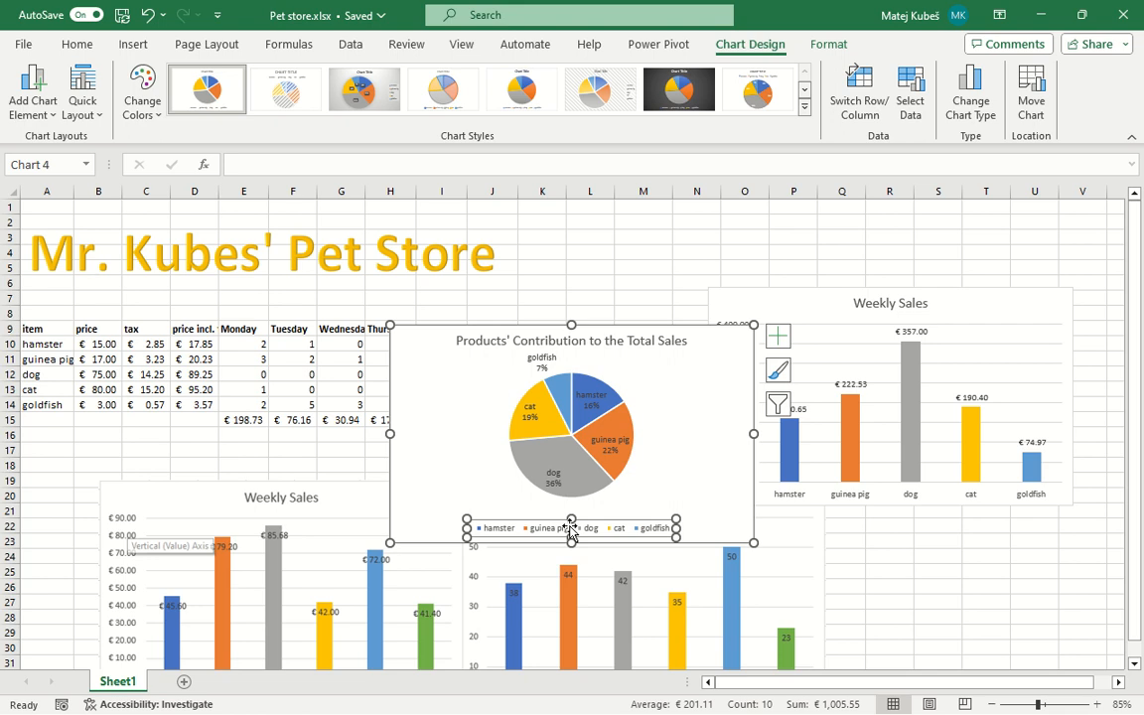
key("Delete")
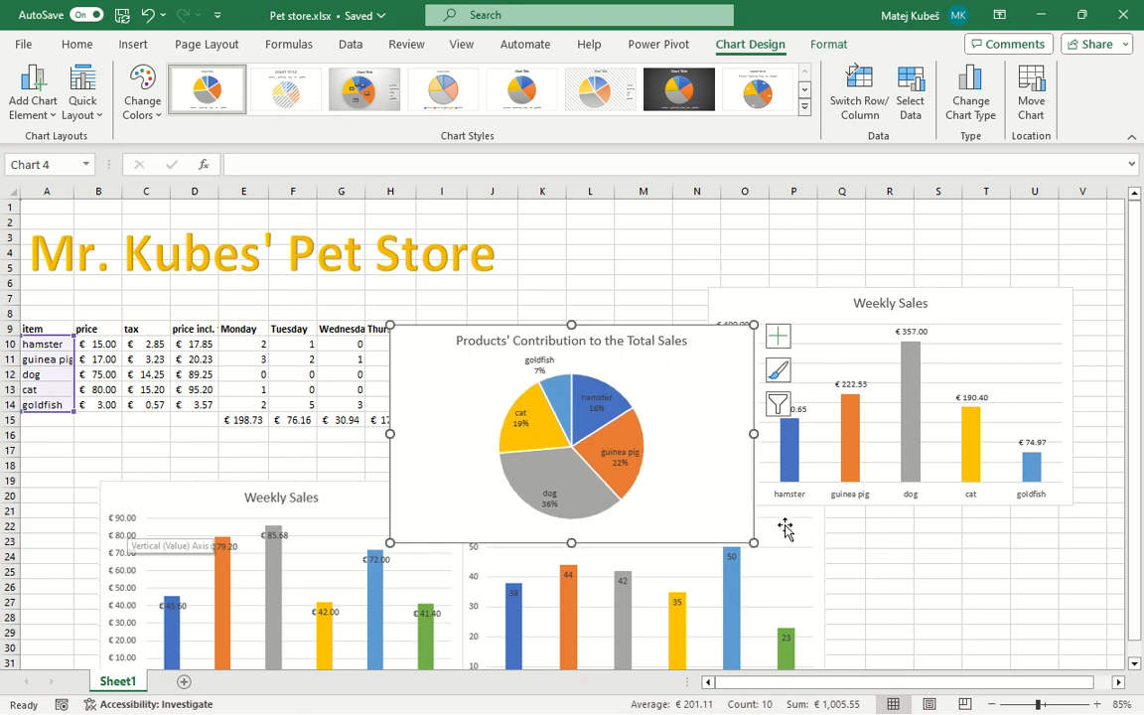
left_click(655, 338)
left_click_drag(655, 339, 629, 331)
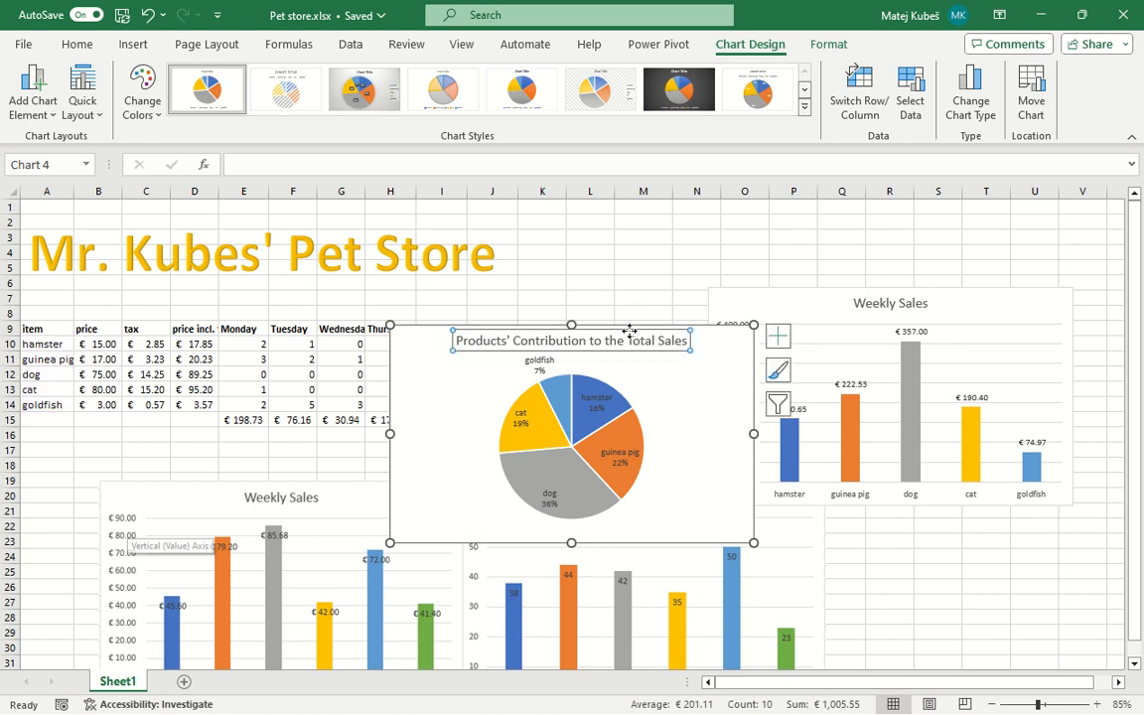
left_click_drag(740, 327, 1078, 517)
scroll(348, 367, "down", 2)
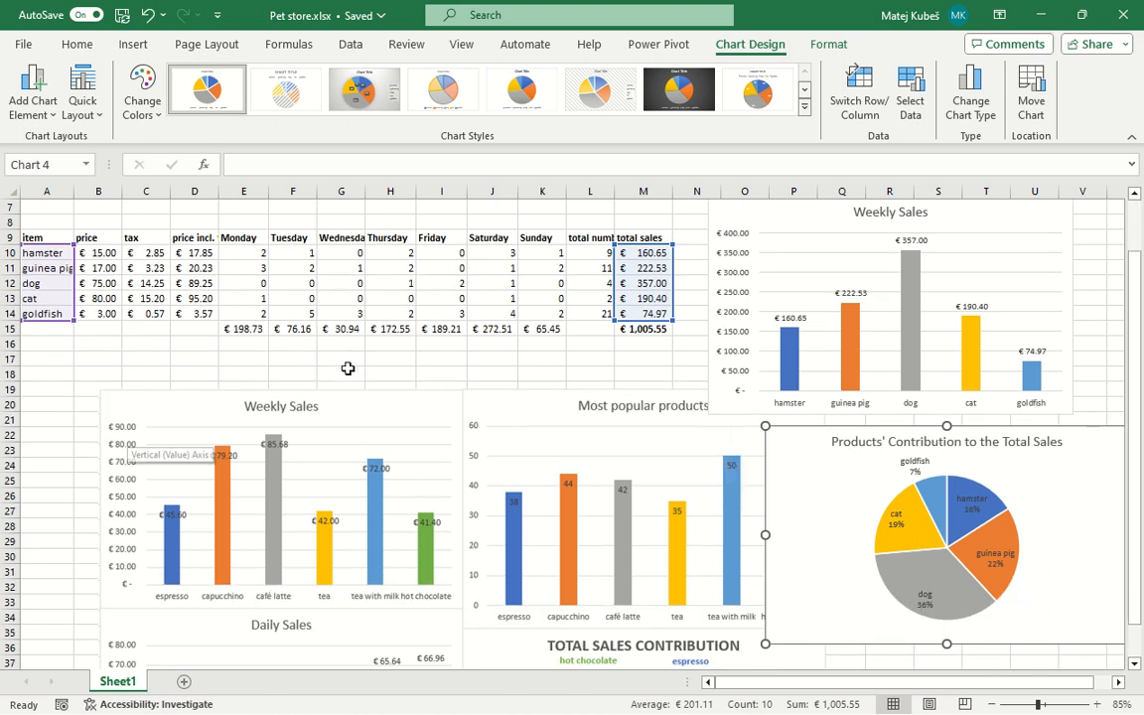
scroll(353, 367, "down", 1)
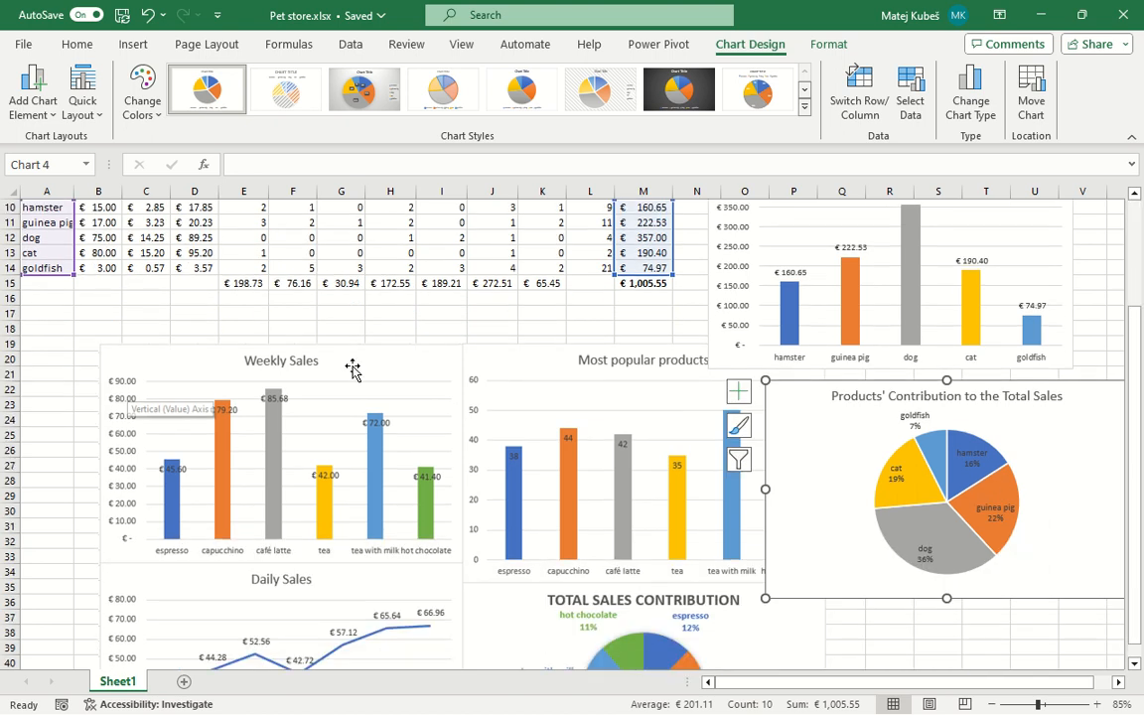
scroll(353, 367, "up", 2)
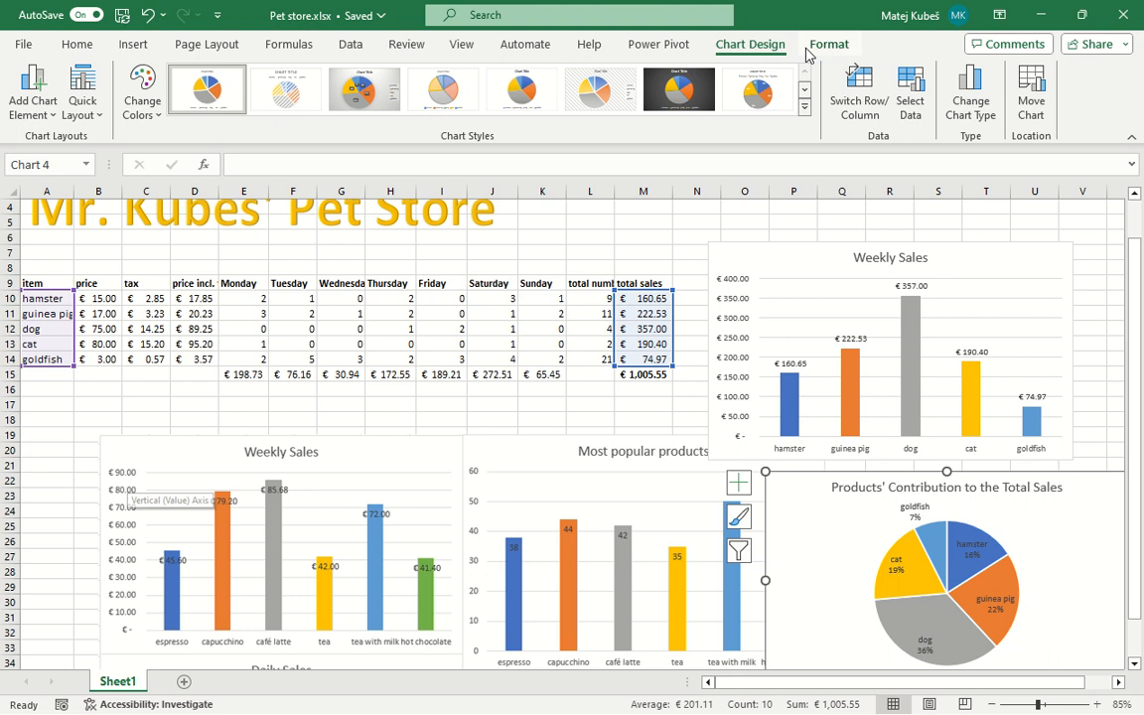
left_click(32, 99)
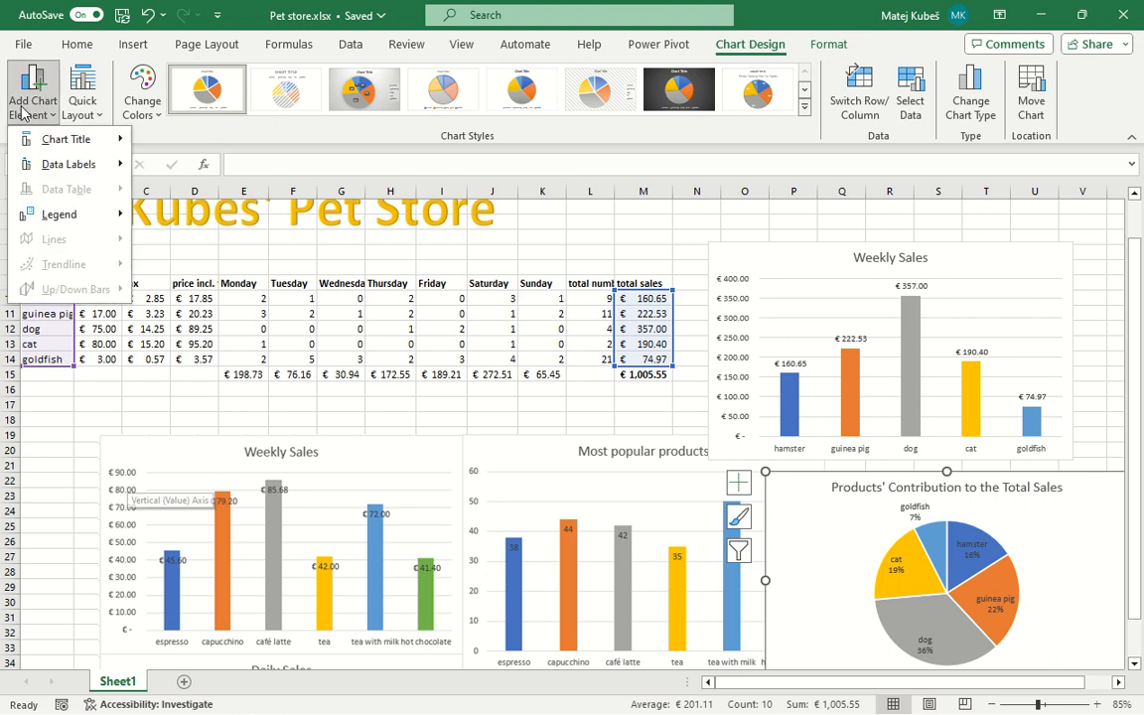
mouse_move(70, 164)
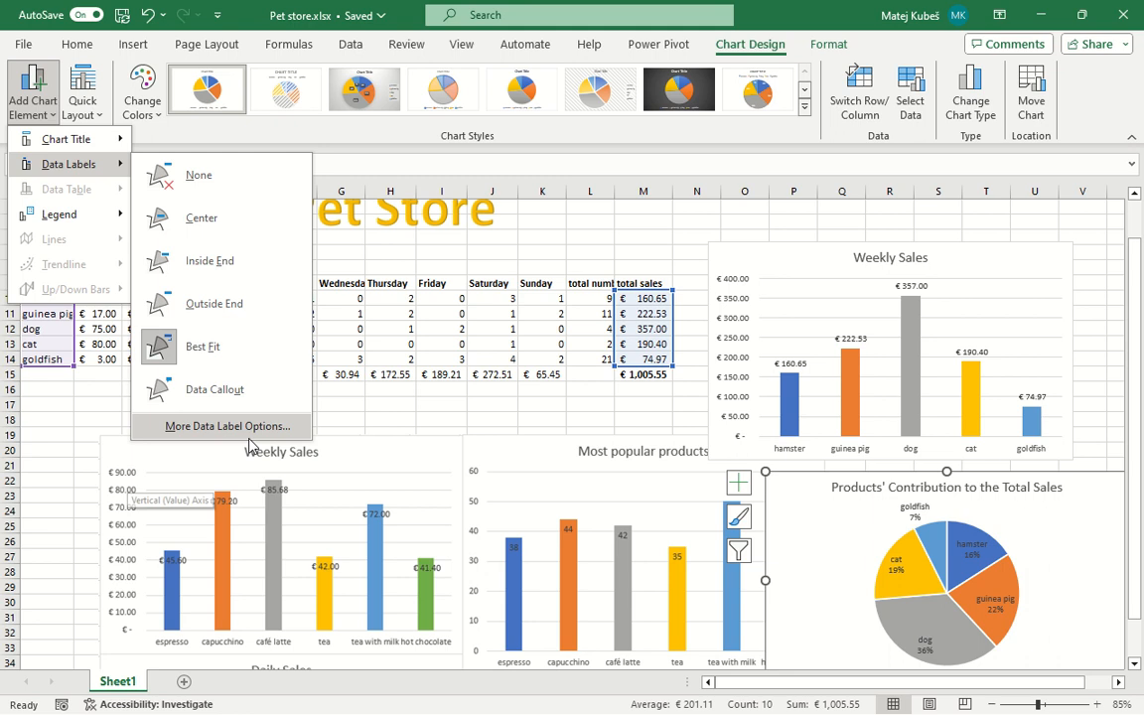
Turn off Vary colors by point for the column series in the pet store's Weekly Sales chart.
left_click(791, 398)
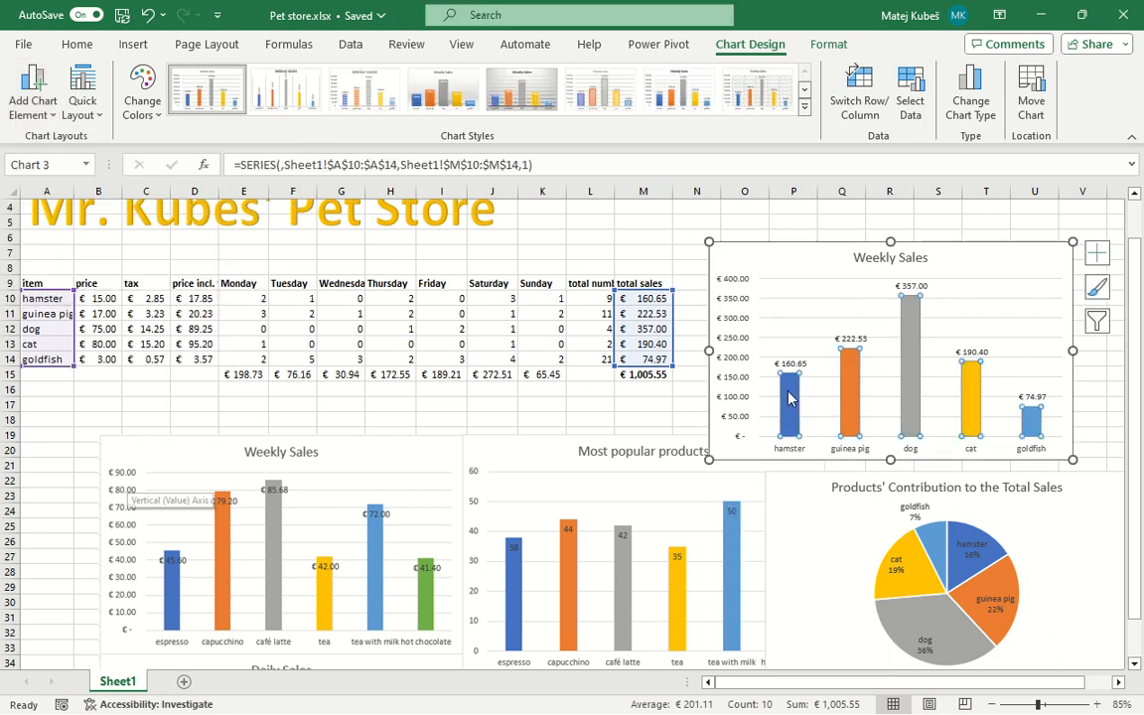
double_click(789, 397)
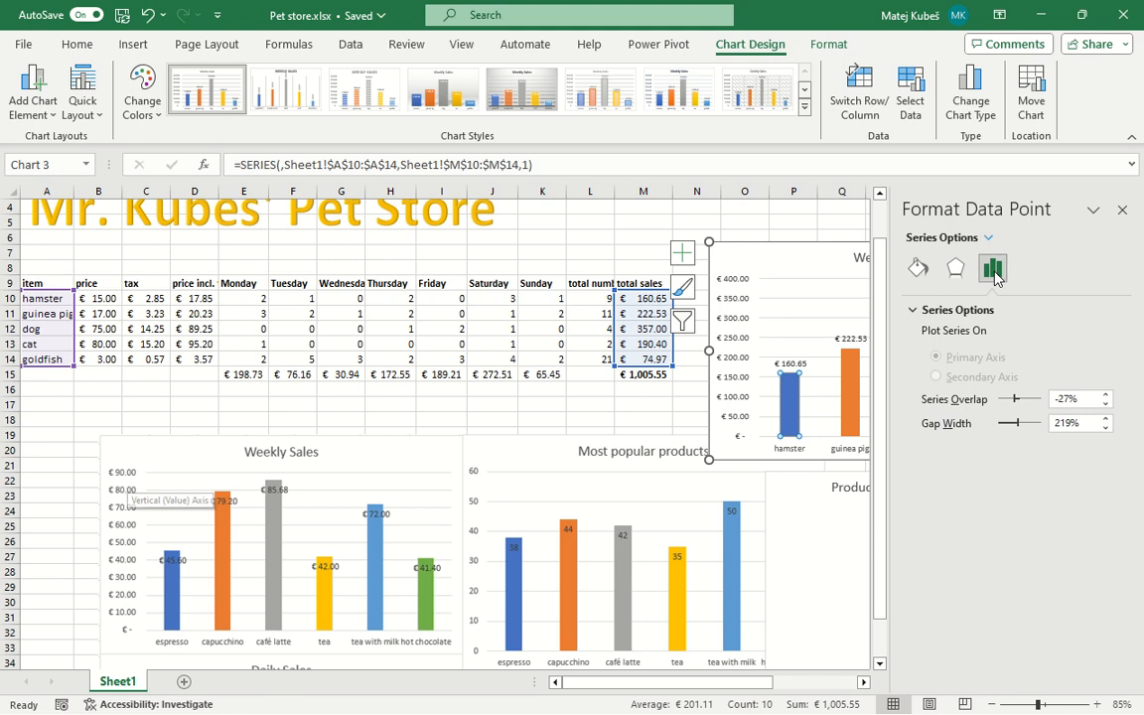
left_click(794, 399)
left_click(800, 400)
left_click(800, 400)
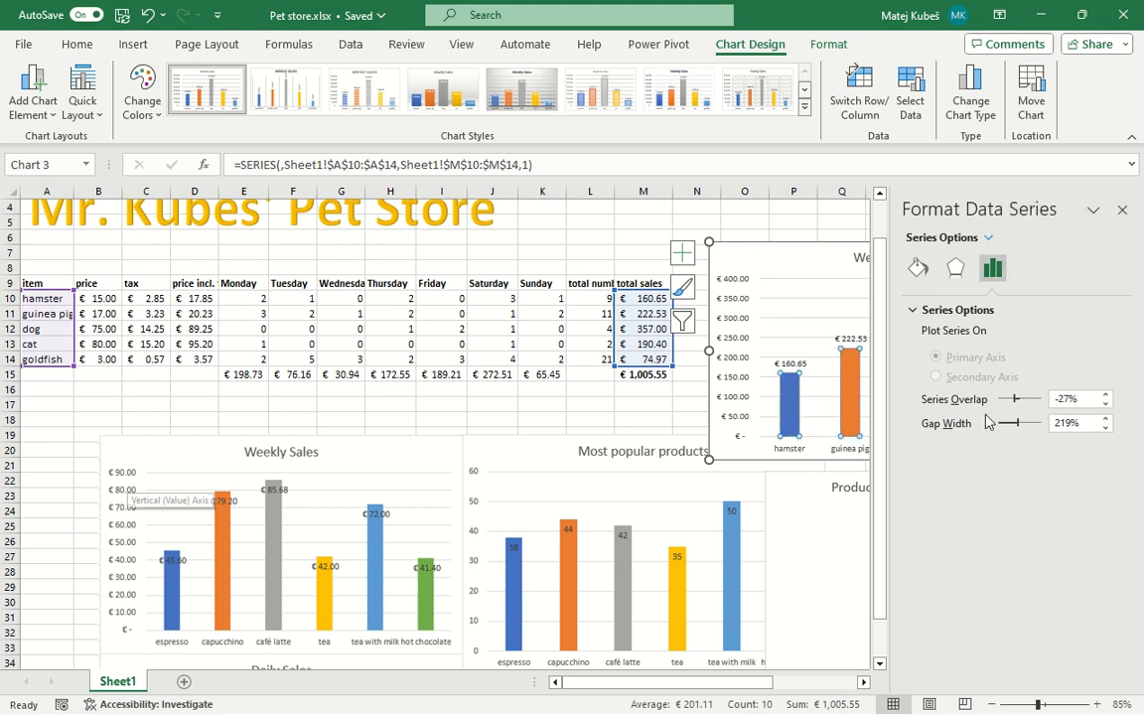
left_click(918, 267)
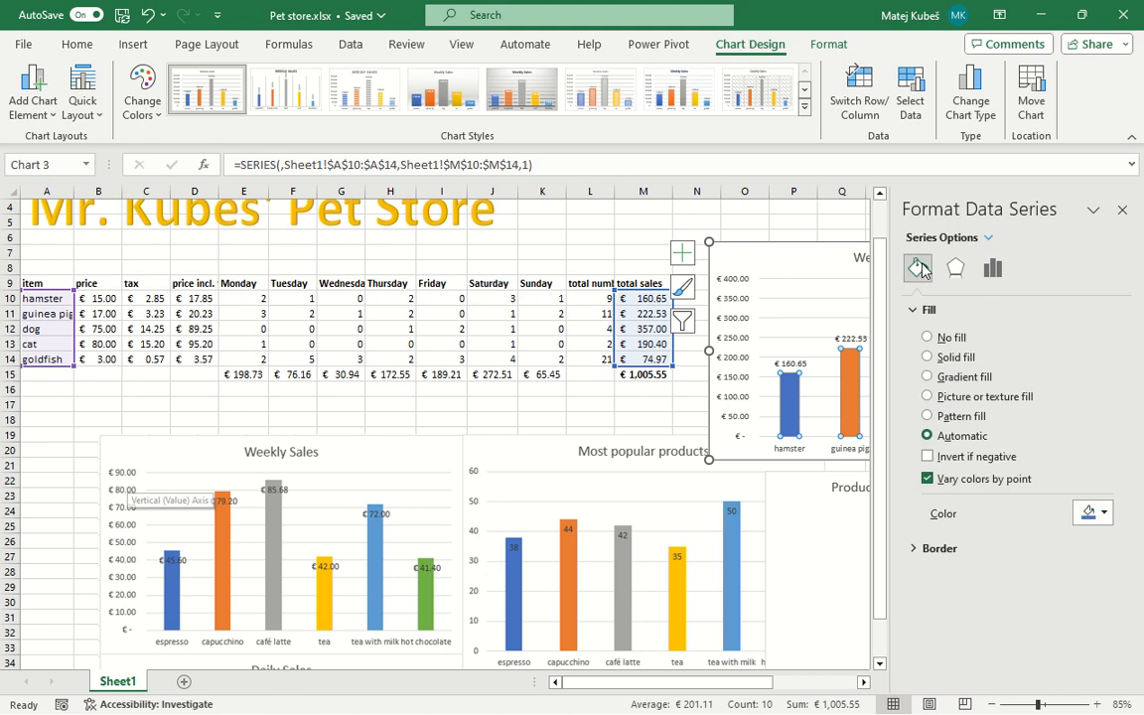
left_click(1022, 480)
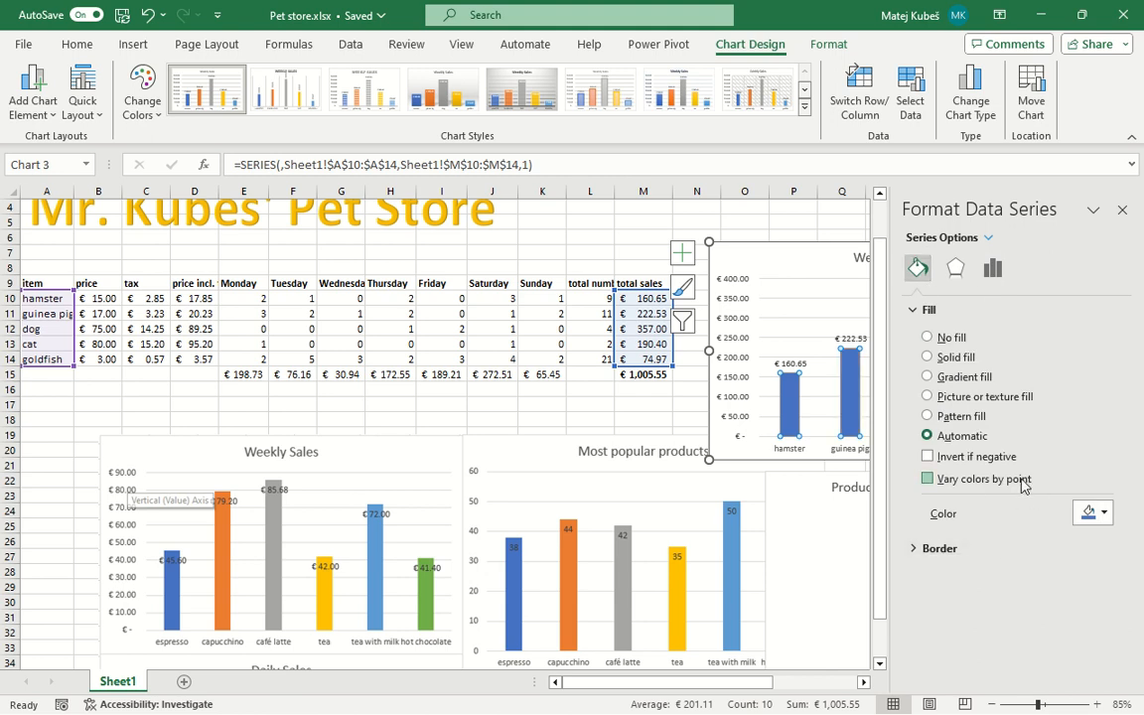